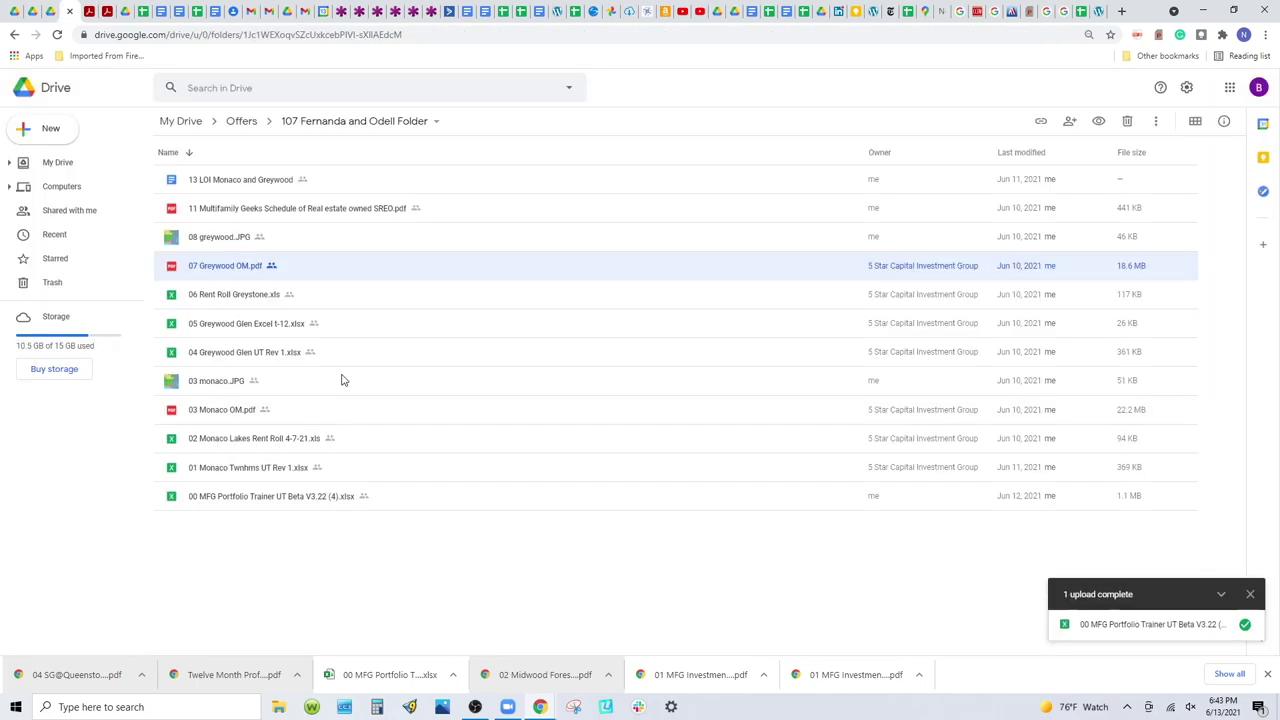
# Step: Preview the 08 greywood.JPG map image from the deal folder, then close the preview
pyautogui.press('Escape')
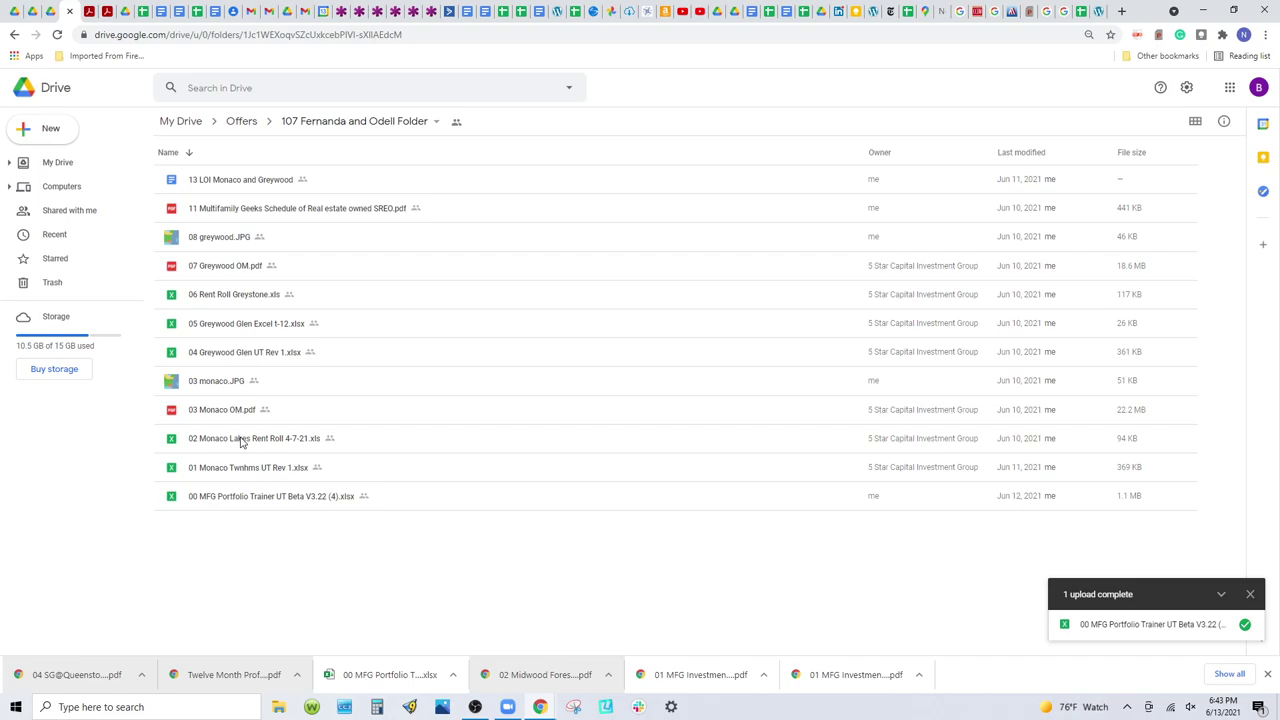
pyautogui.doubleClick(211, 237)
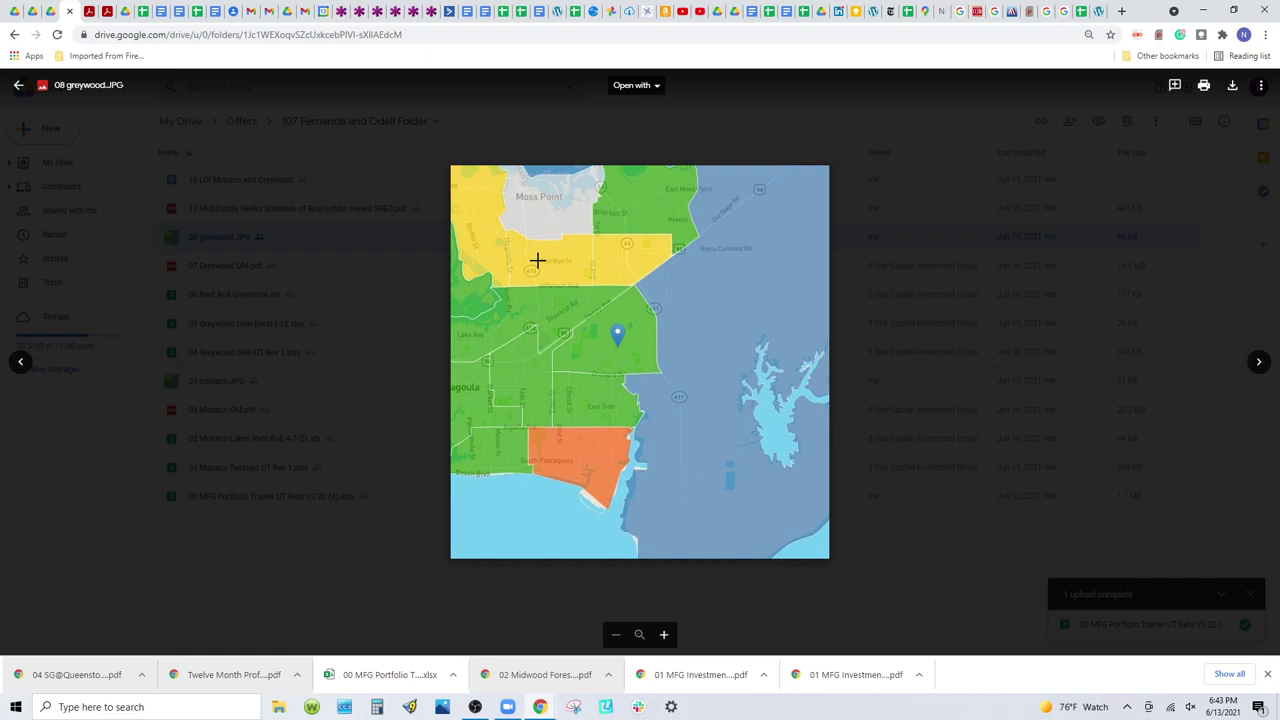
pyautogui.click(237, 503)
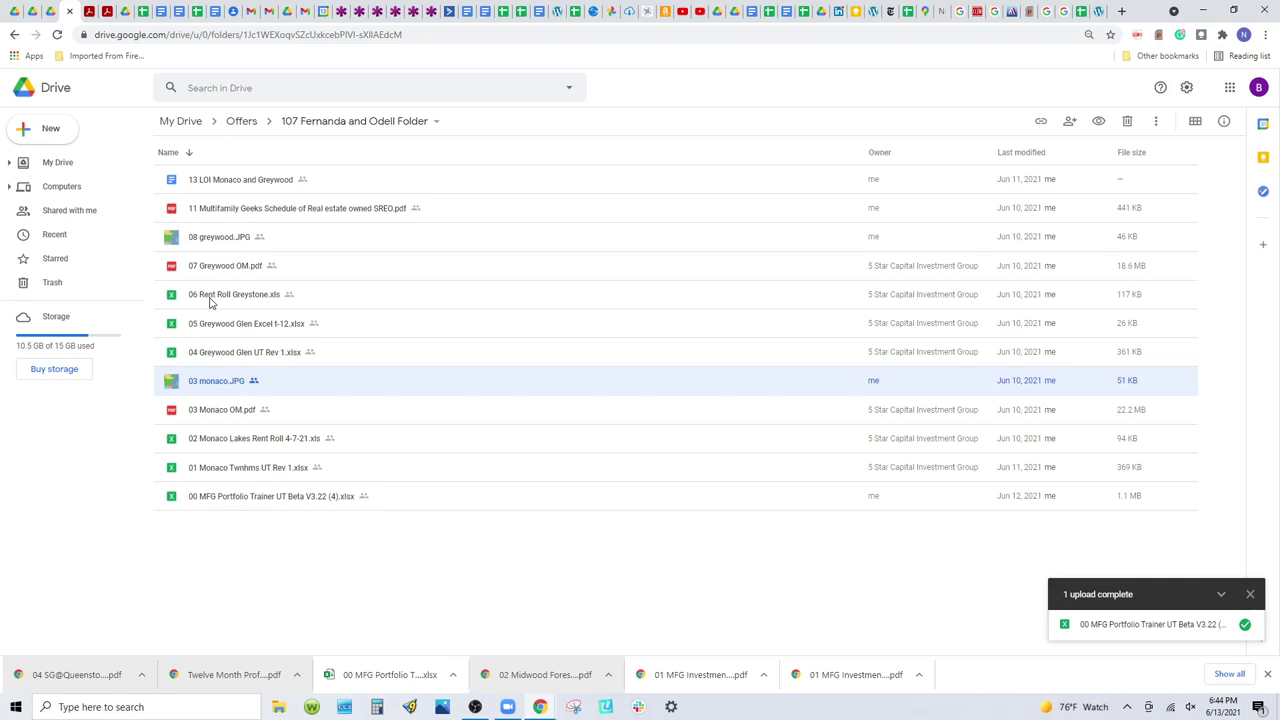
# Step: Open the 00 MFG Portfolio Trainer UT Beta V3.22 (4).xlsx workbook and review the Sellers and Ours columns of the Combo UT sheet
pyautogui.doubleClick(210, 497)
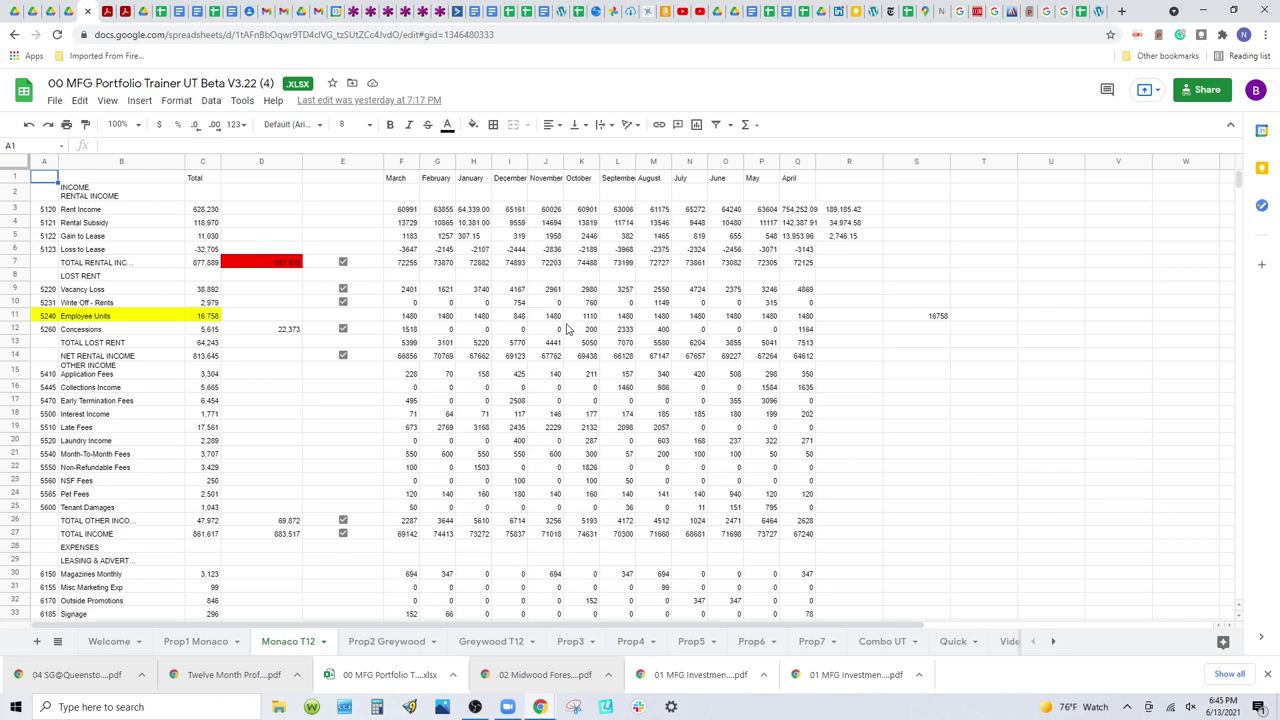
pyautogui.hotkey('ctrl', 'shift', 'pageup')
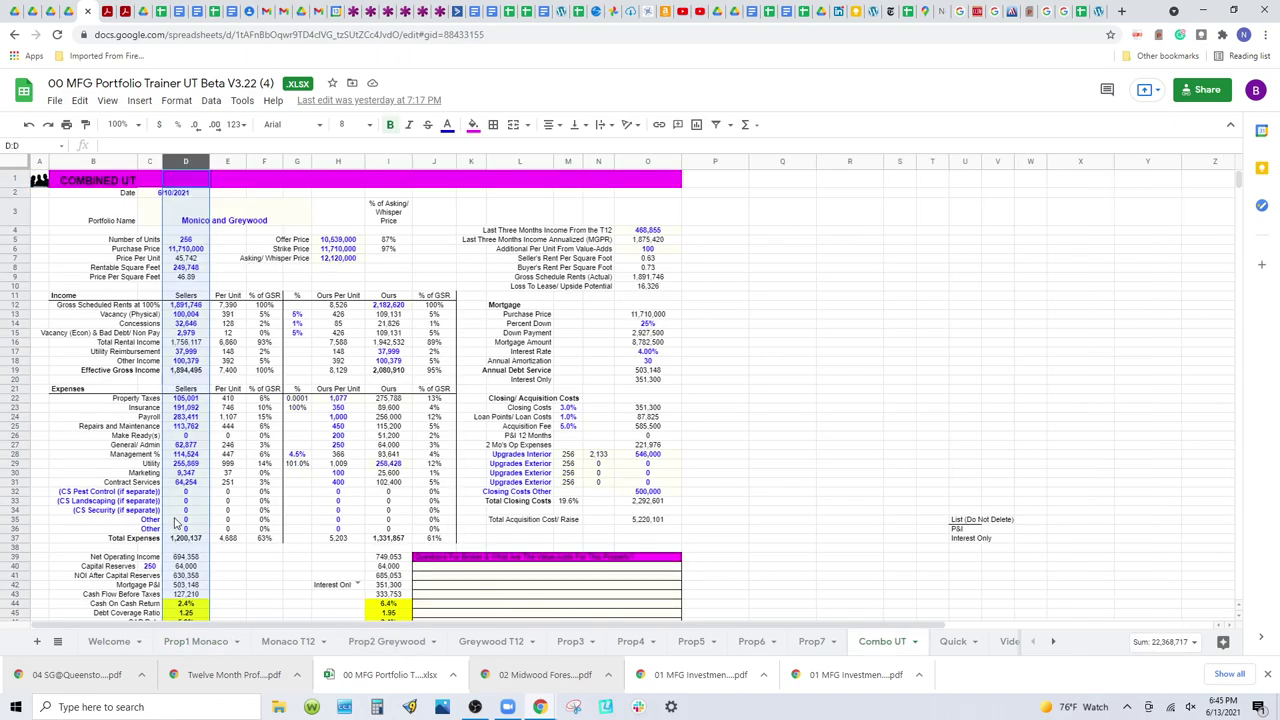
pyautogui.click(387, 162)
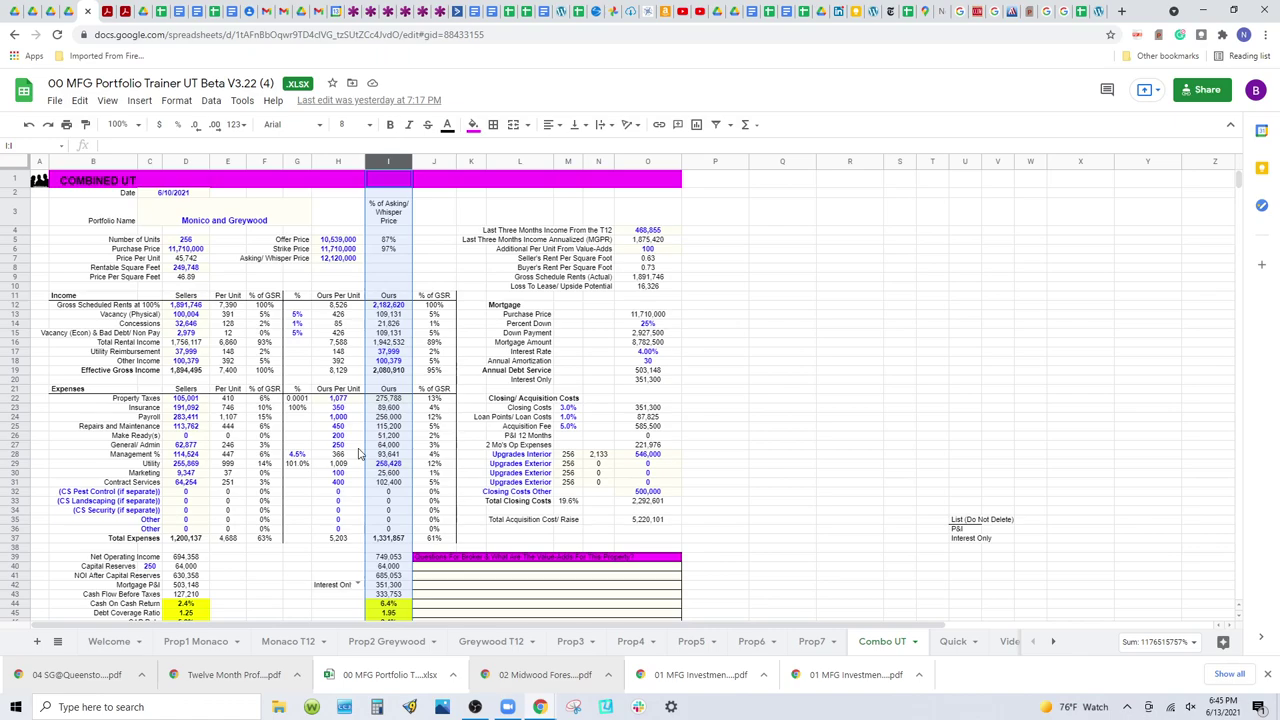
# Step: Examine the property tax, cash on cash return, insurance, payroll and management percentage cells on the Prop1 Monaco sheet
pyautogui.hotkey('ctrl', 'shift', 'pageup')
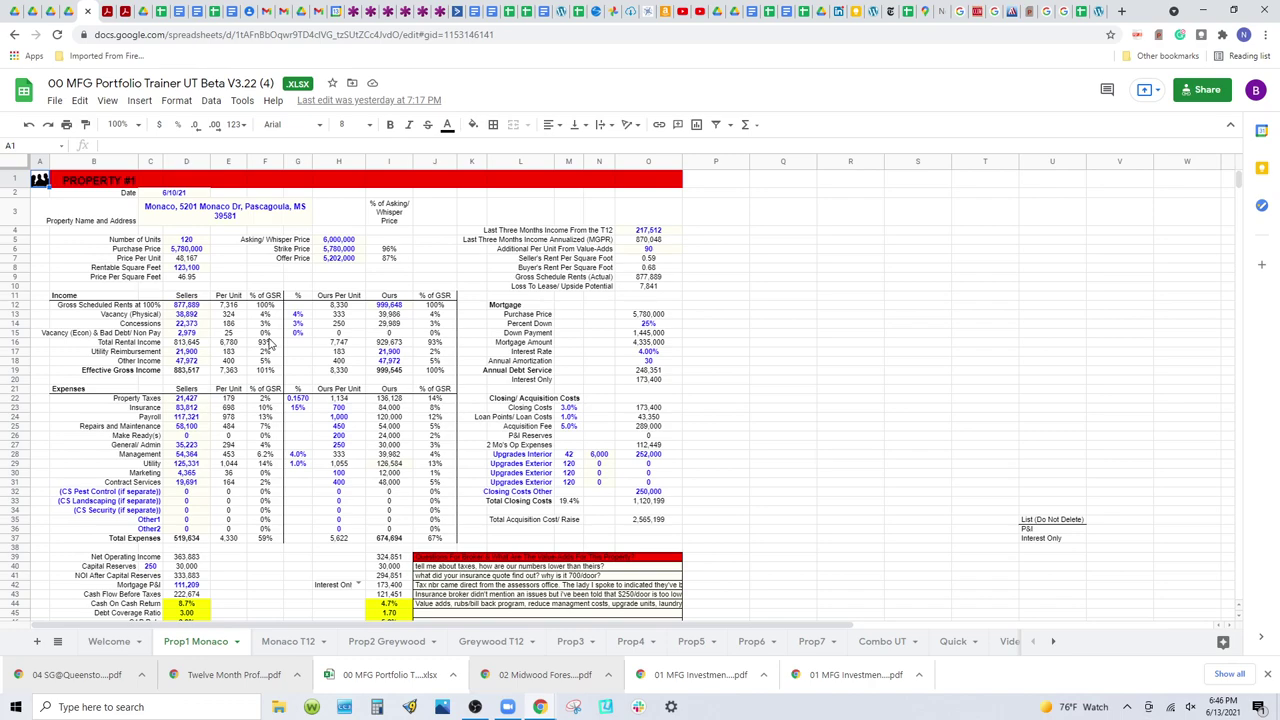
pyautogui.click(298, 398)
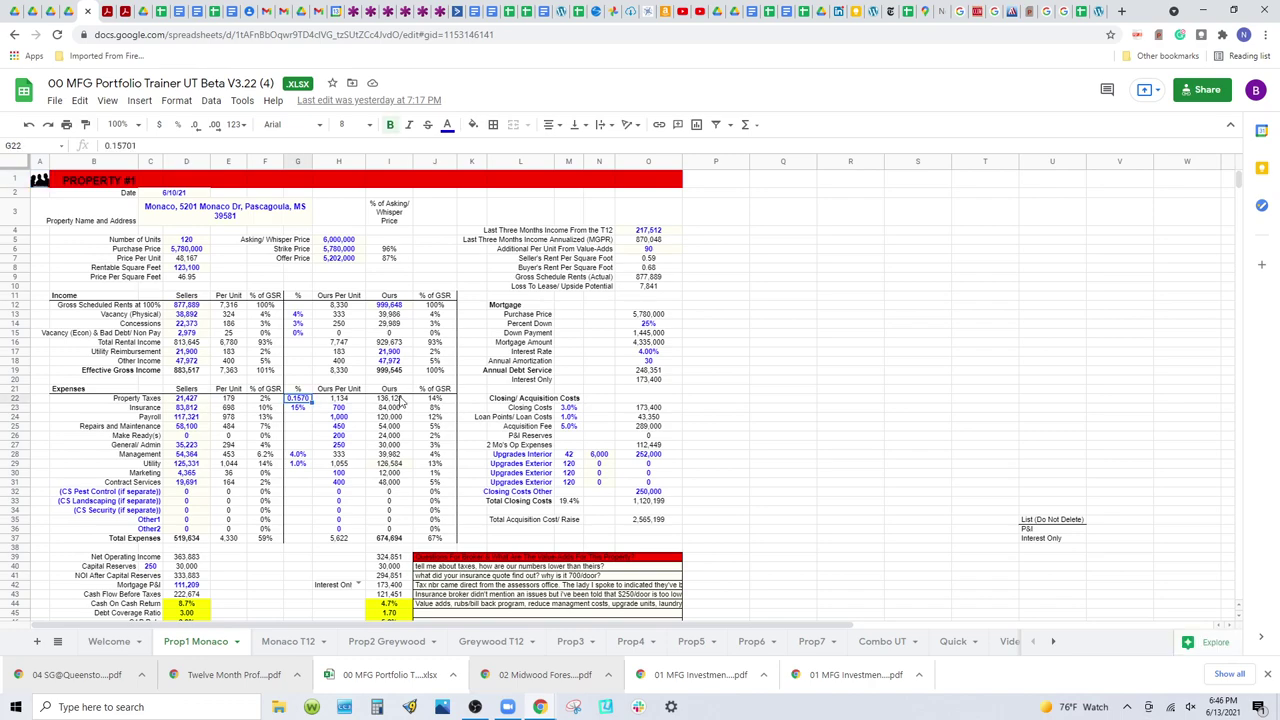
pyautogui.click(400, 398)
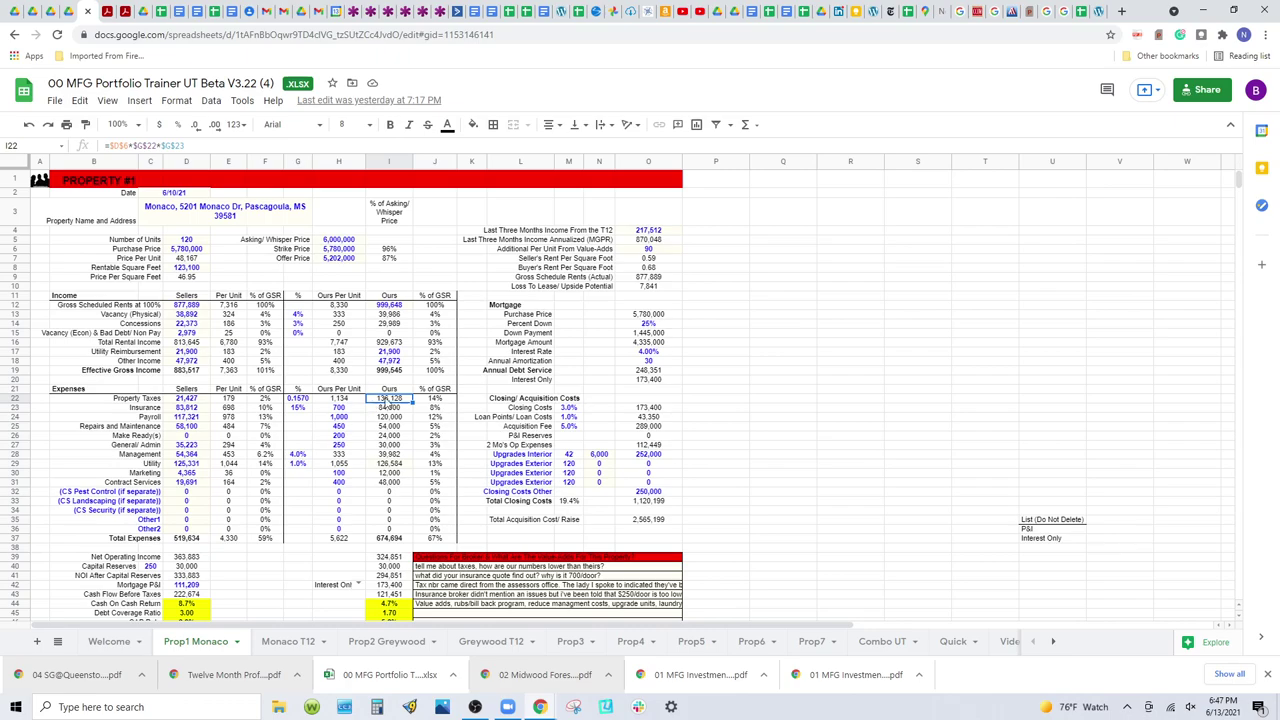
pyautogui.click(381, 605)
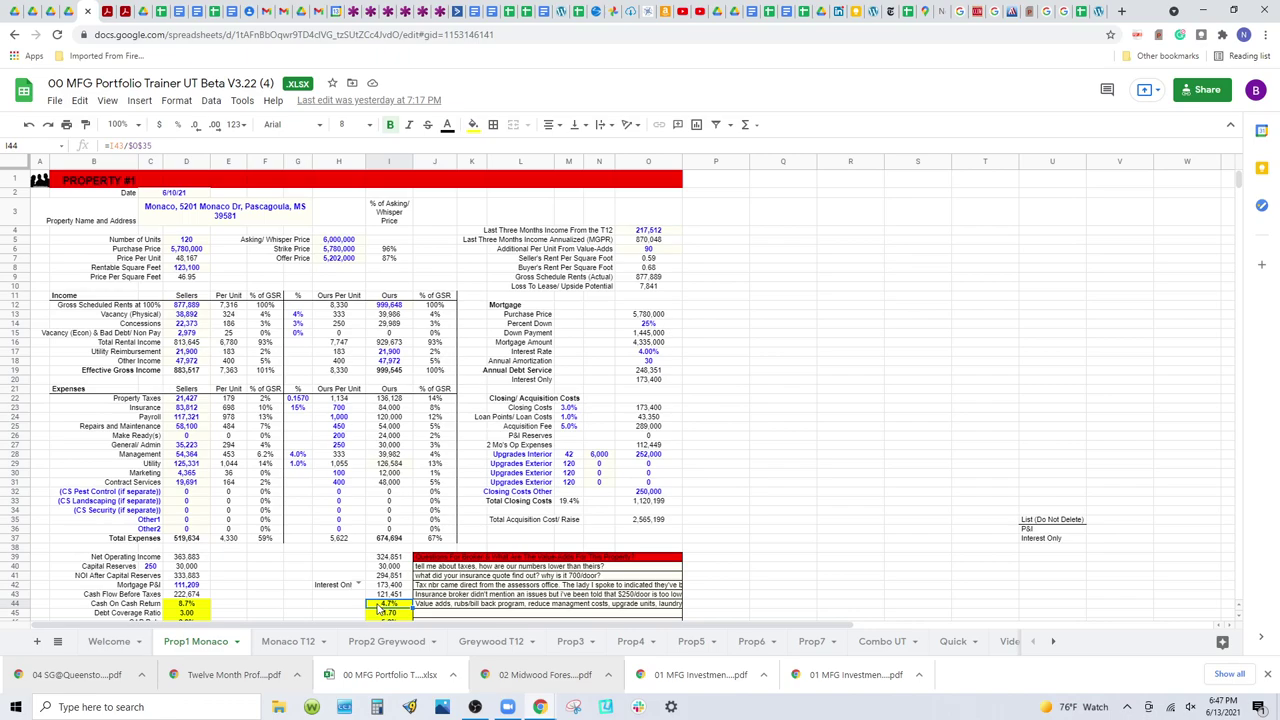
pyautogui.click(380, 400)
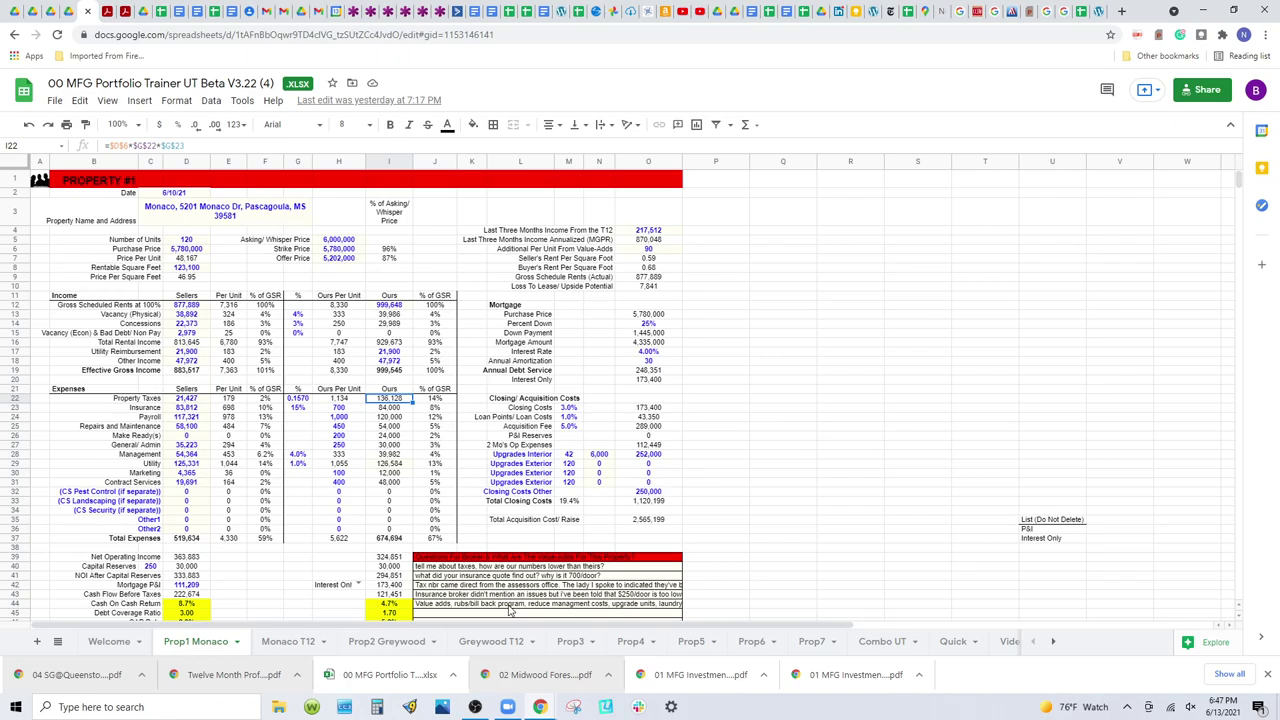
pyautogui.click(340, 407)
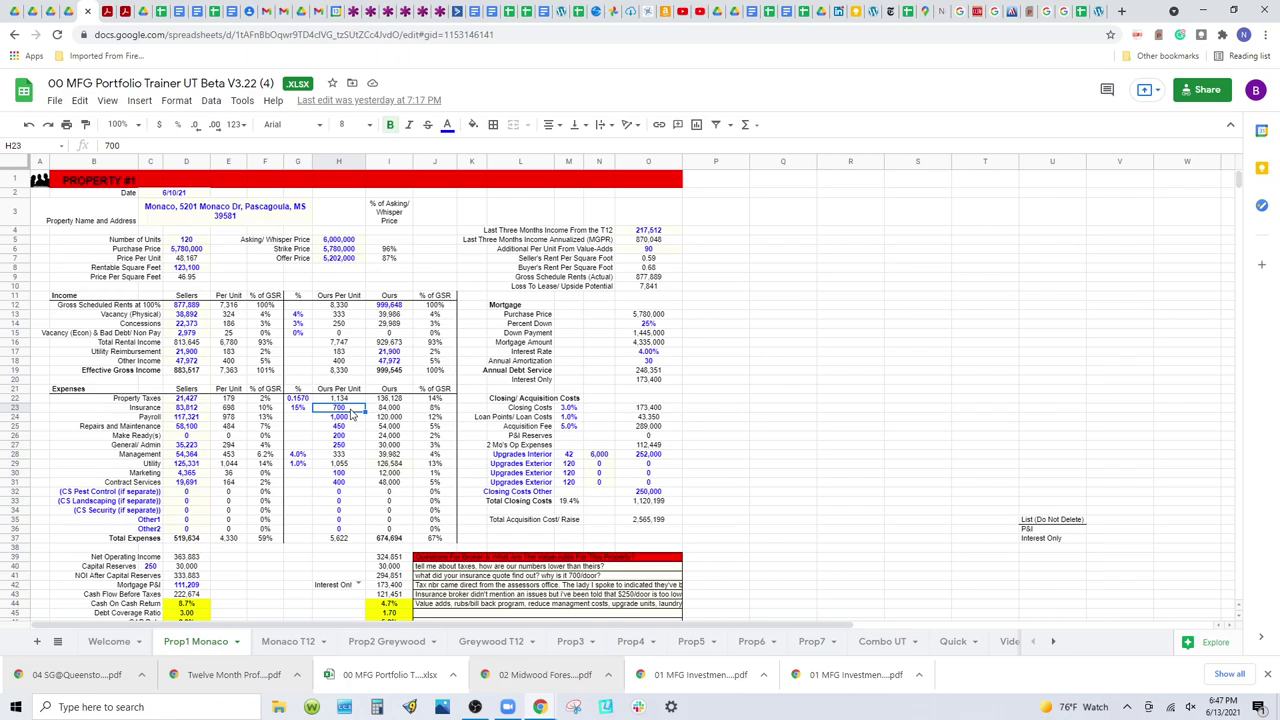
pyautogui.click(385, 418)
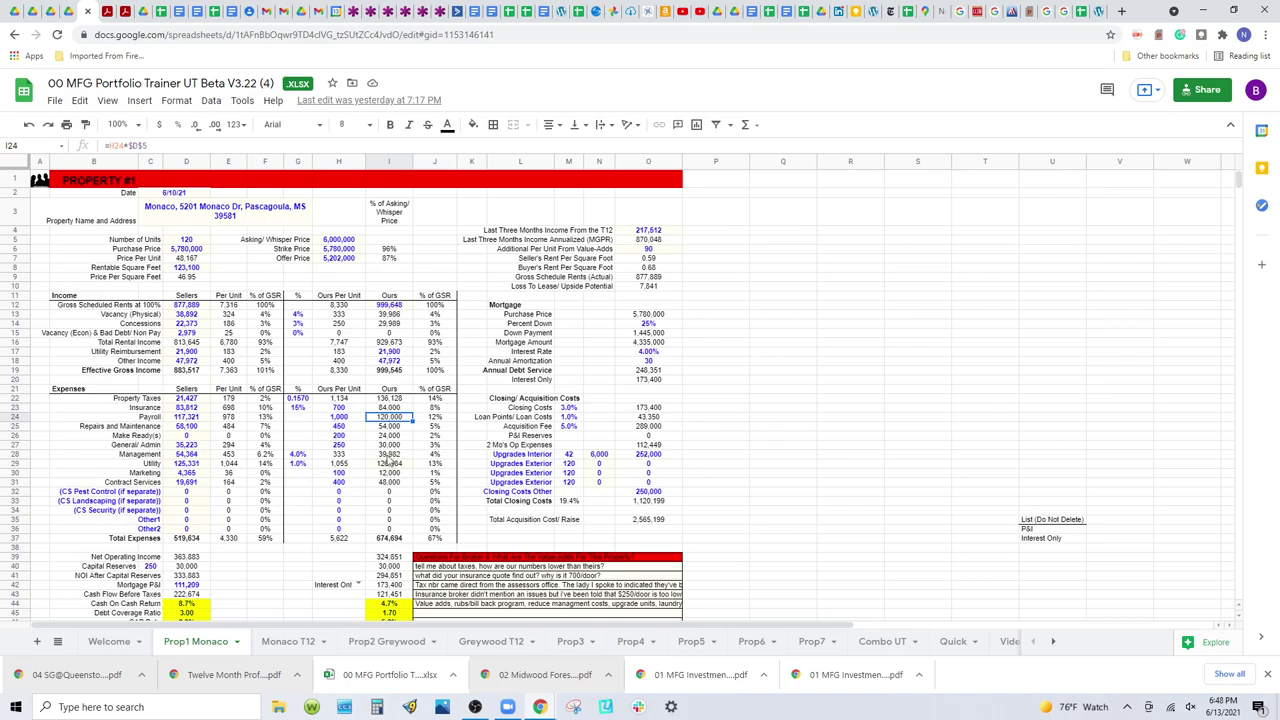
pyautogui.click(298, 455)
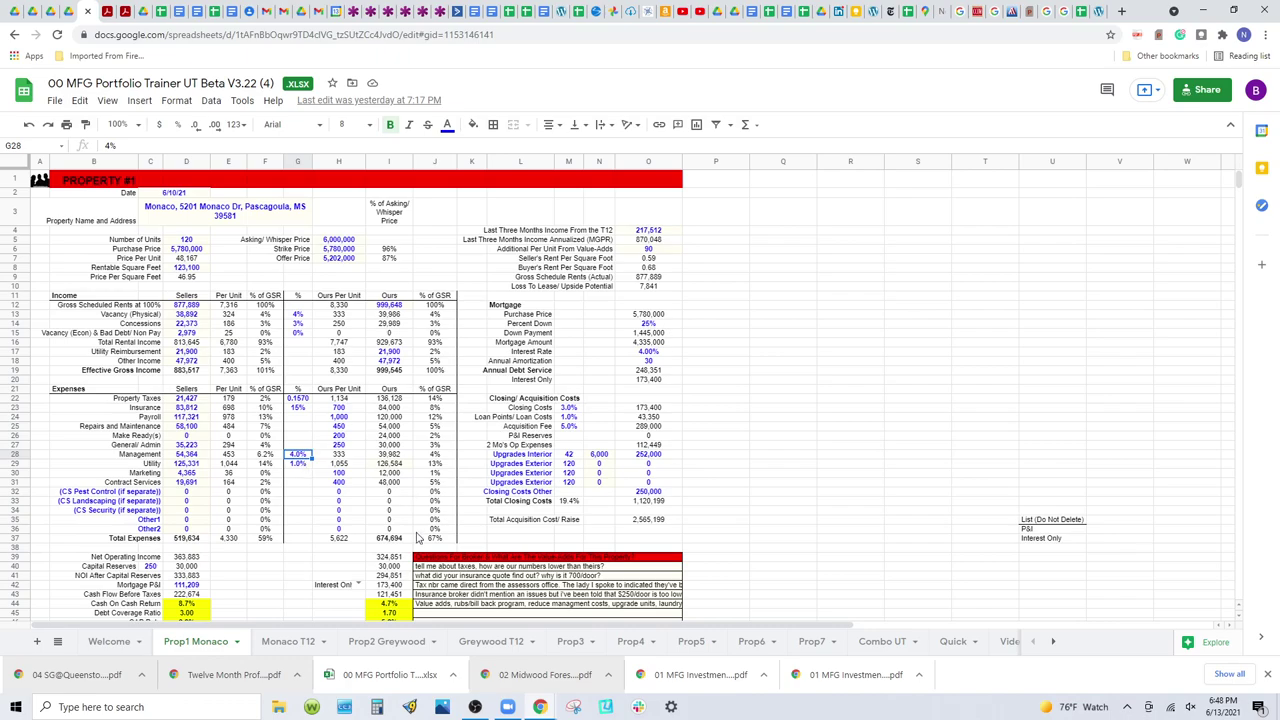
# Step: Check our property tax and cash on cash return formulas on the Prop2 Greywood sheet
pyautogui.click(387, 647)
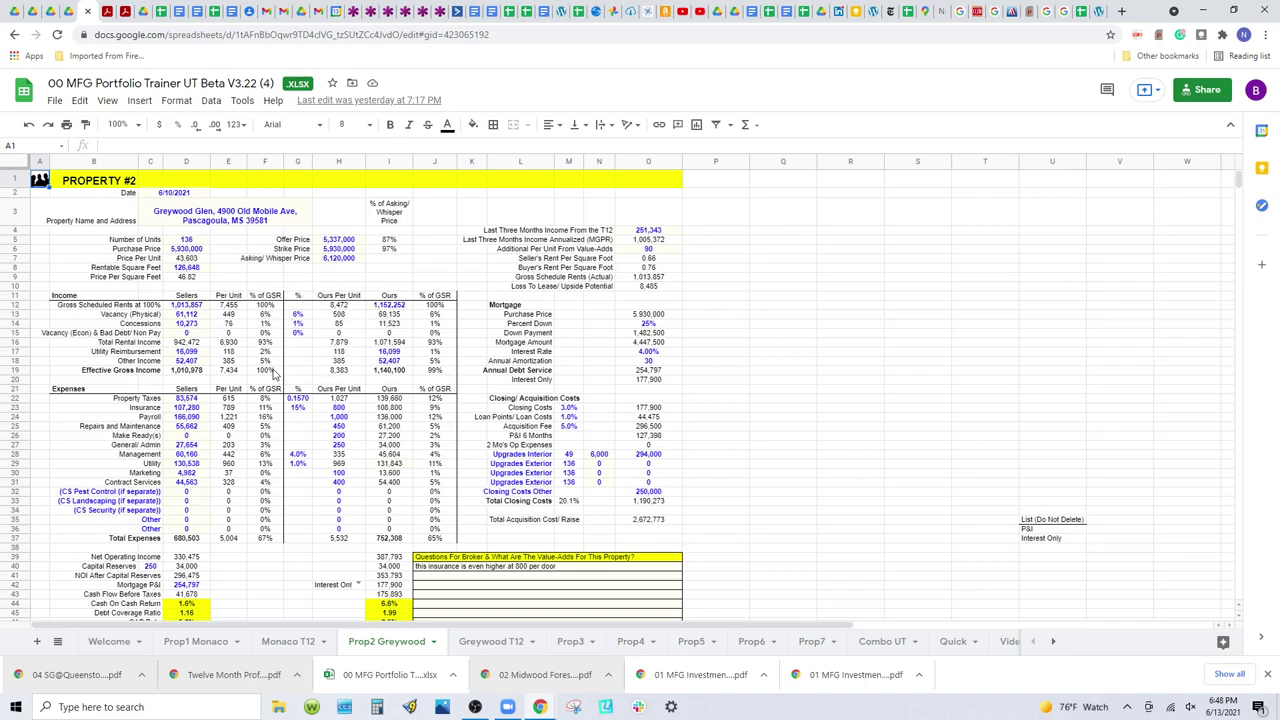
pyautogui.click(377, 399)
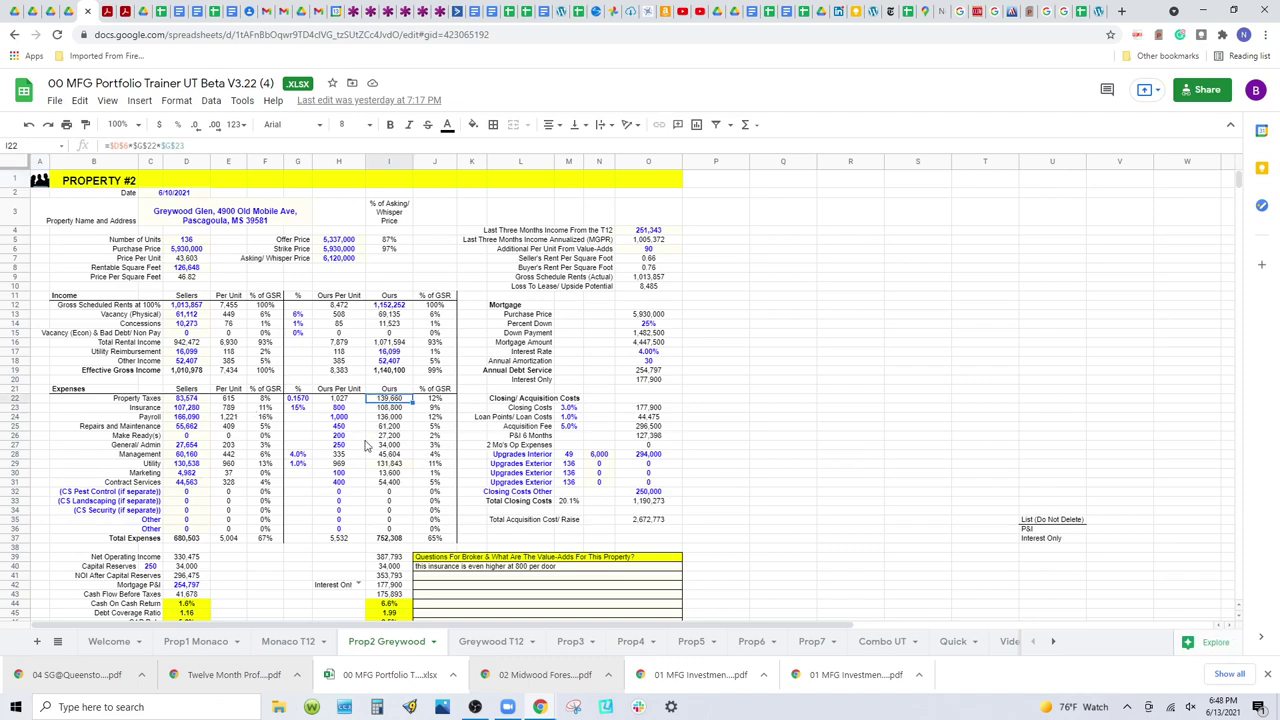
pyautogui.click(406, 604)
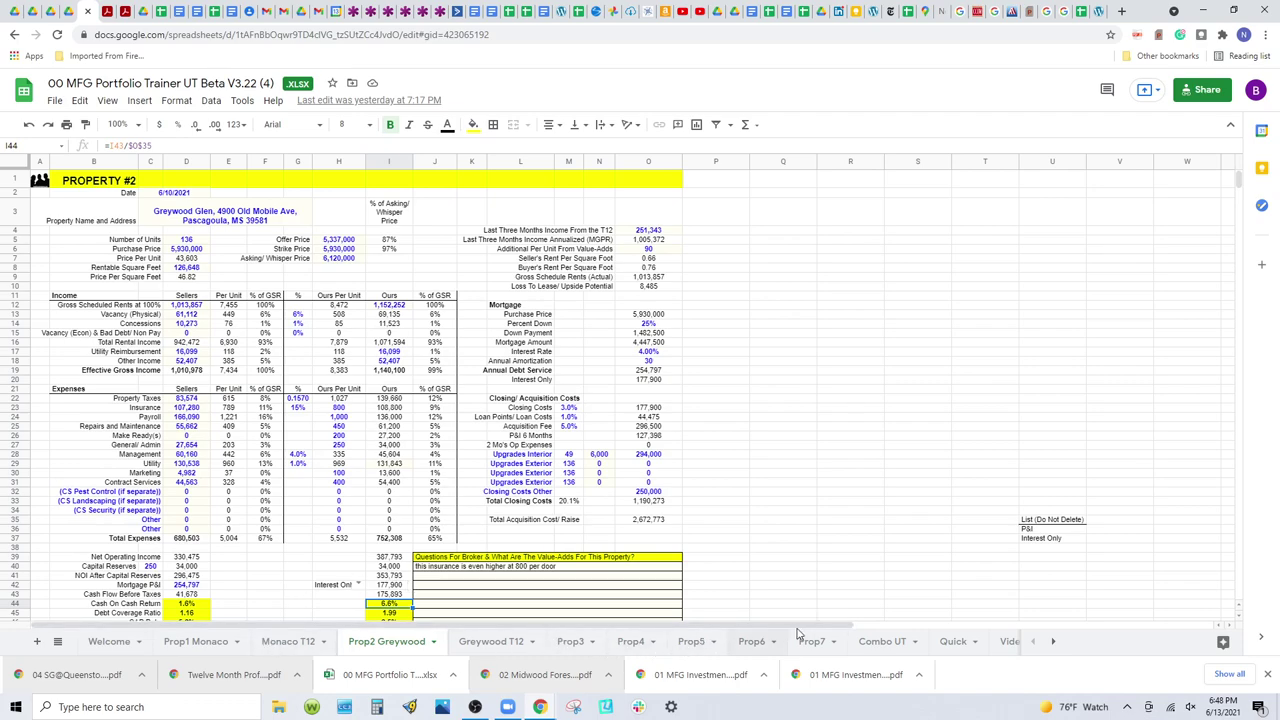
# Step: Inspect the units, vacancy, cash on cash and scheduled rent cells on Combo UT, plus the total rental income sum on Greywood T12
pyautogui.click(882, 642)
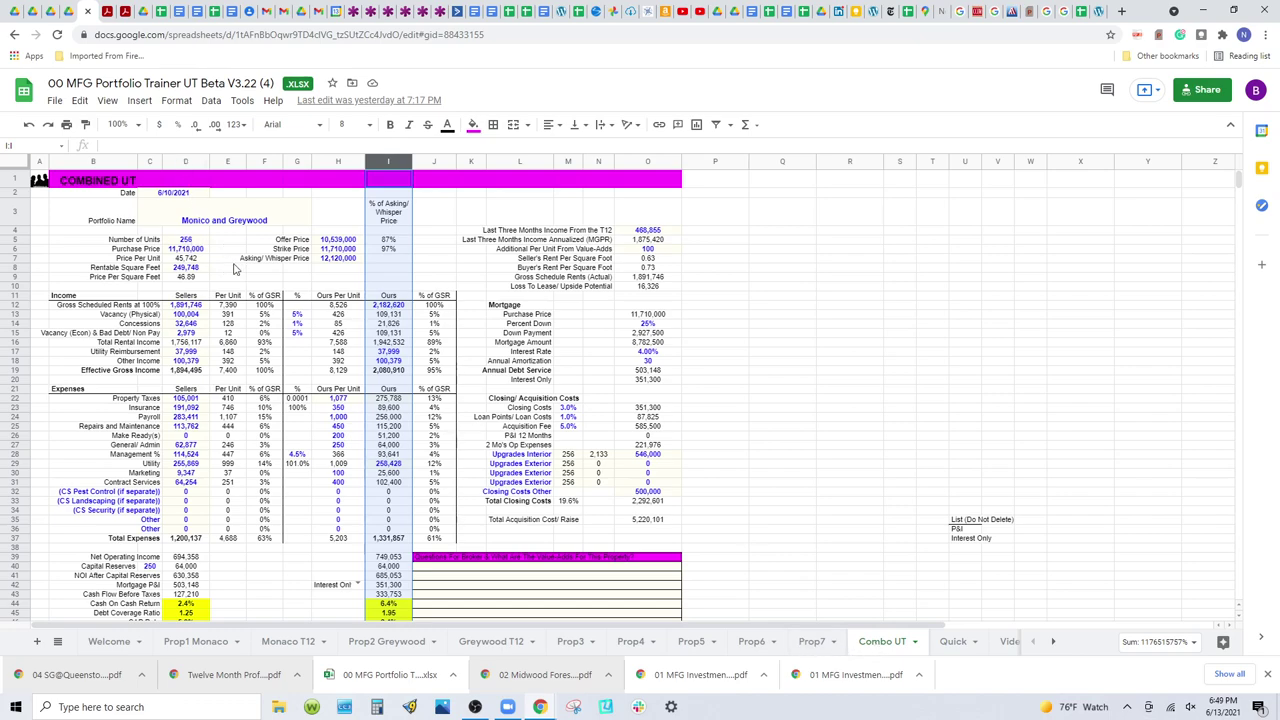
pyautogui.click(187, 240)
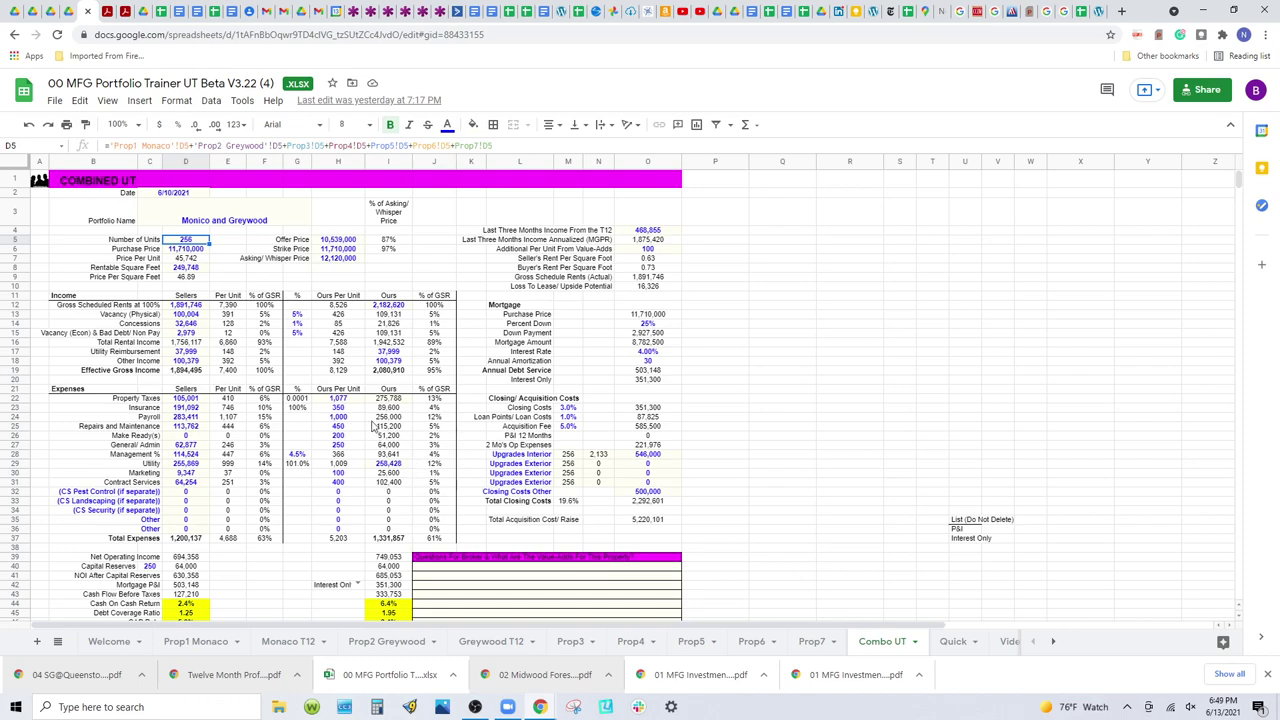
pyautogui.click(298, 316)
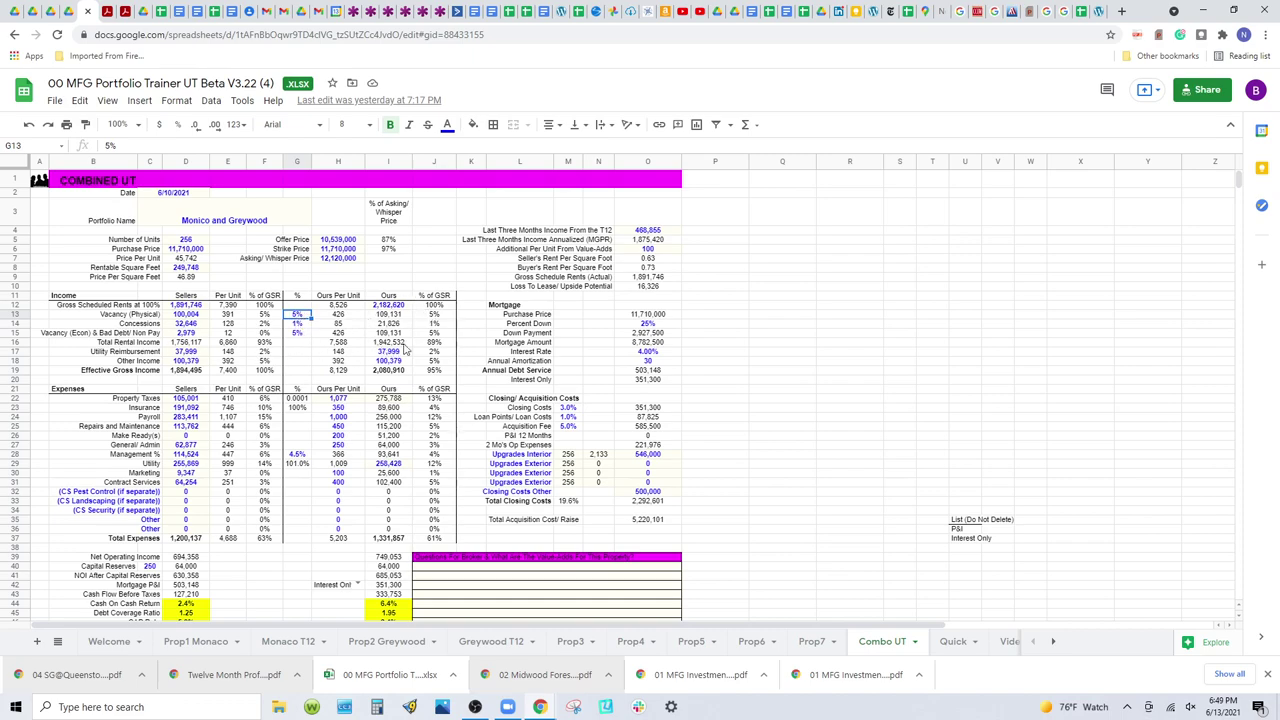
pyautogui.click(403, 606)
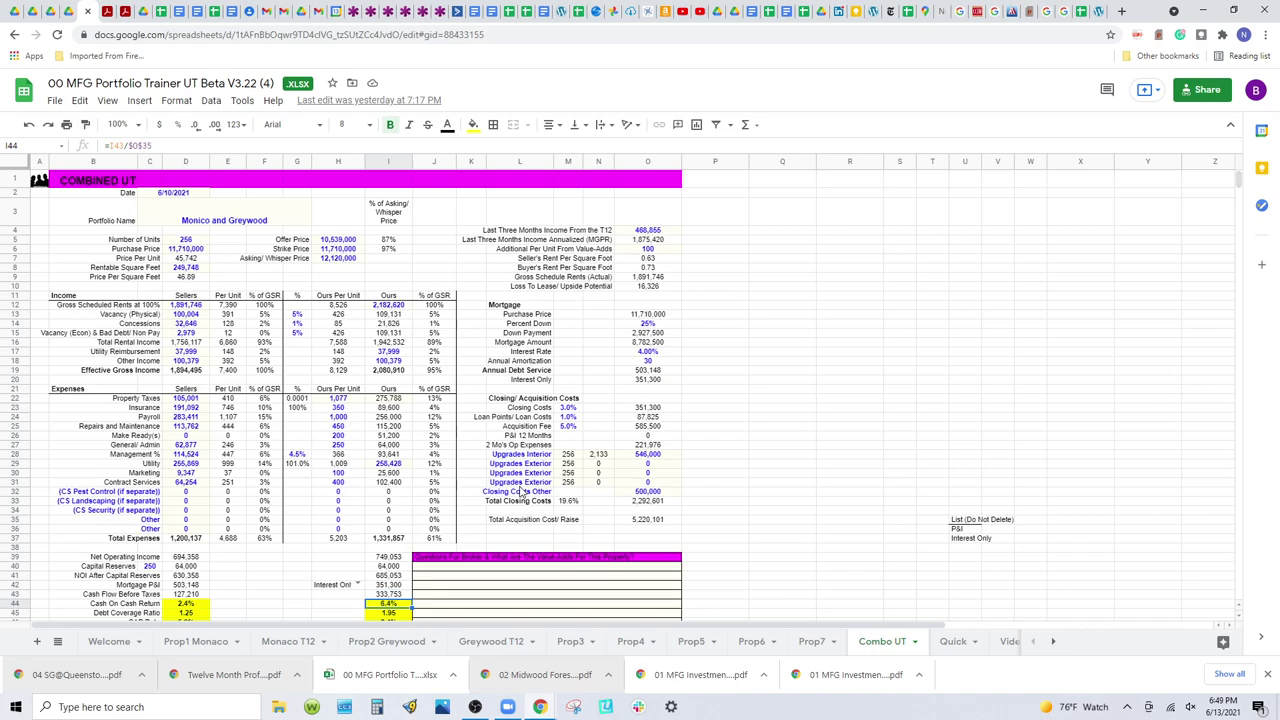
pyautogui.click(384, 308)
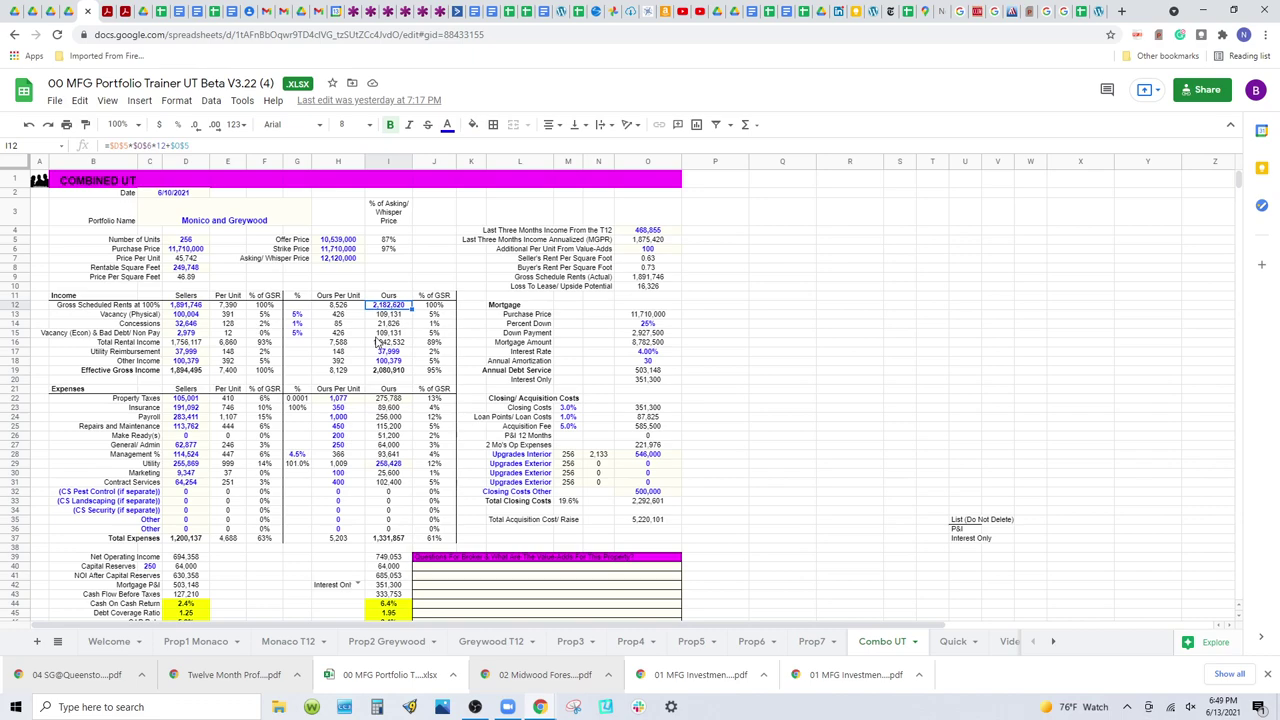
pyautogui.click(474, 646)
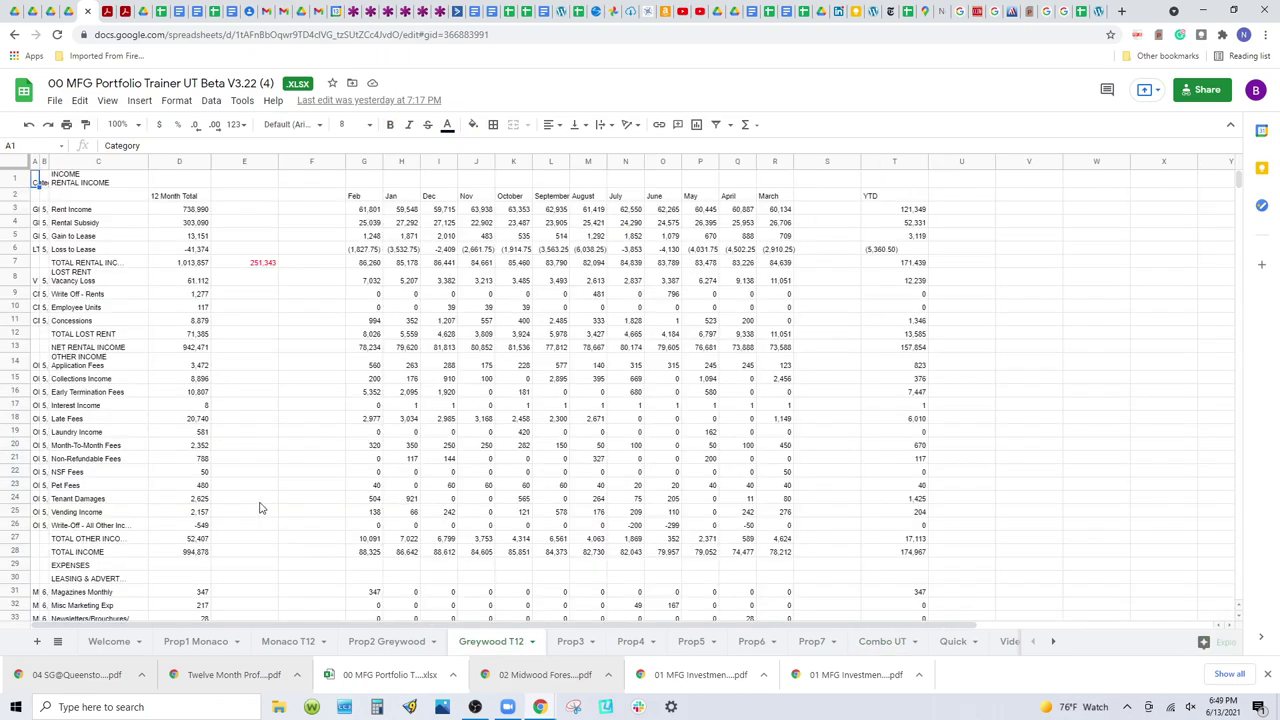
pyautogui.click(250, 264)
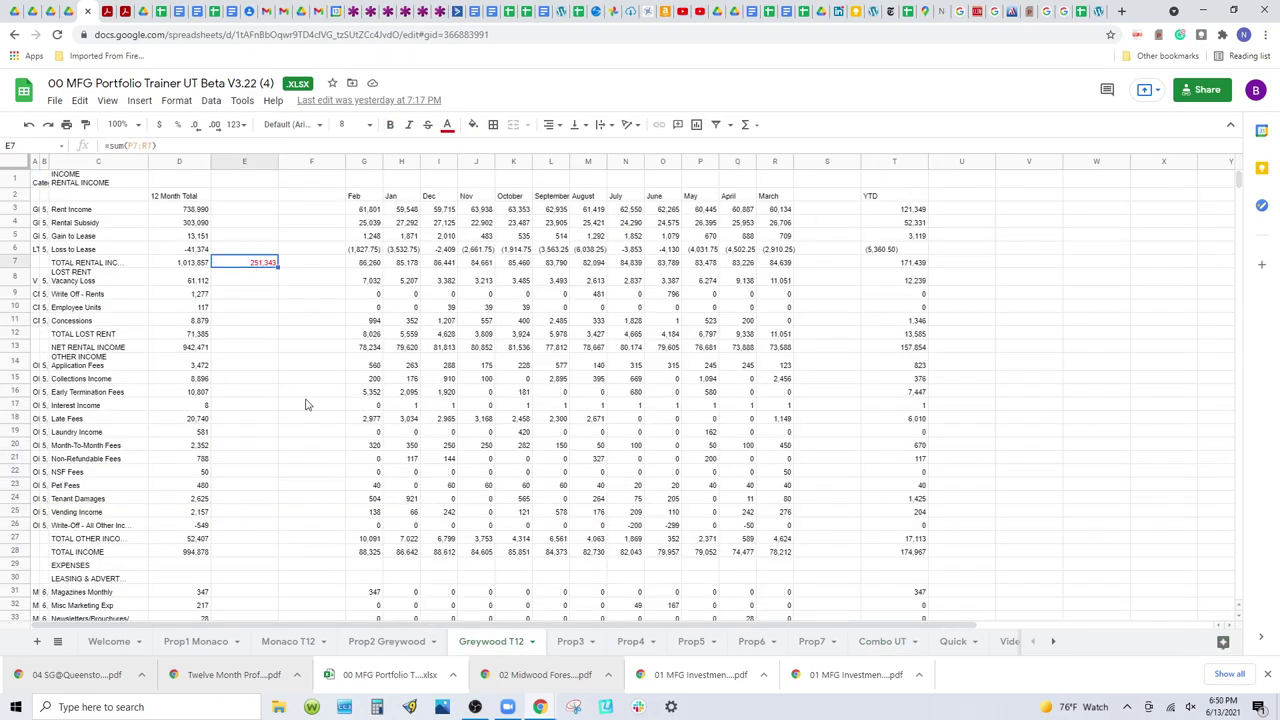
# Step: Change the property tax percentage formula in G22 of the Combo UT sheet to =H22/D6*12
pyautogui.click(868, 643)
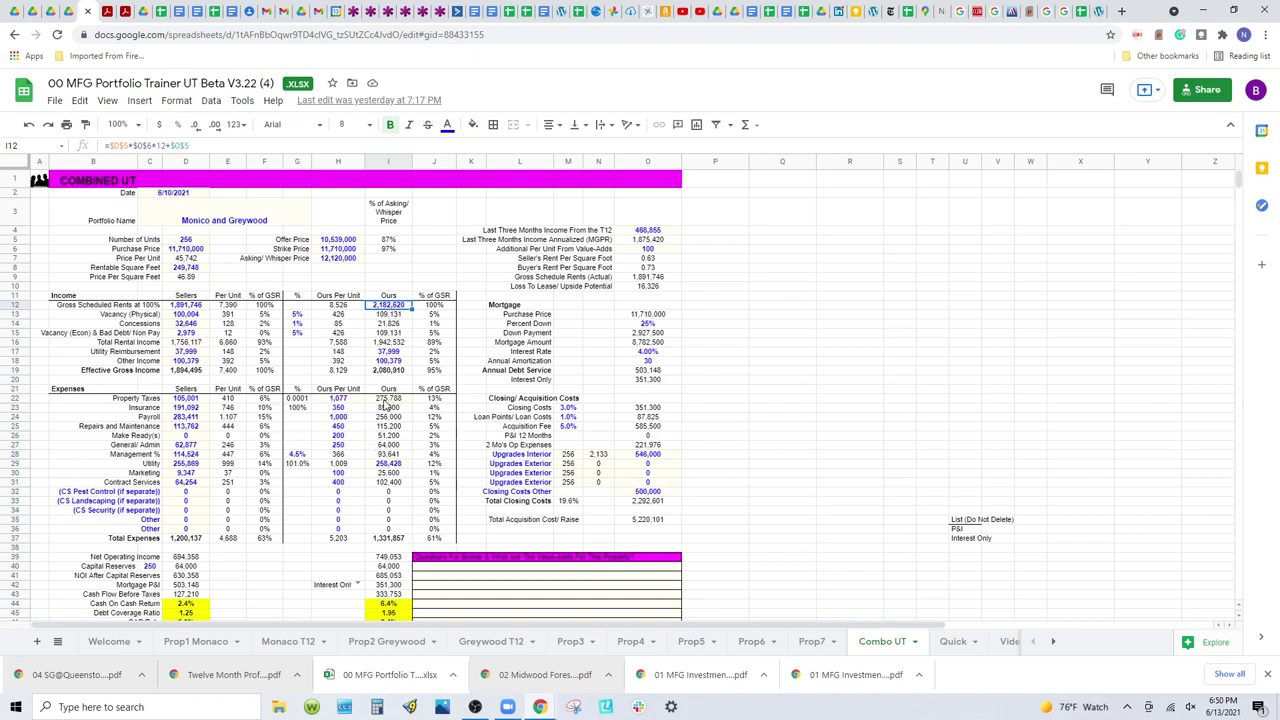
pyautogui.click(386, 400)
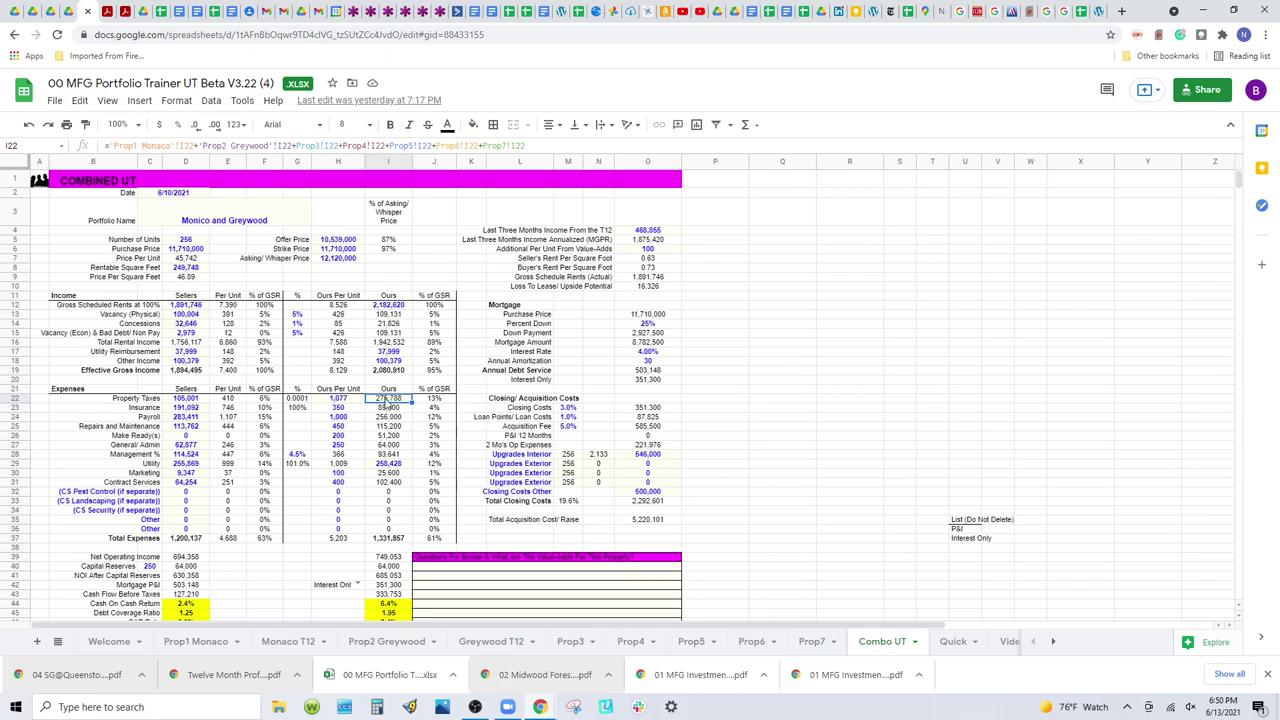
pyautogui.click(300, 400)
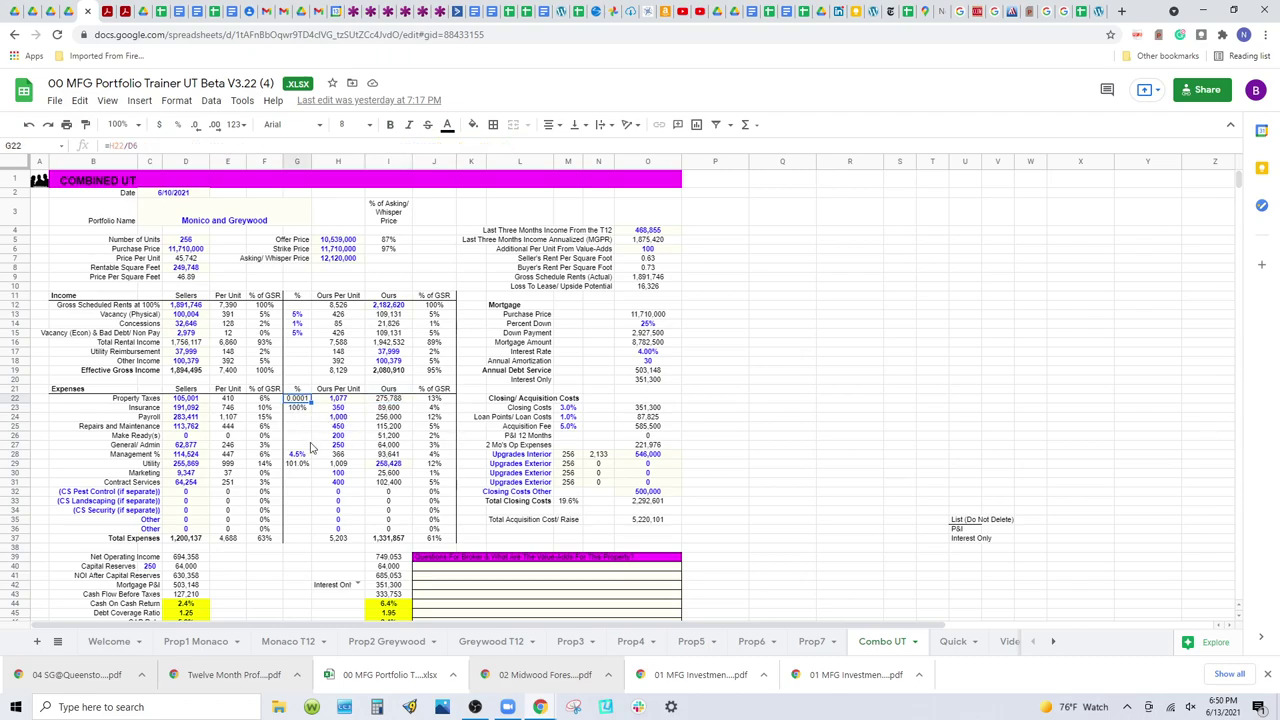
pyautogui.click(165, 145)
pyautogui.press('Return')
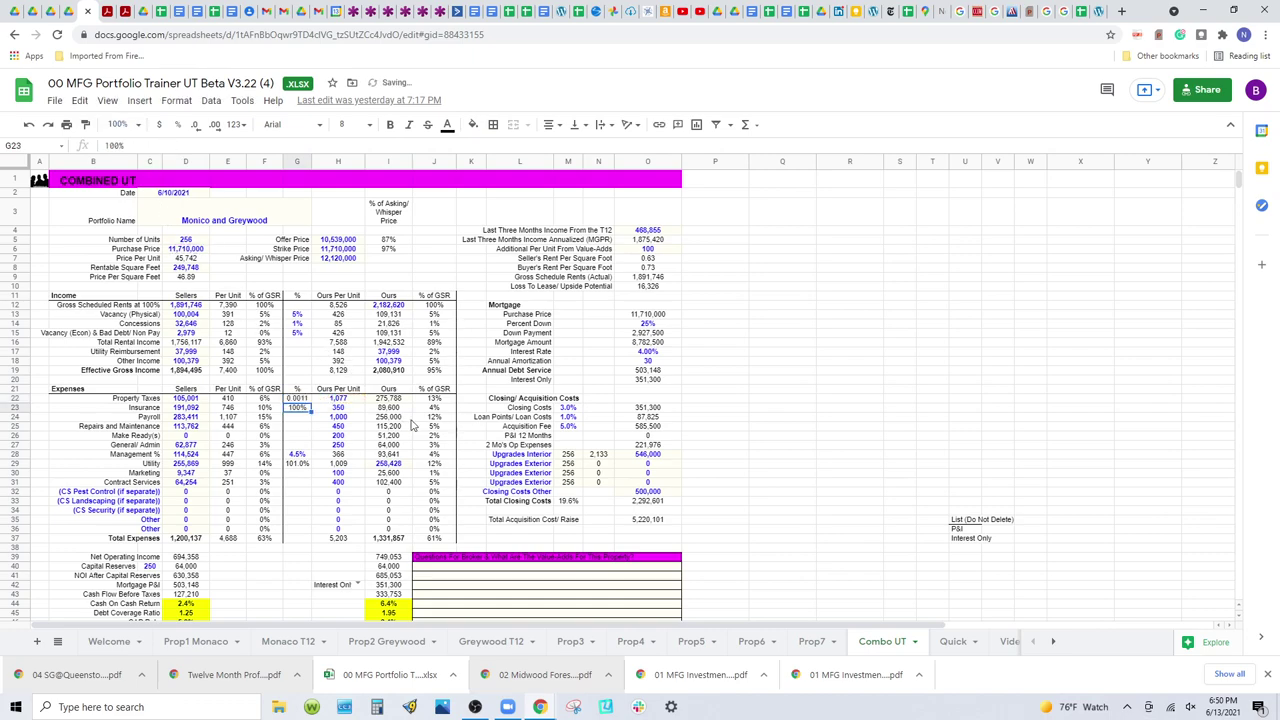
# Step: Review the Combo UT property tax formulas in G22 through I22, then our cash on cash return, debt coverage ratio and CAP rate cells
pyautogui.click(306, 399)
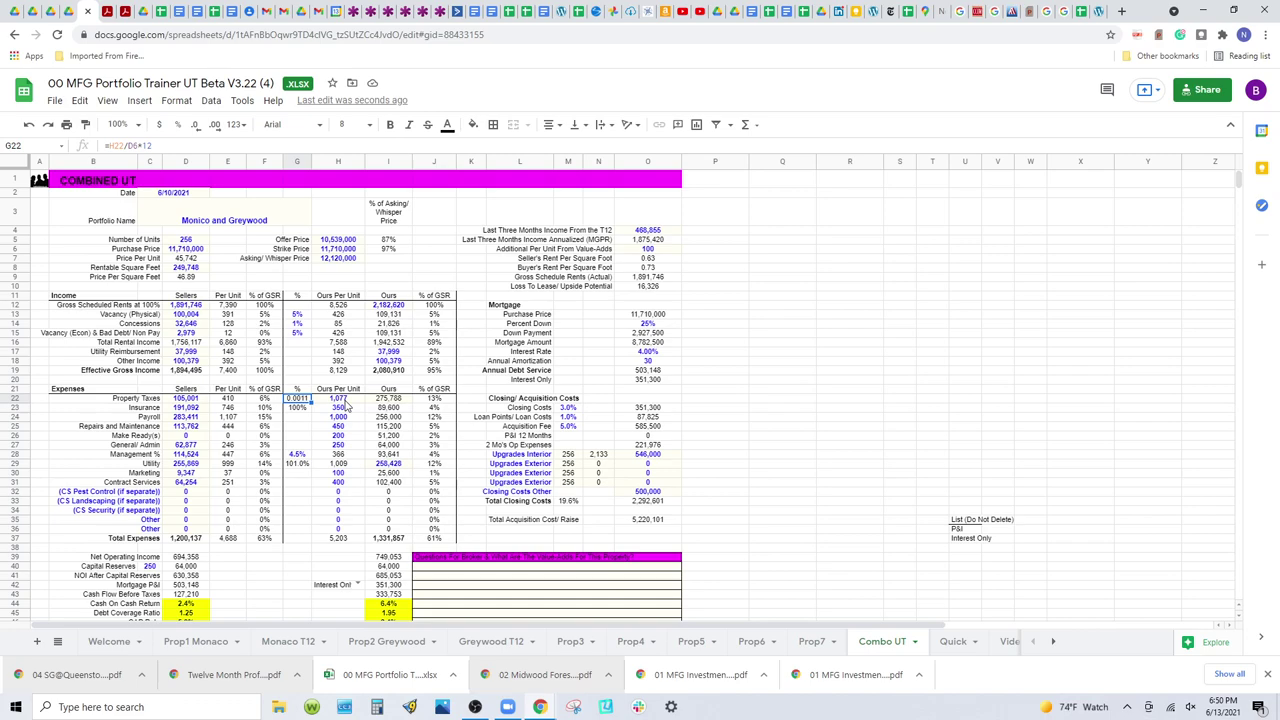
pyautogui.press('Right')
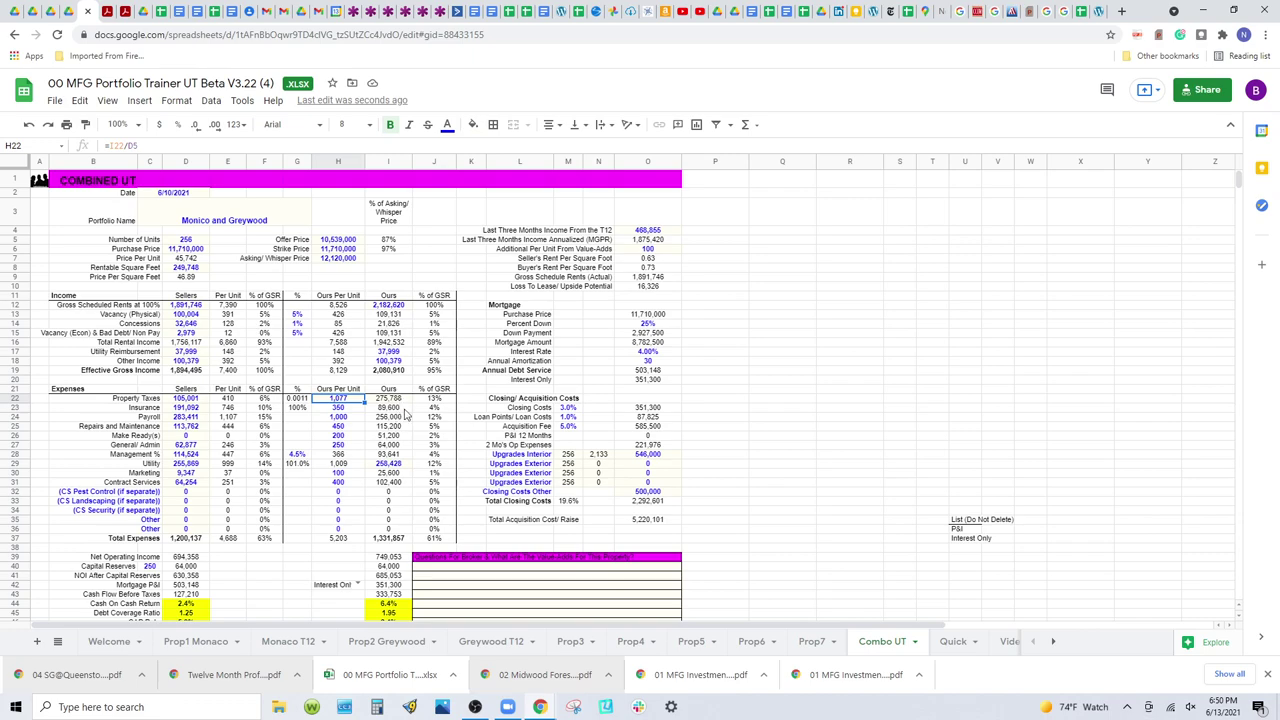
pyautogui.press('Right')
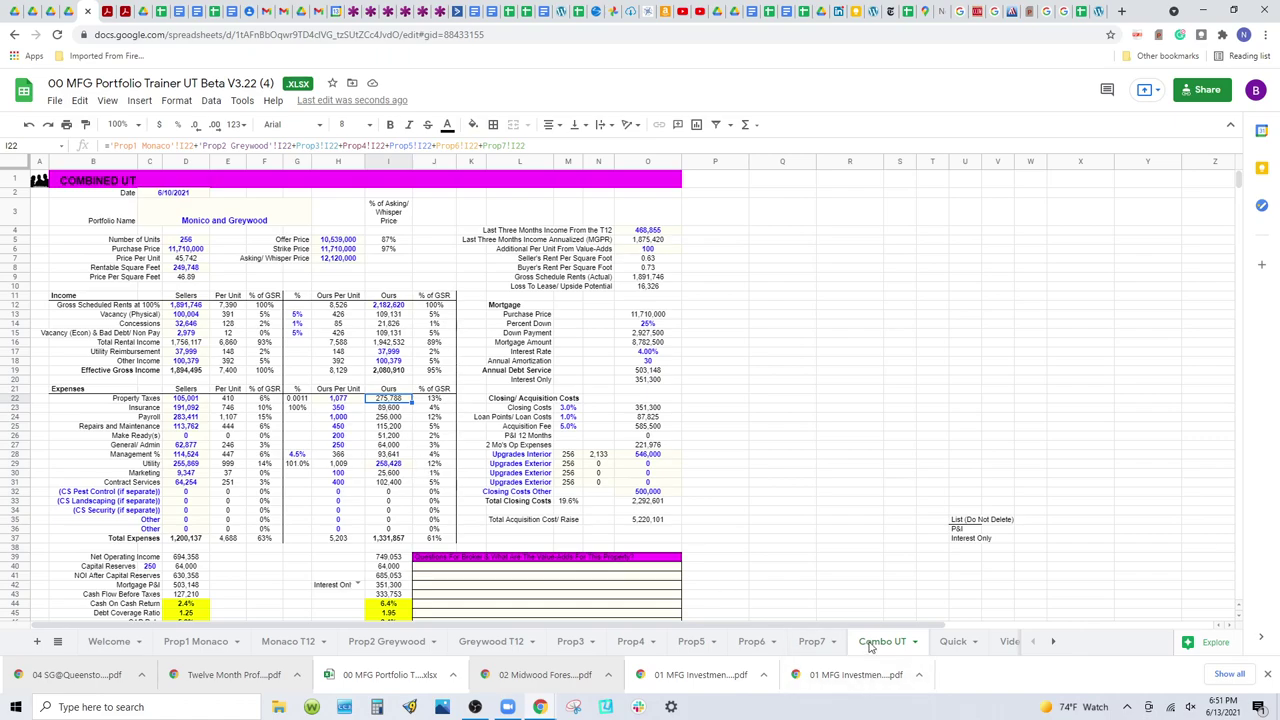
pyautogui.click(389, 606)
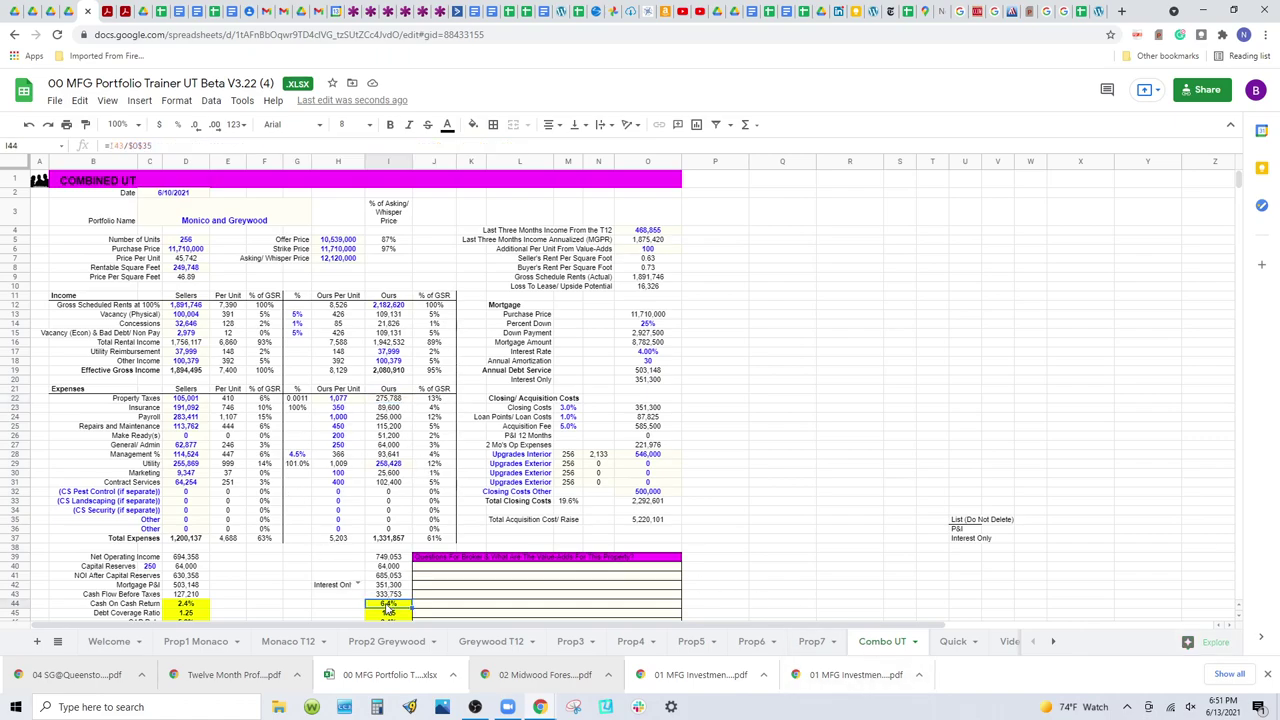
pyautogui.scroll(-2, 389, 600)
pyautogui.click(395, 463)
pyautogui.click(397, 472)
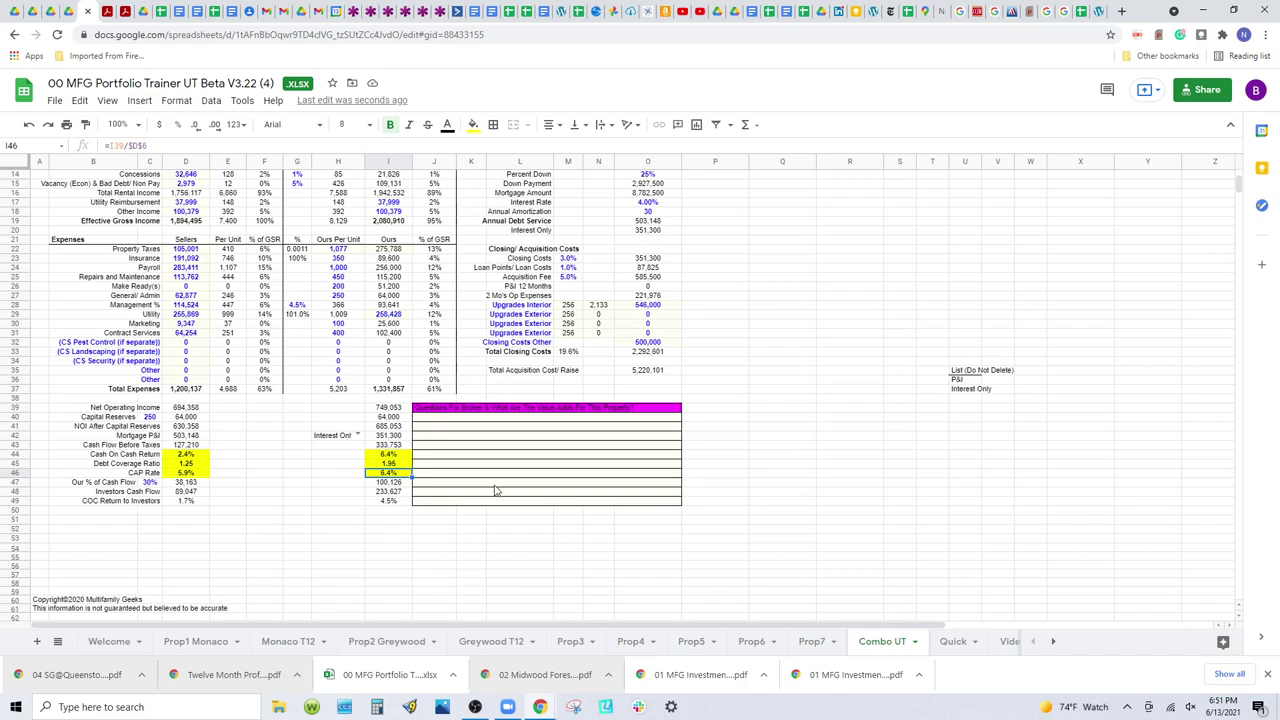
# Step: Open the COMPREHENSIVE sheet of the workbook
pyautogui.click(1053, 643)
pyautogui.click(1053, 643)
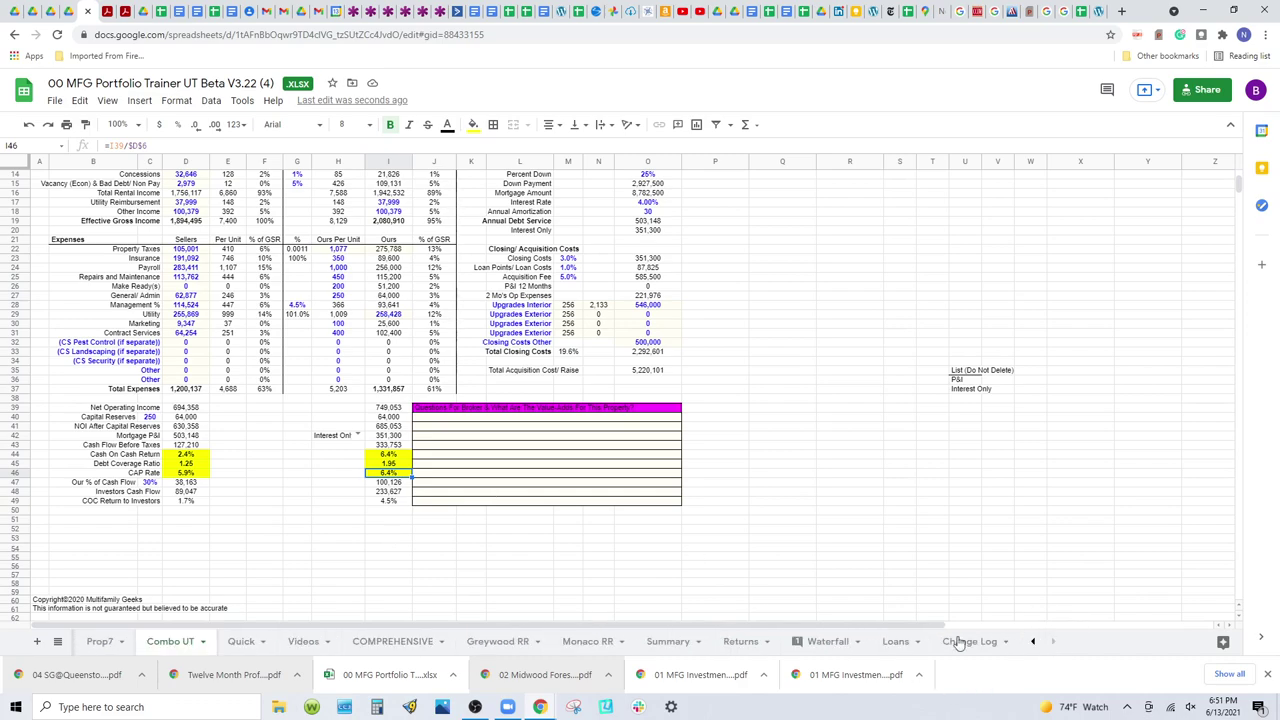
pyautogui.click(381, 642)
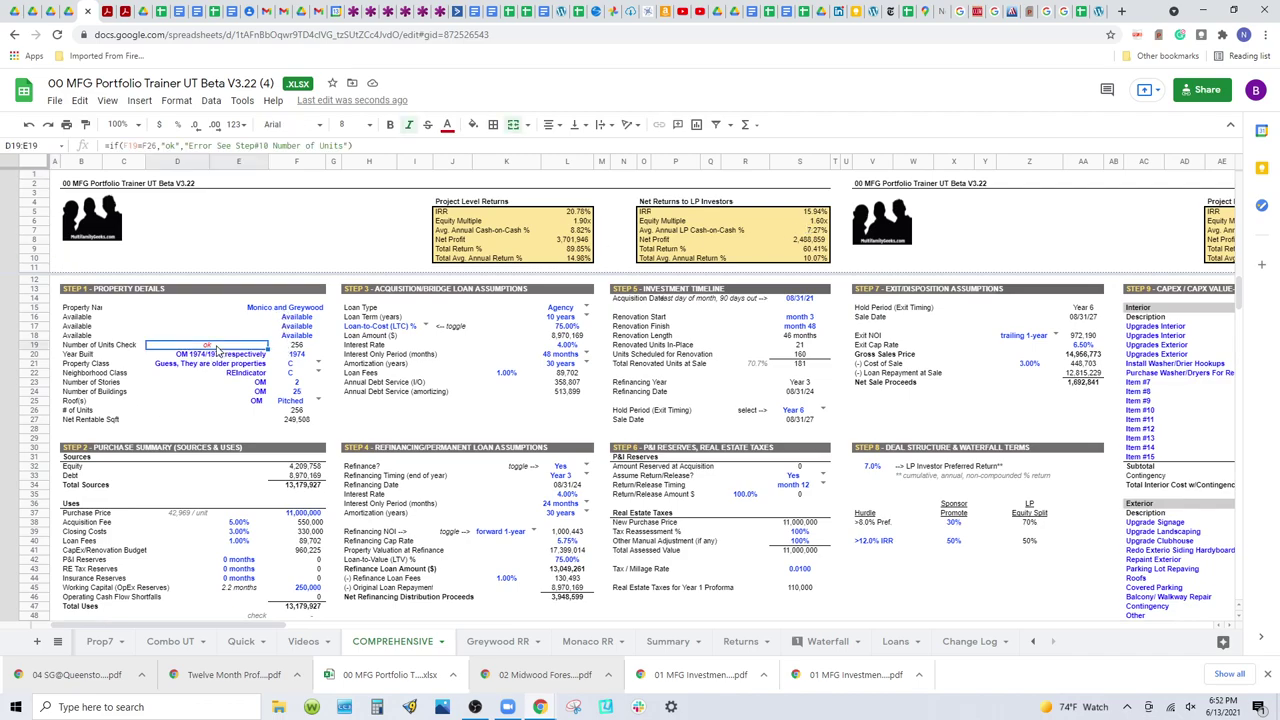
# Step: Check the number of units in the property details and set the roof type to Mixed
pyautogui.click(290, 346)
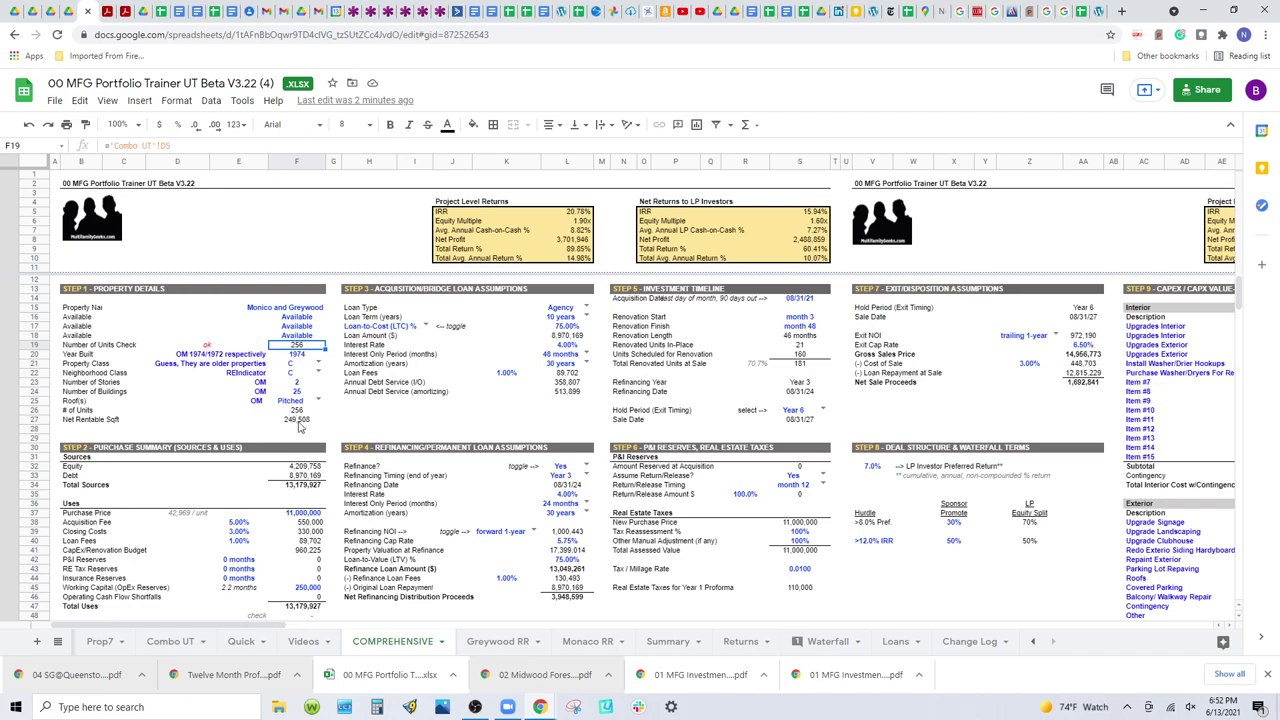
pyautogui.click(318, 400)
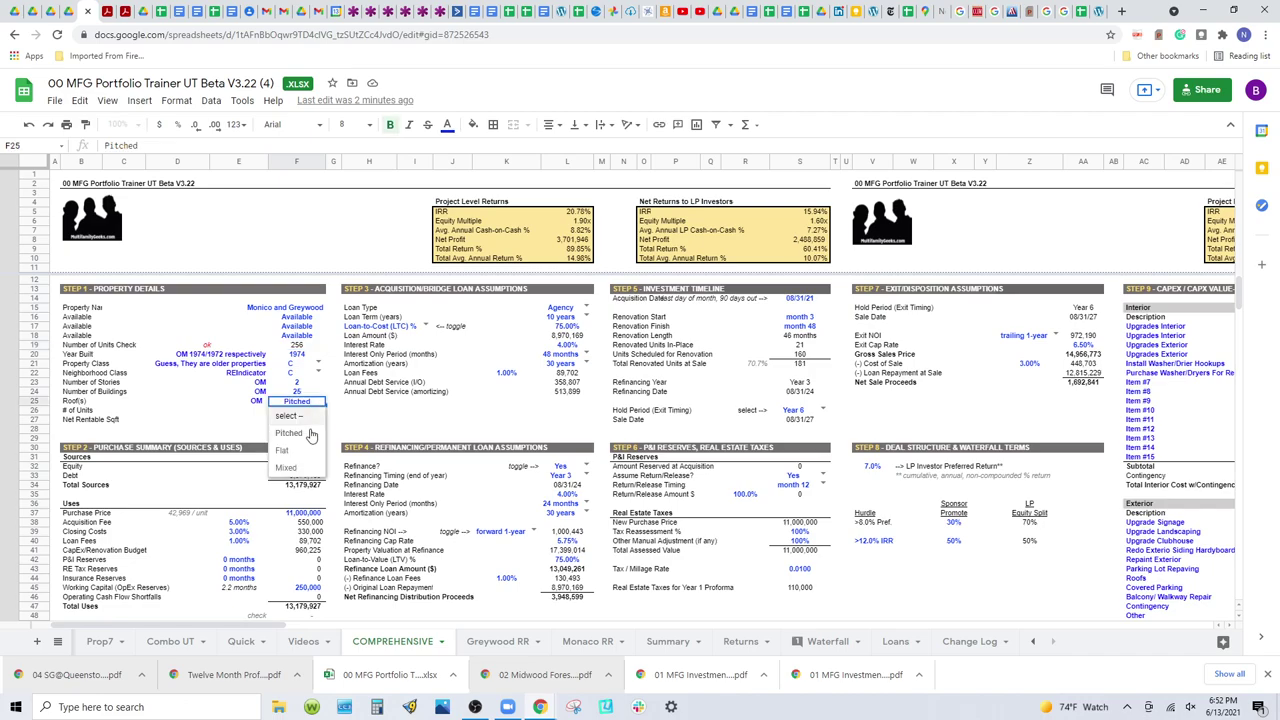
pyautogui.click(286, 468)
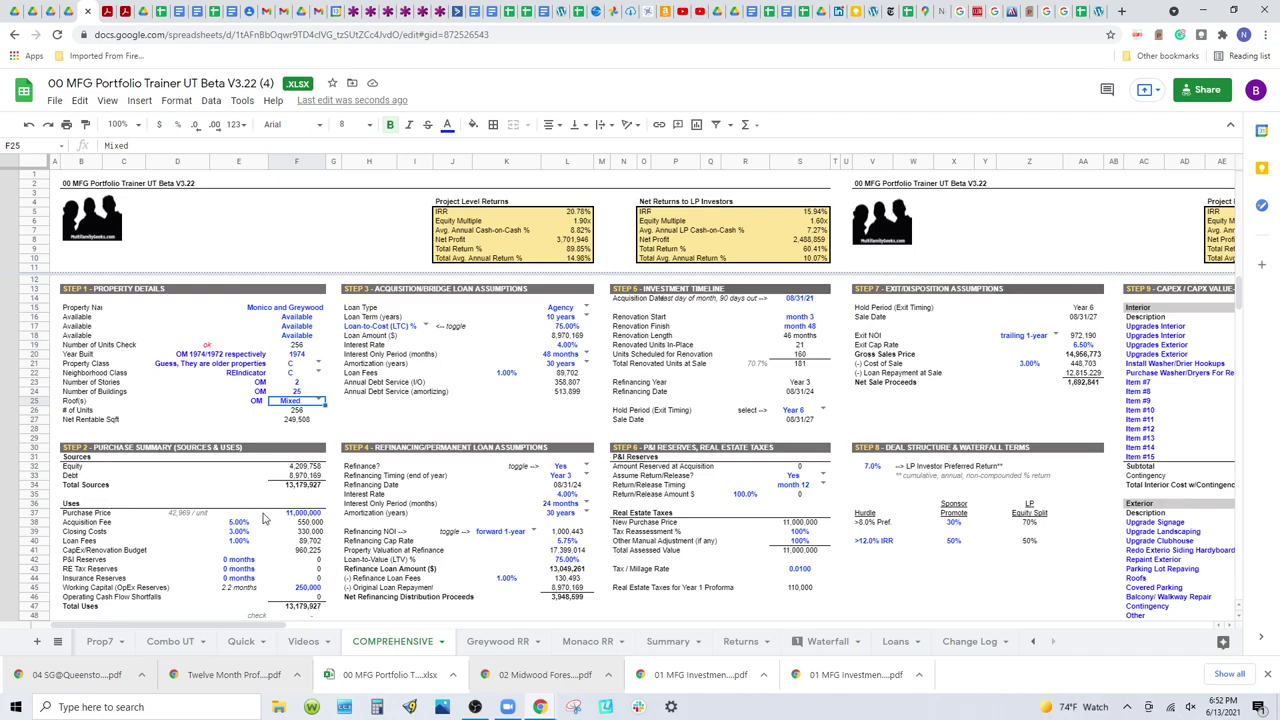
# Step: Set the Working Capital (OpEx Reserves) amount in the purchase summary to 0
pyautogui.scroll(-2, 265, 524)
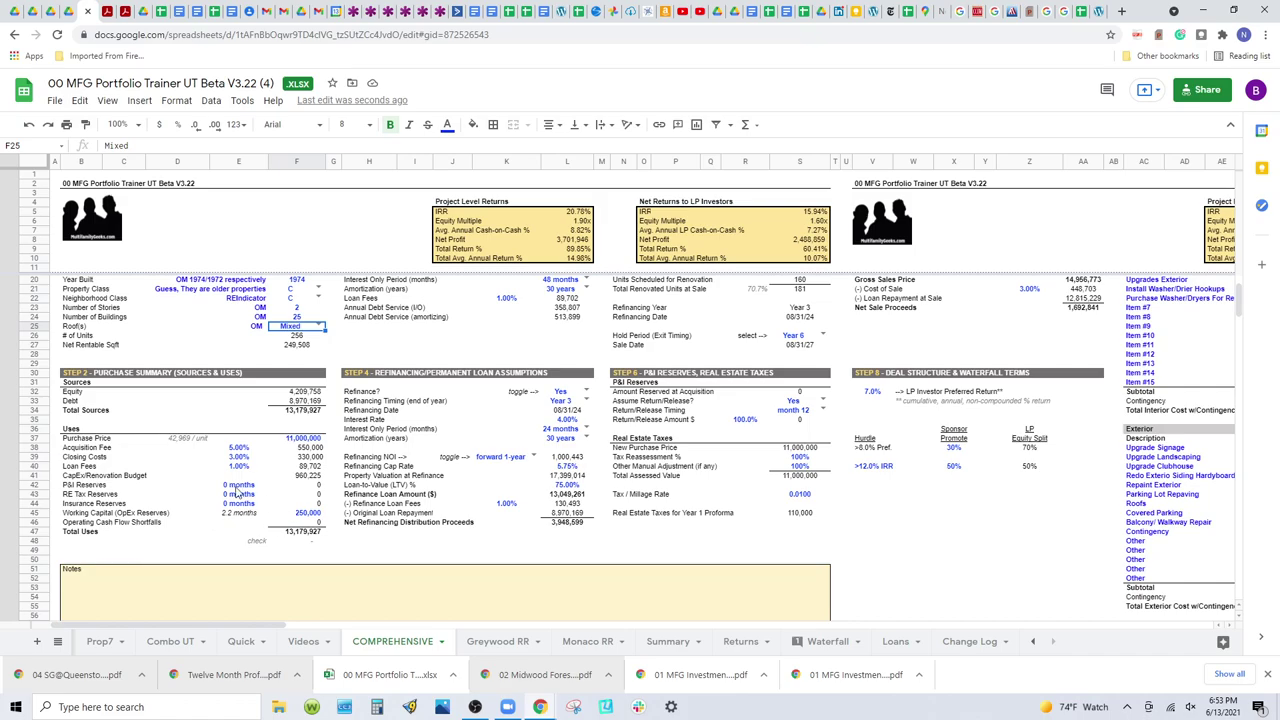
pyautogui.click(305, 514)
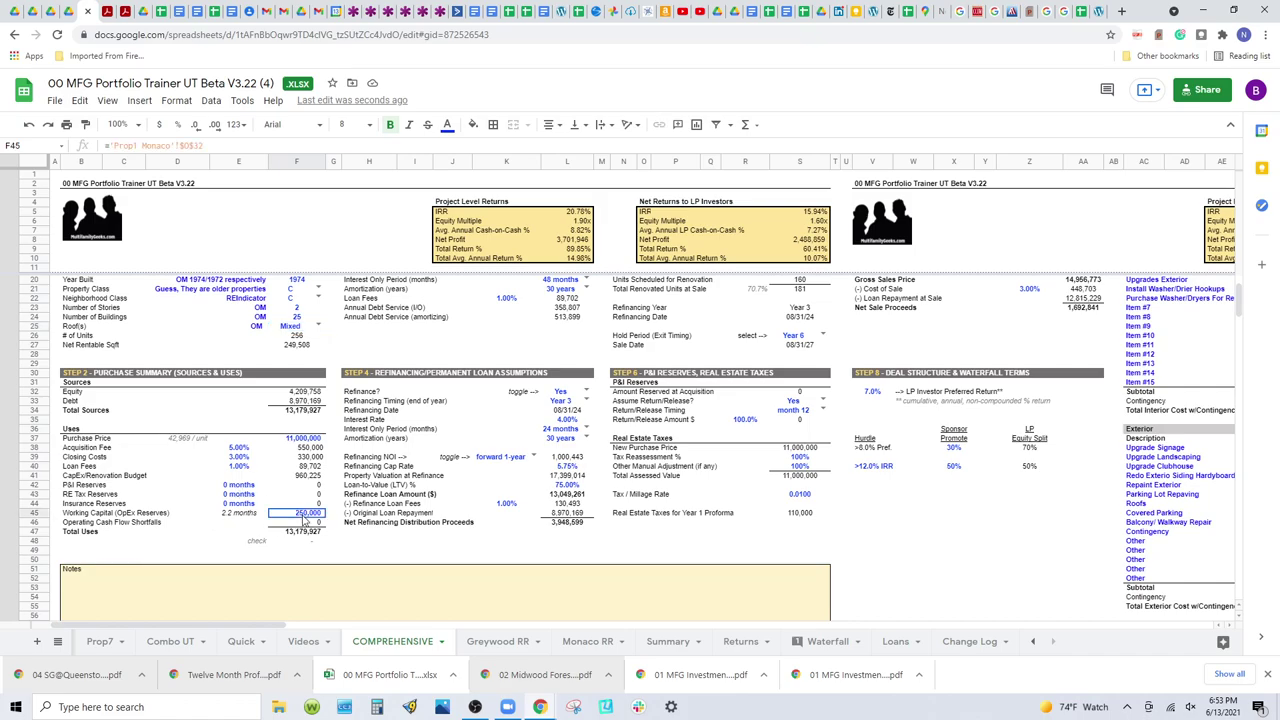
pyautogui.write('0')
pyautogui.press('Return')
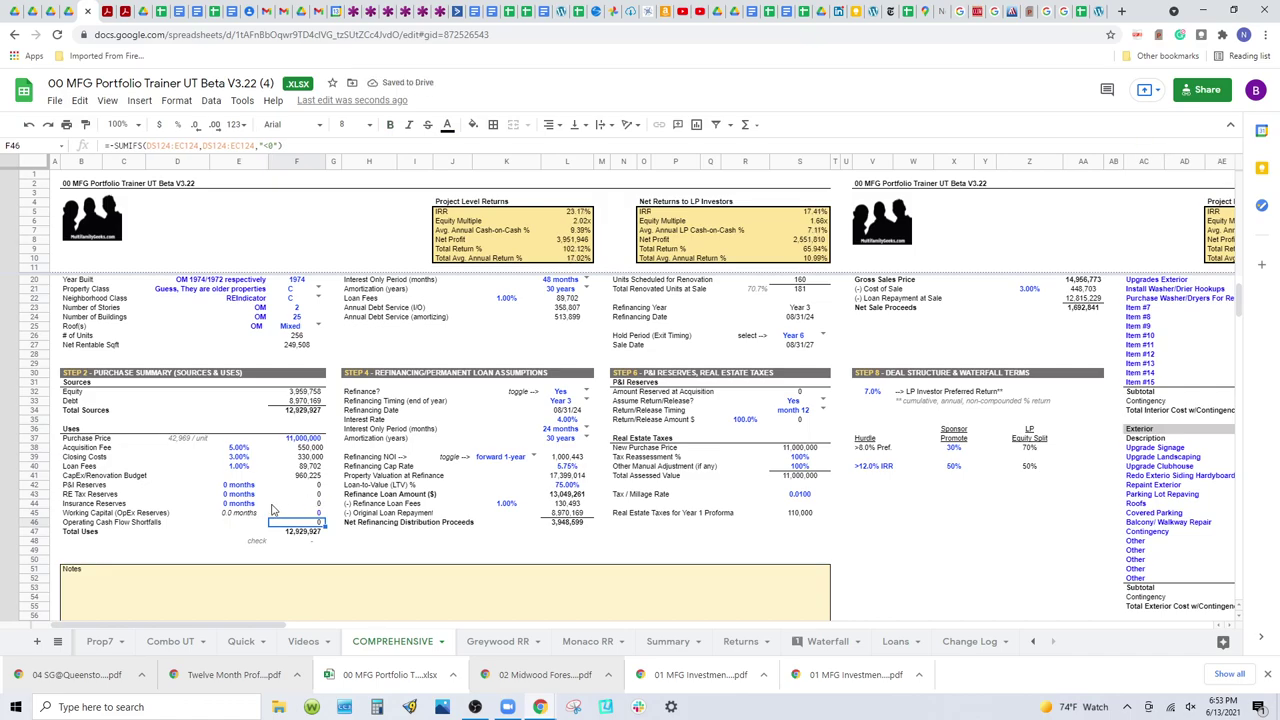
# Step: Set the purchase price in the purchase summary to 11,500,000
pyautogui.scroll(1, 272, 510)
pyautogui.click(297, 467)
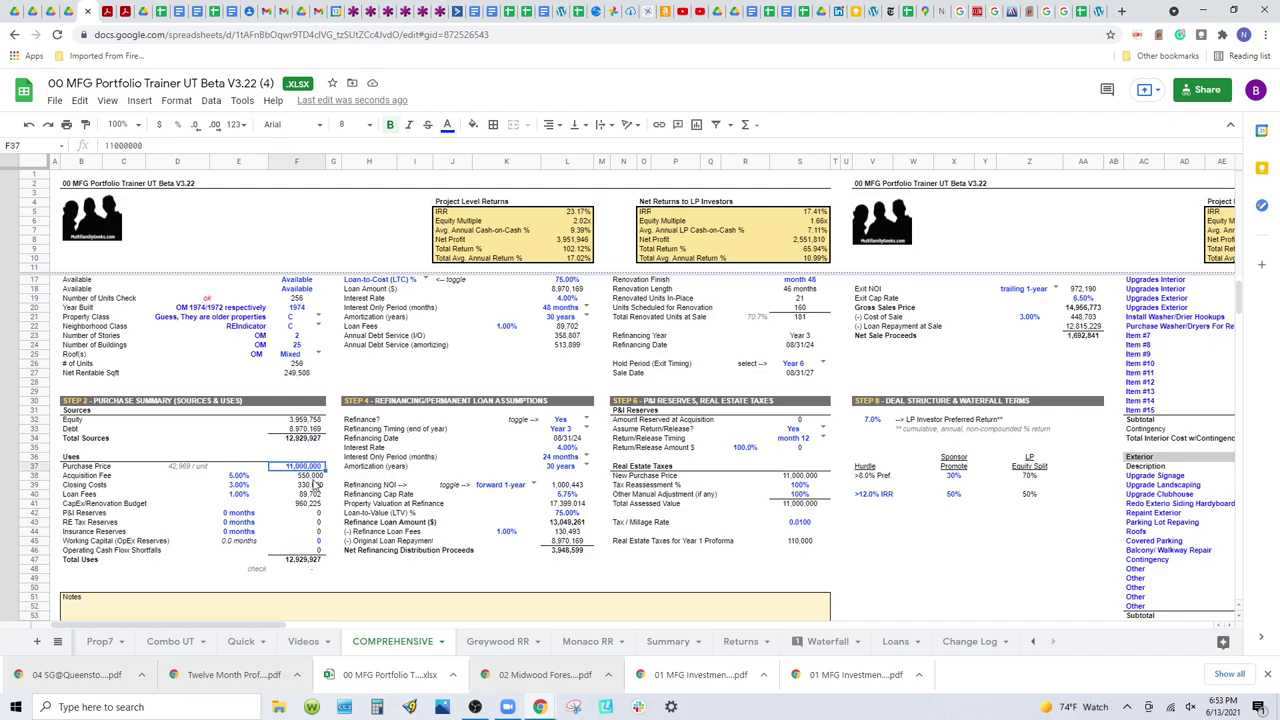
pyautogui.write('11500000')
pyautogui.press('Return')
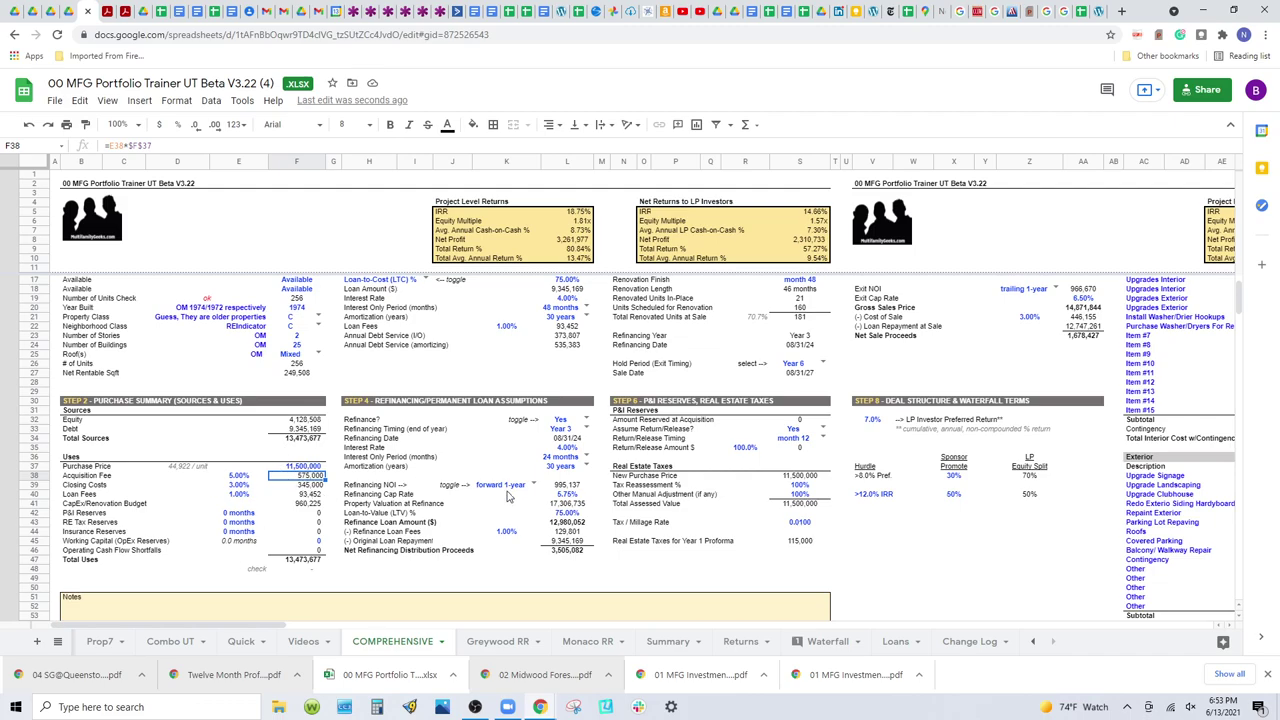
# Step: Switch the acquisition loan sizing basis in Step 3 to Loan-to-Value (LTV) %
pyautogui.scroll(1, 507, 496)
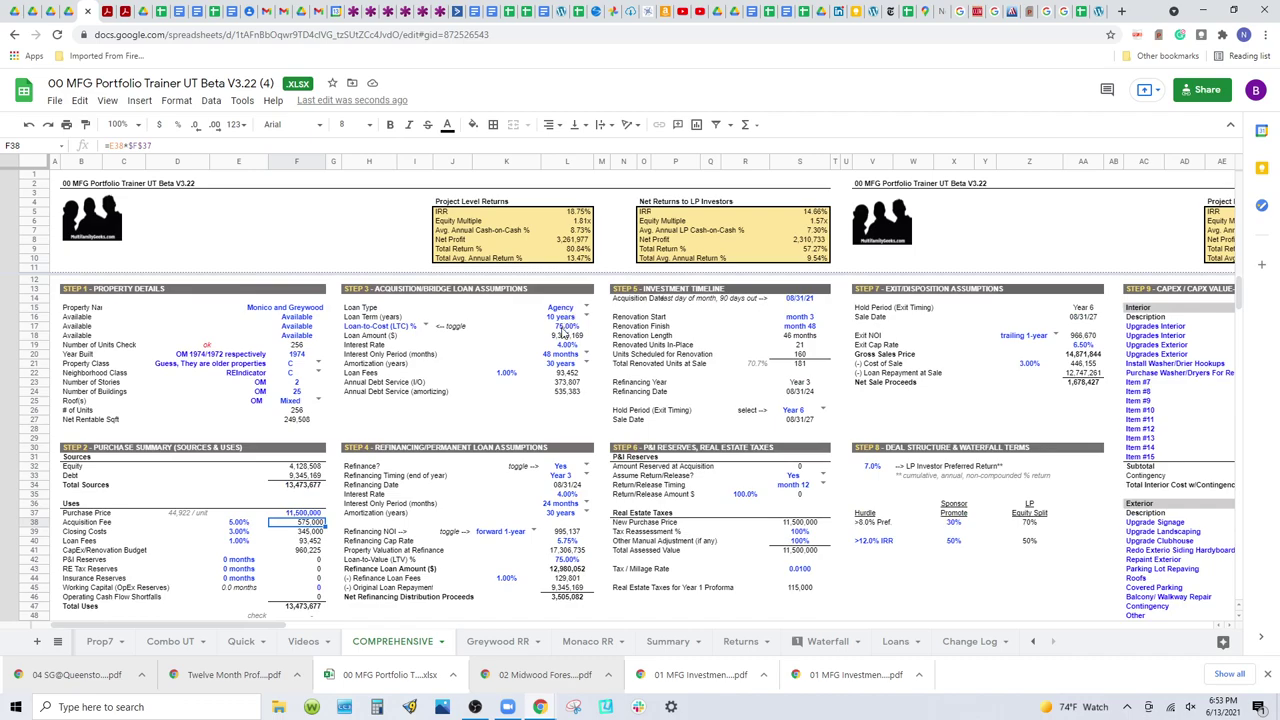
pyautogui.click(426, 326)
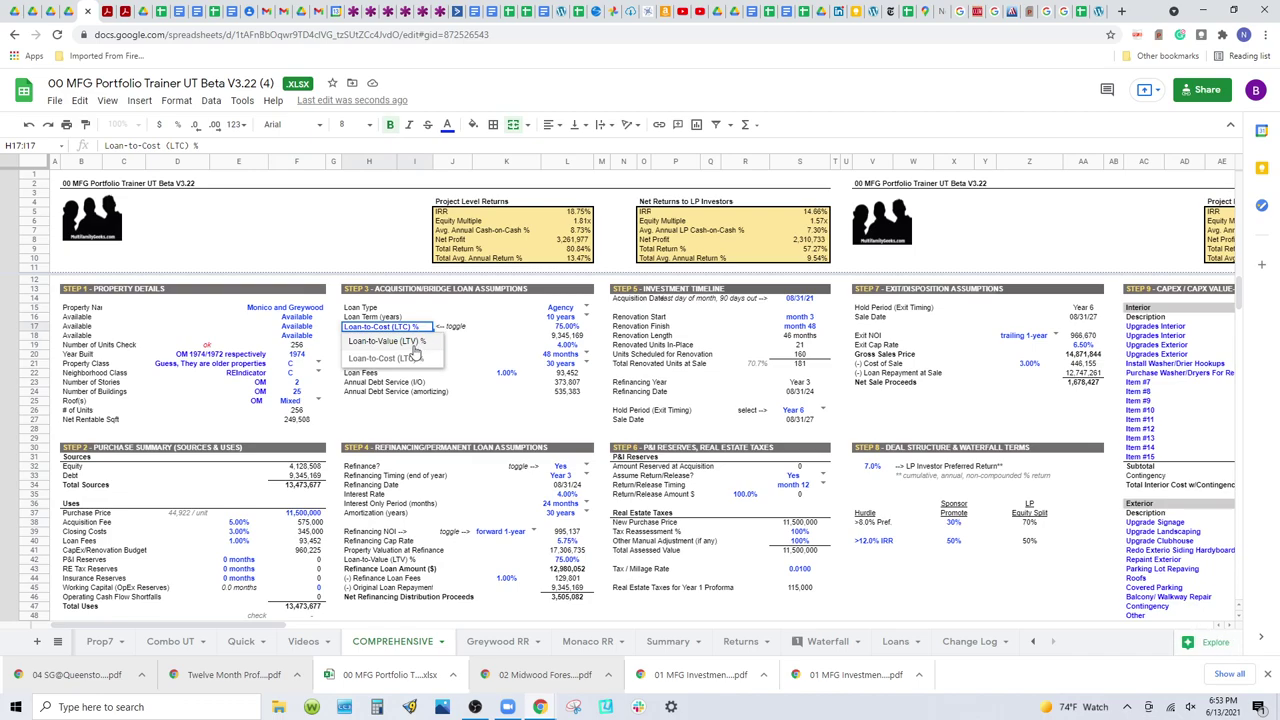
pyautogui.click(400, 342)
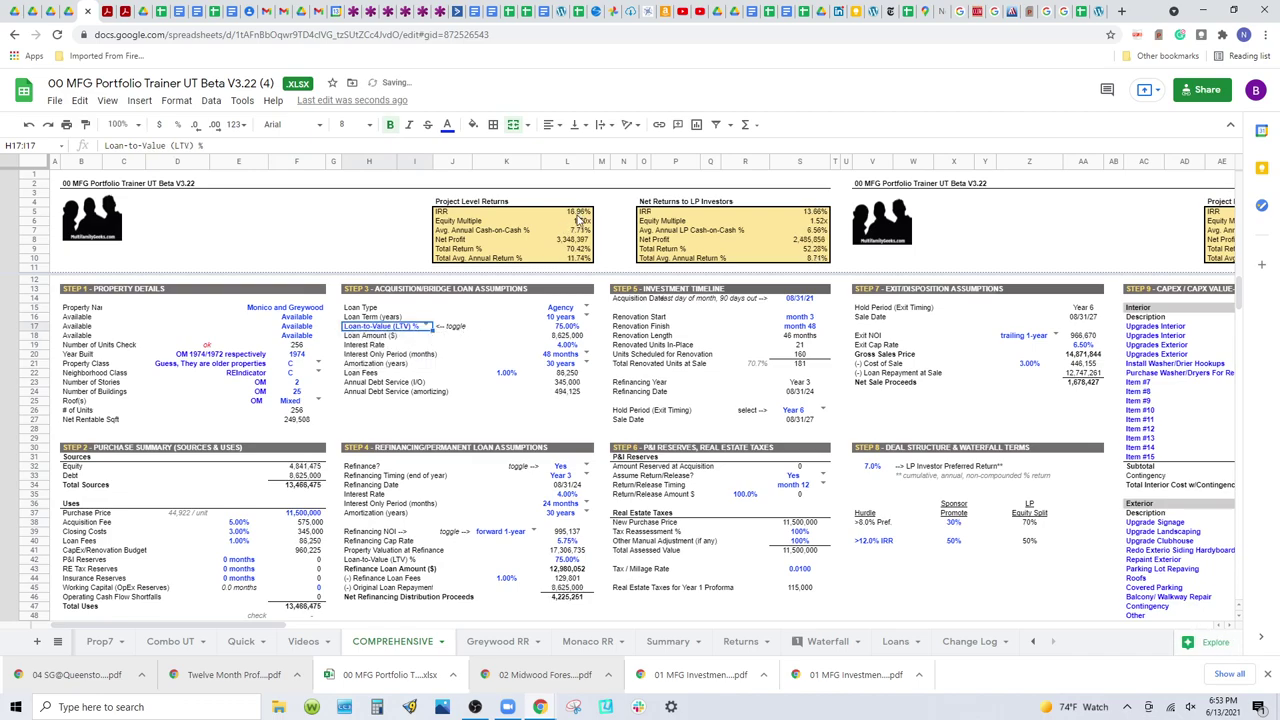
pyautogui.click(427, 326)
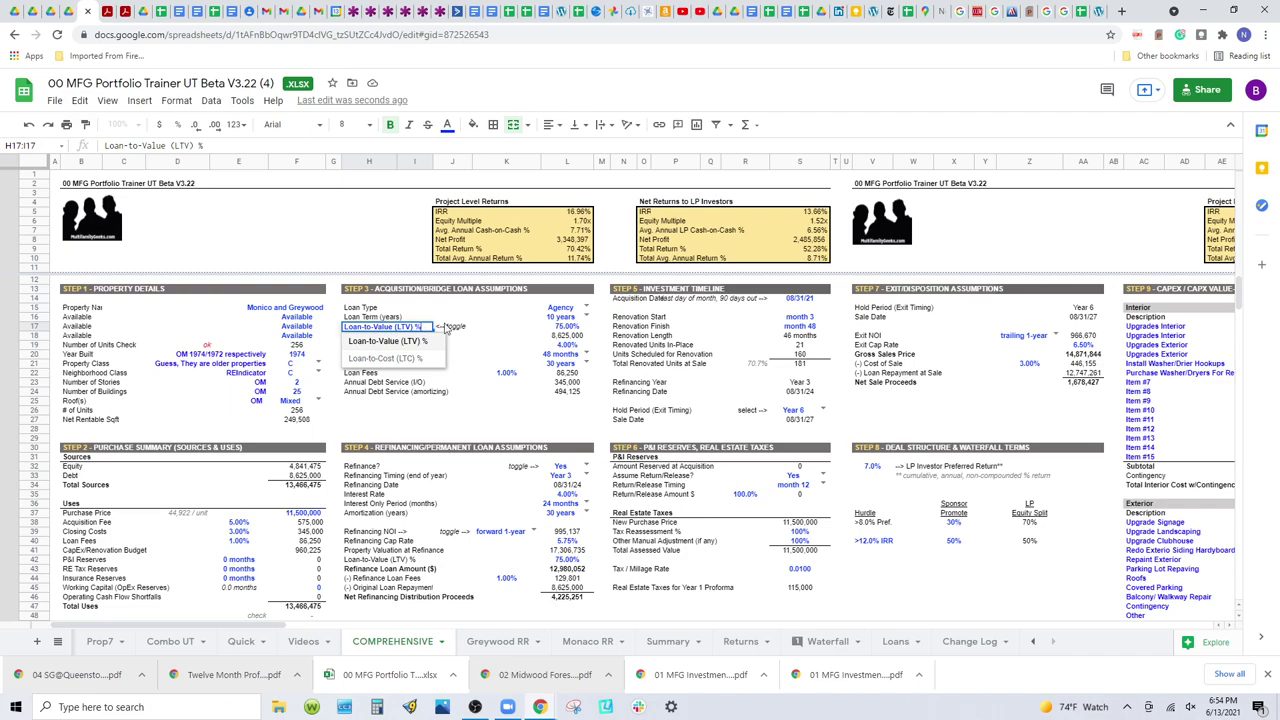
pyautogui.click(473, 330)
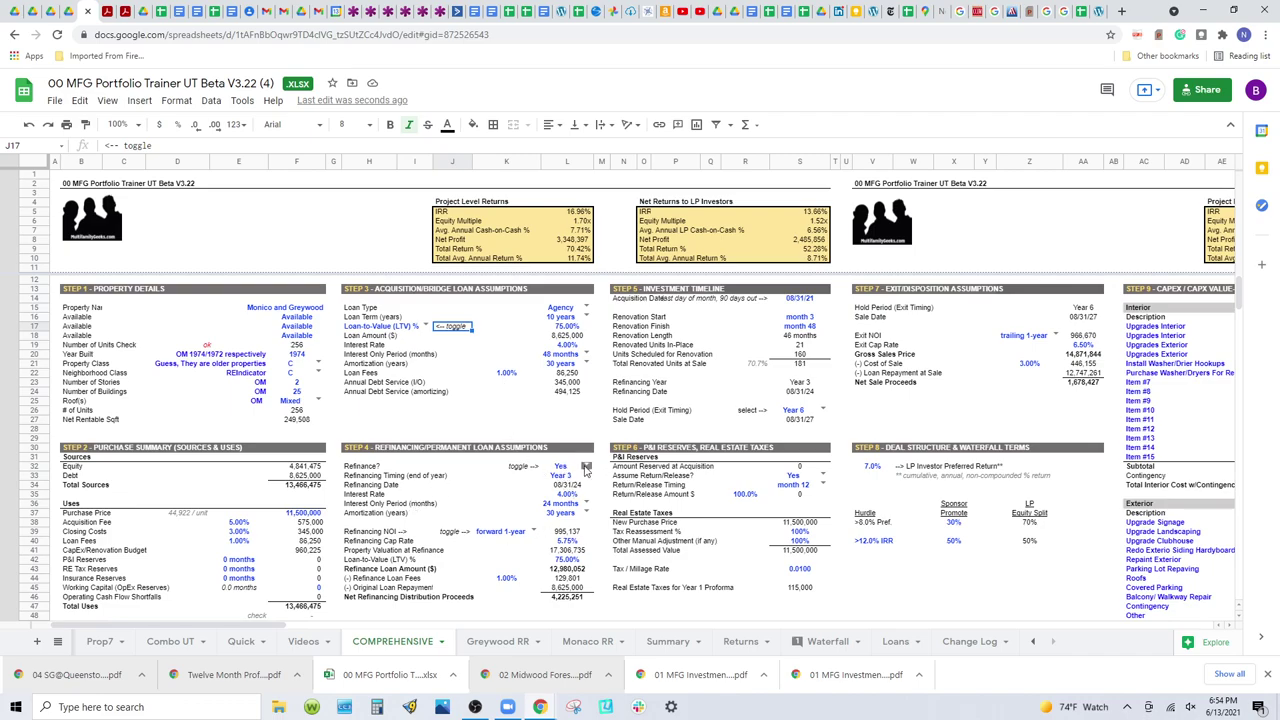
# Step: Test the deal without refinancing by setting Refinance? to No, restore it to Yes, and check the refinancing cap rate
pyautogui.click(587, 469)
pyautogui.click(568, 490)
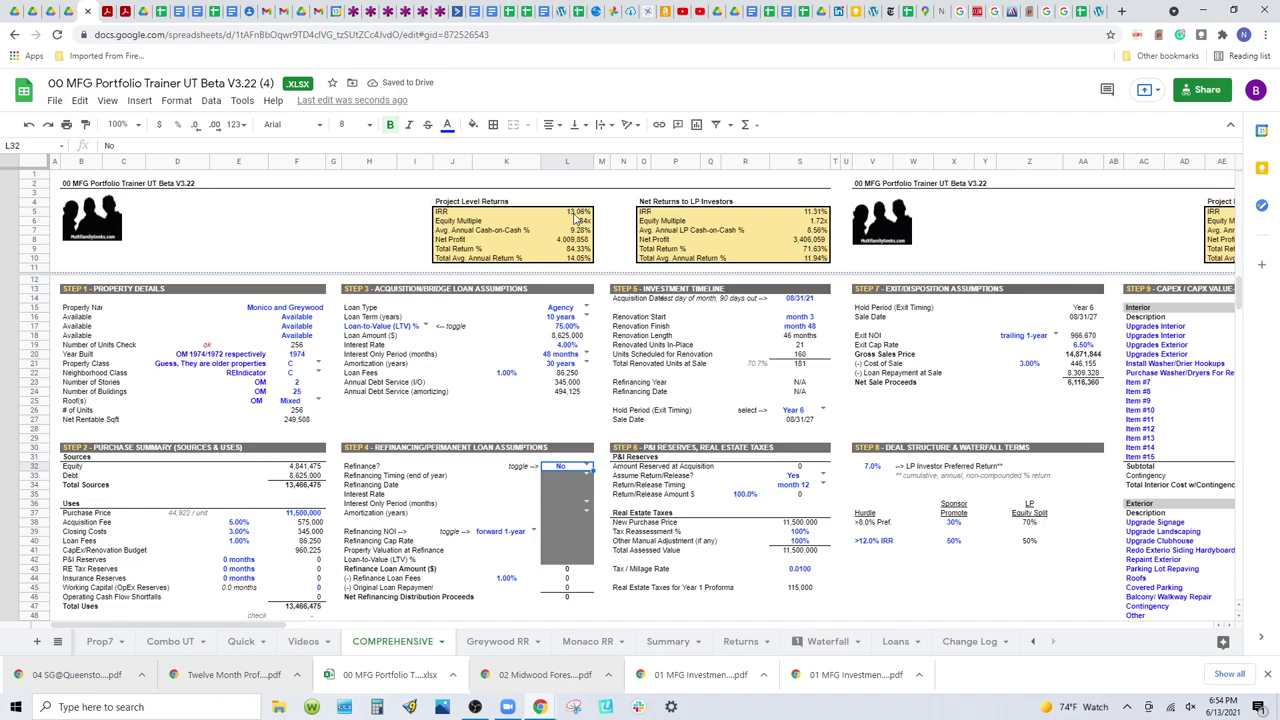
pyautogui.click(588, 467)
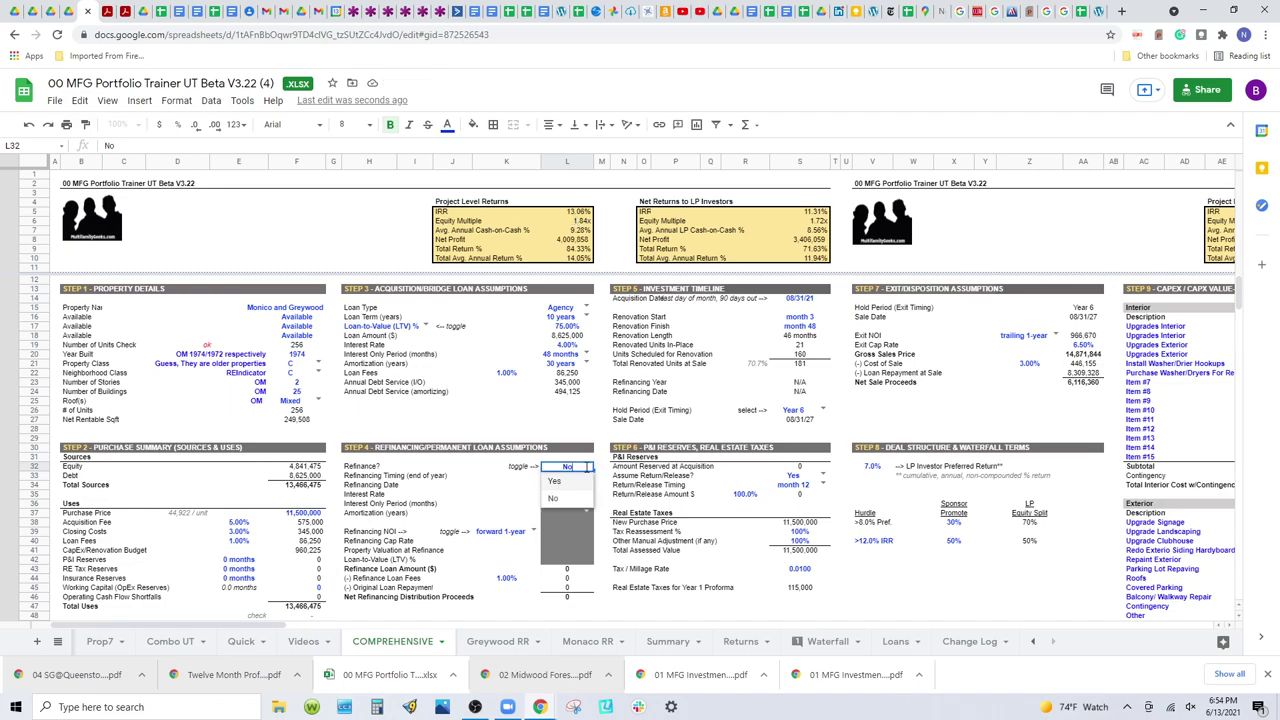
pyautogui.click(574, 481)
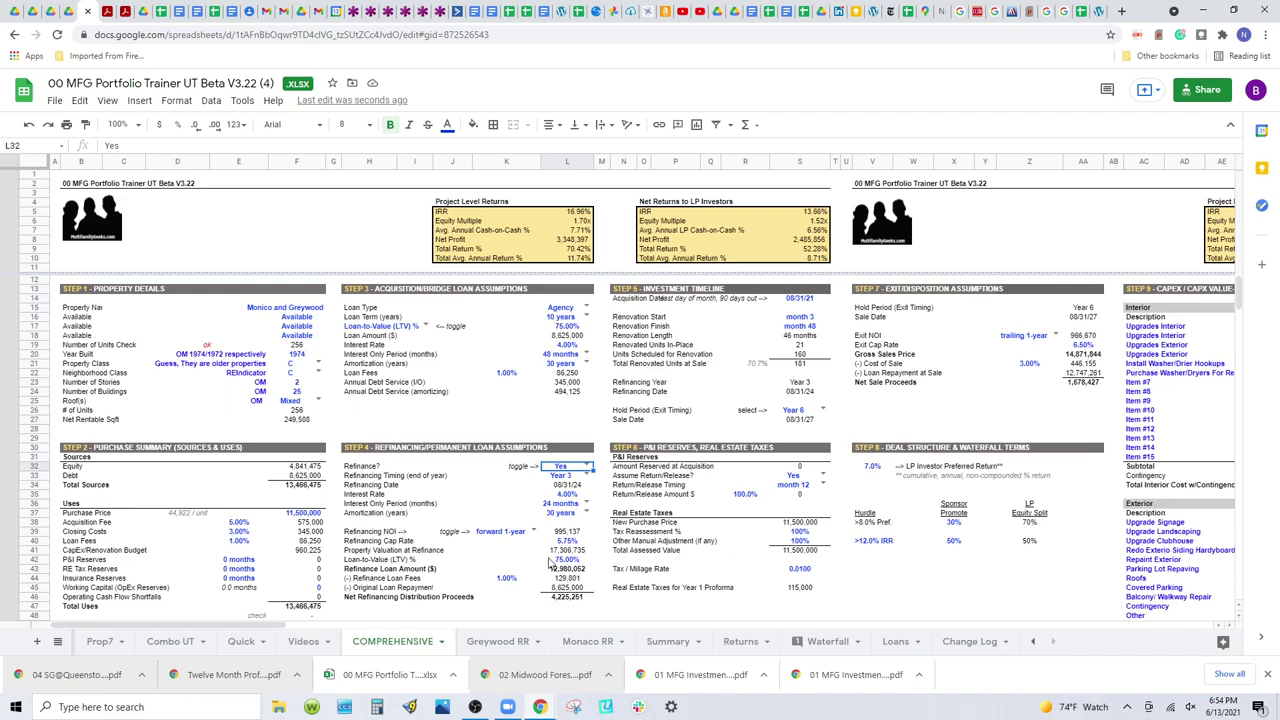
pyautogui.click(568, 543)
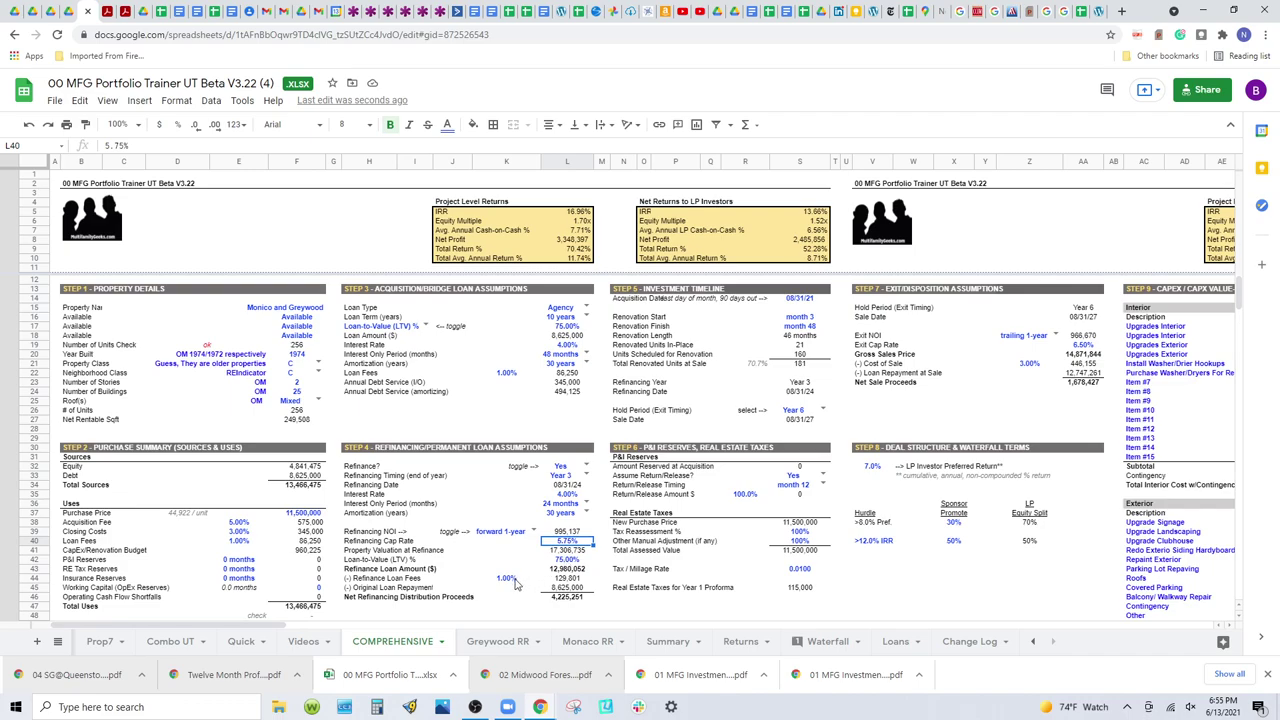
# Step: Compare project returns by alternating the acquisition loan basis between Loan-to-Cost and Loan-to-Value, ending on Loan-to-Value (LTV) %
pyautogui.click(425, 327)
pyautogui.click(419, 359)
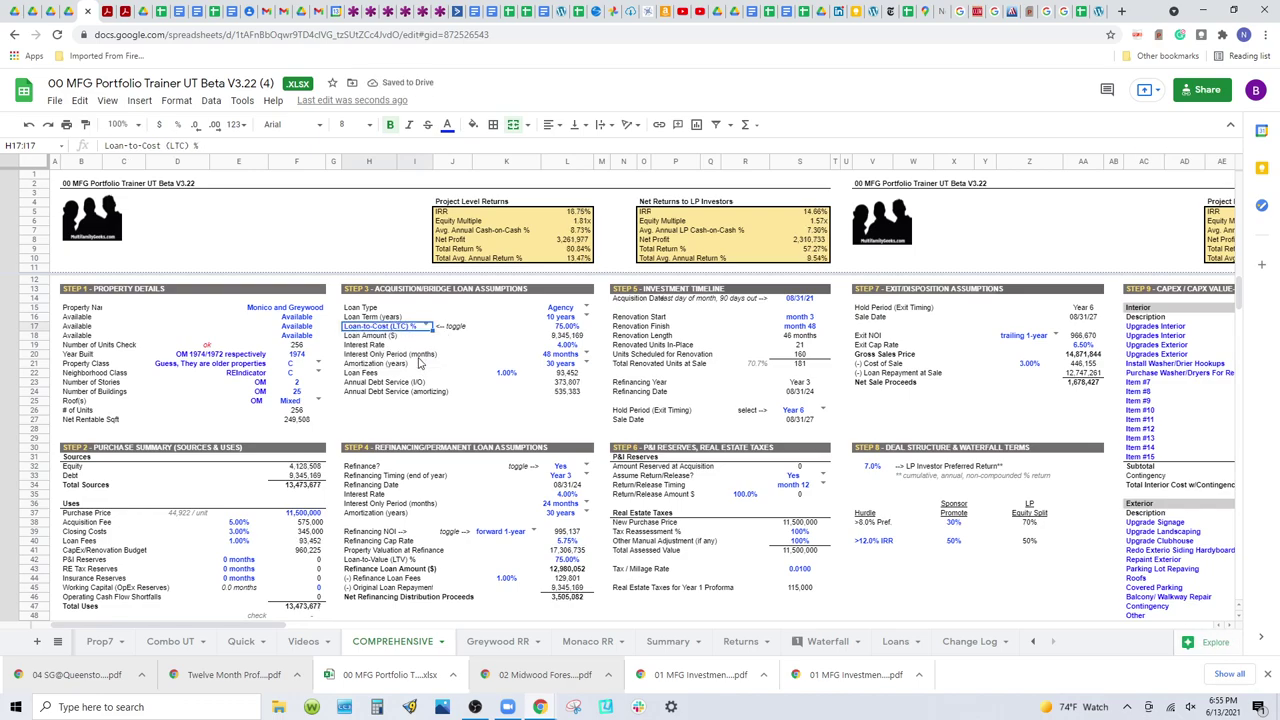
pyautogui.click(425, 327)
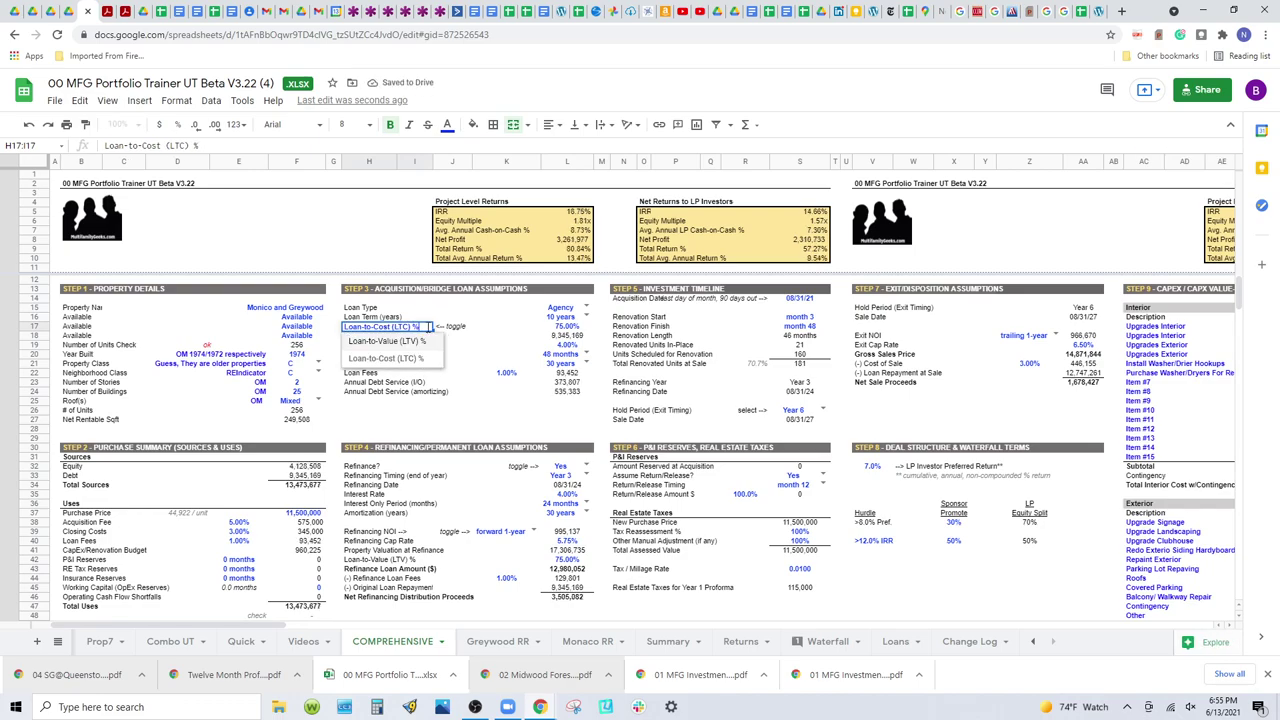
pyautogui.click(421, 344)
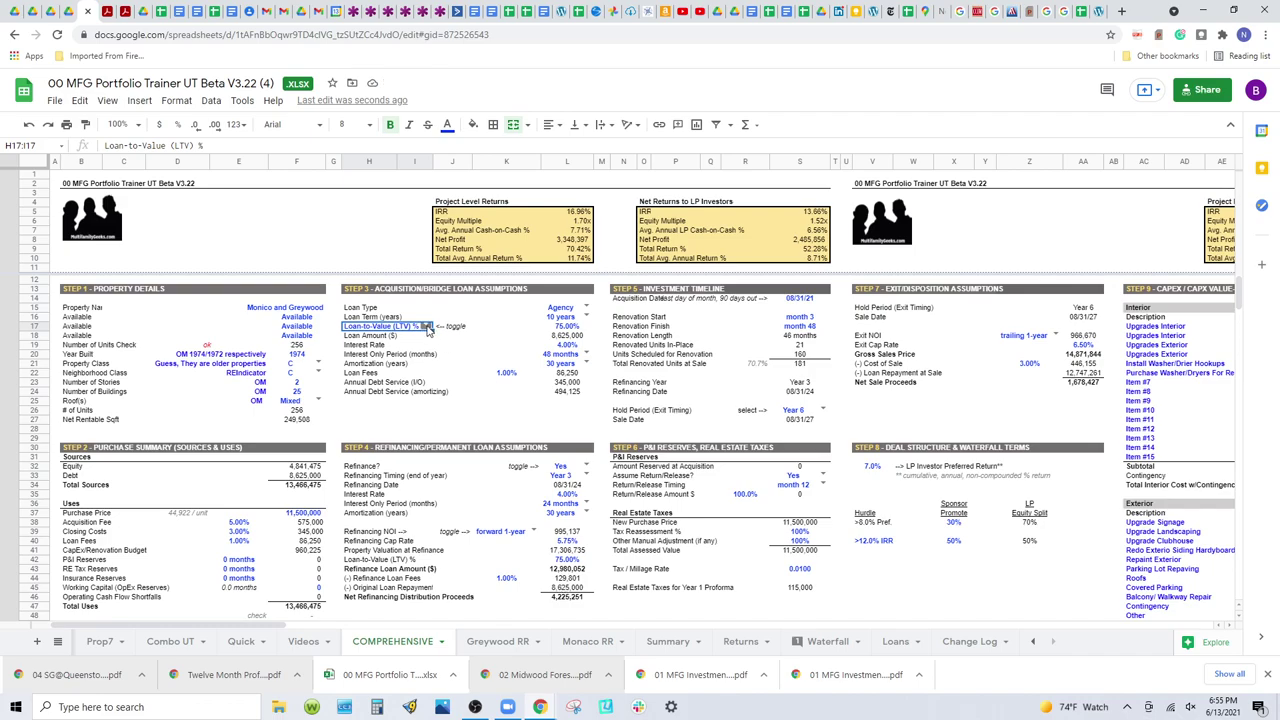
pyautogui.click(427, 328)
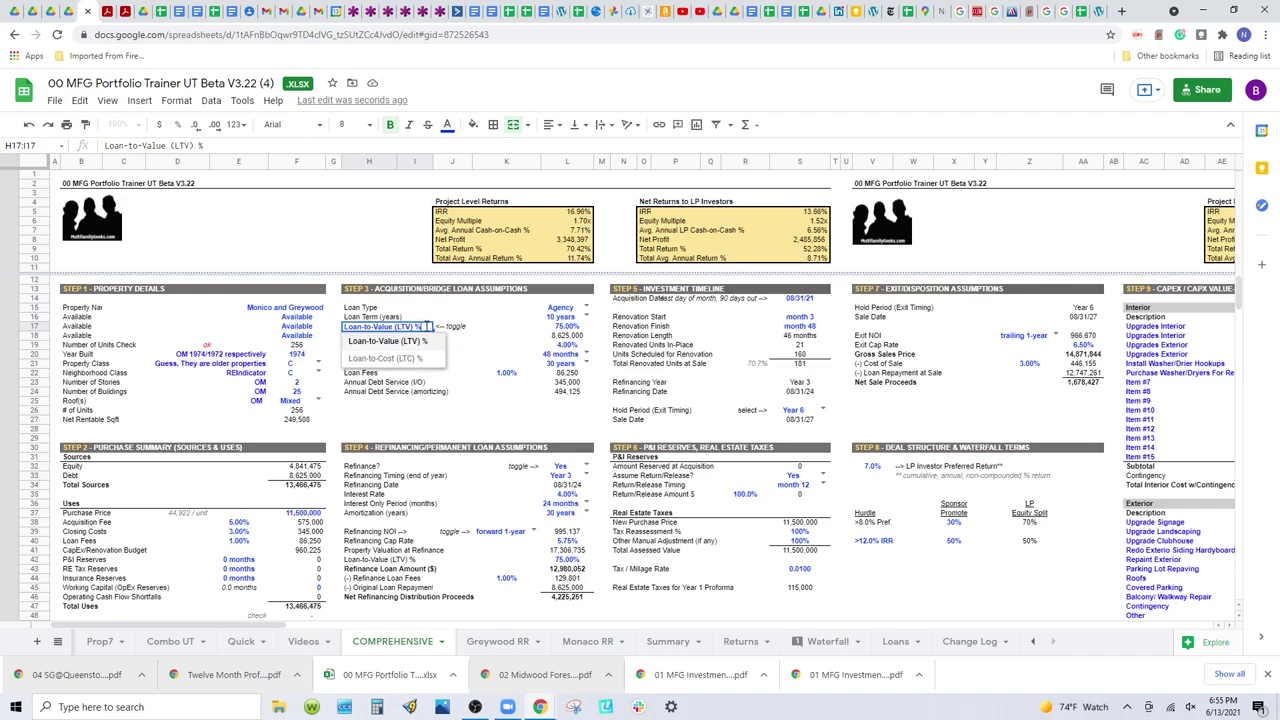
pyautogui.click(424, 362)
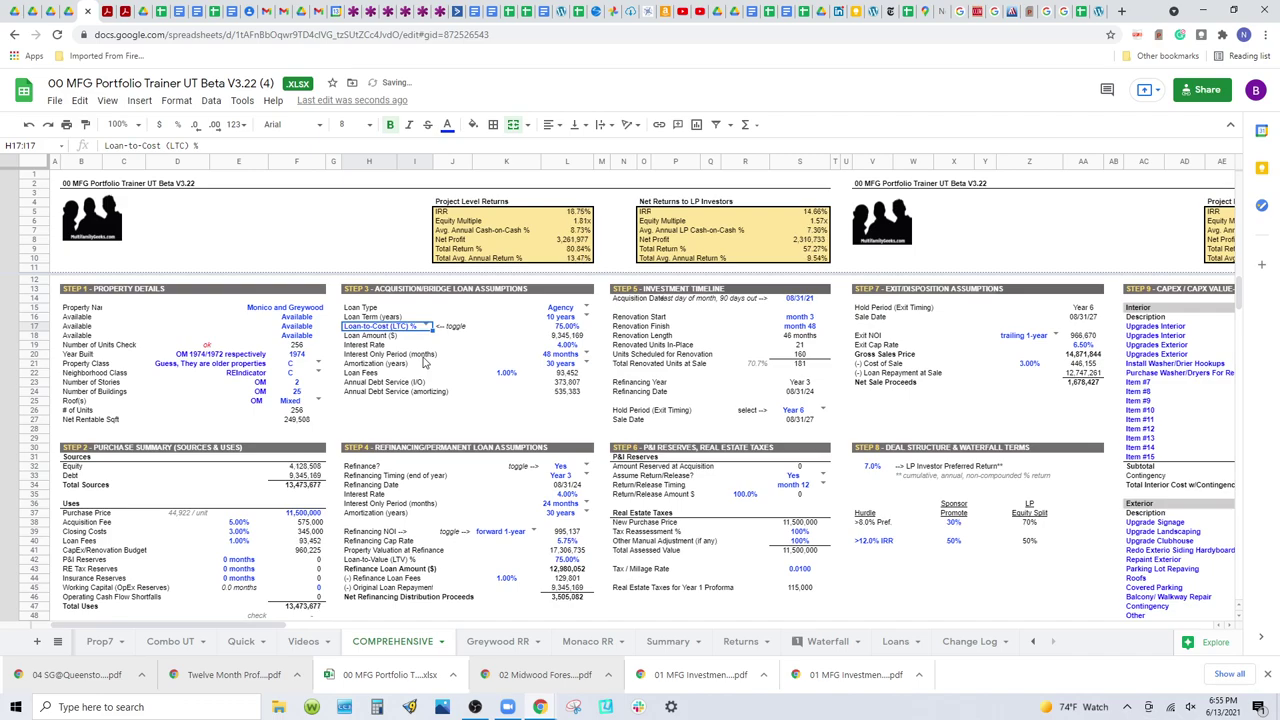
pyautogui.click(427, 330)
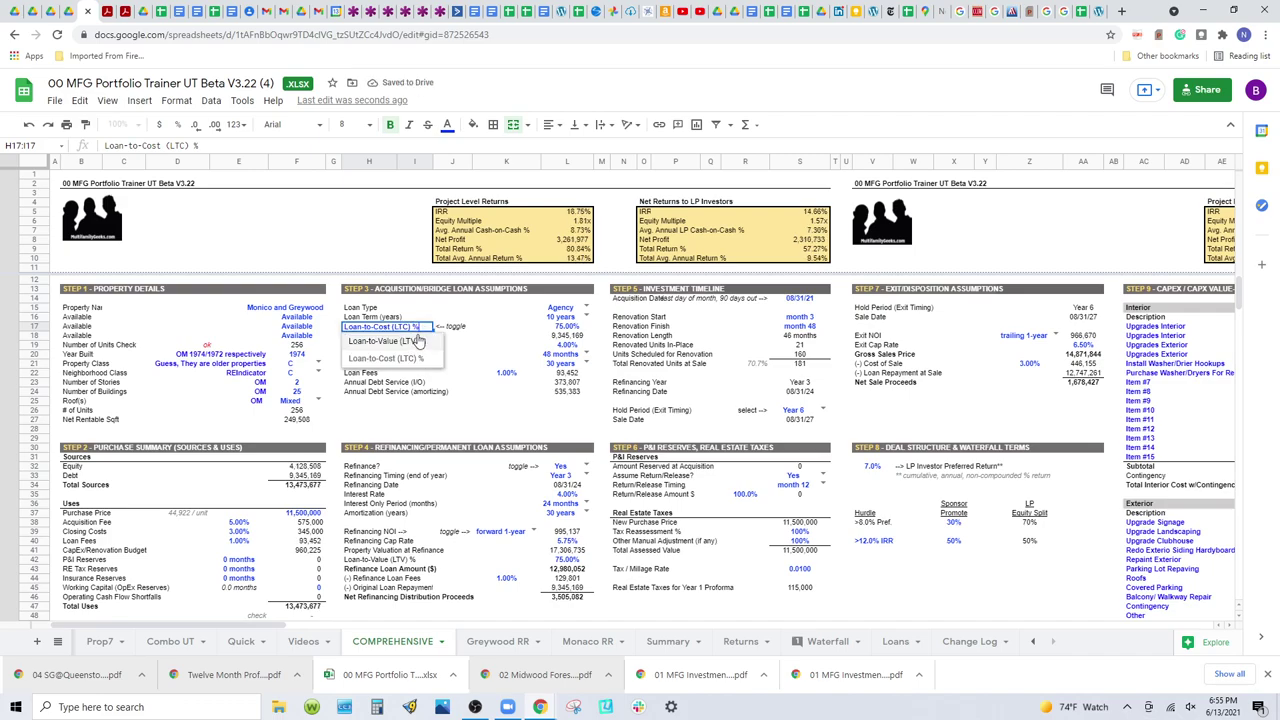
pyautogui.click(415, 345)
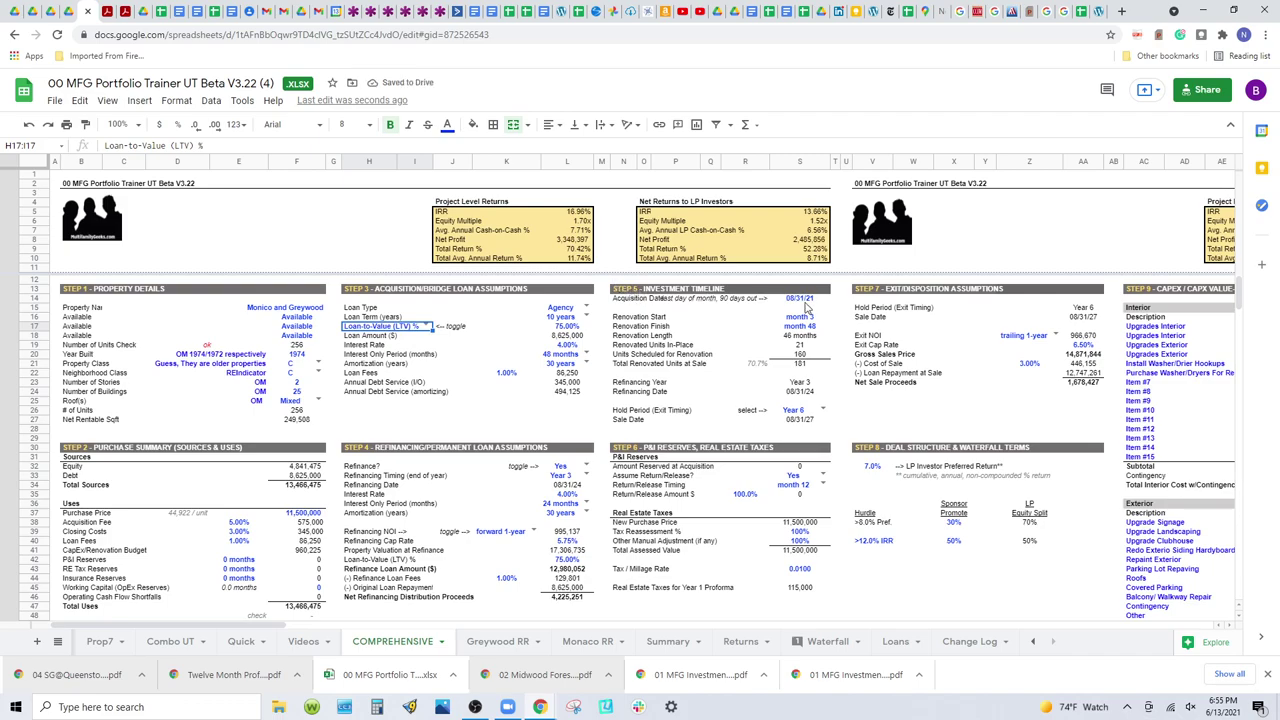
# Step: Check the acquisition date, then try a hold period of Year 5 and set it back to Year 6
pyautogui.click(803, 299)
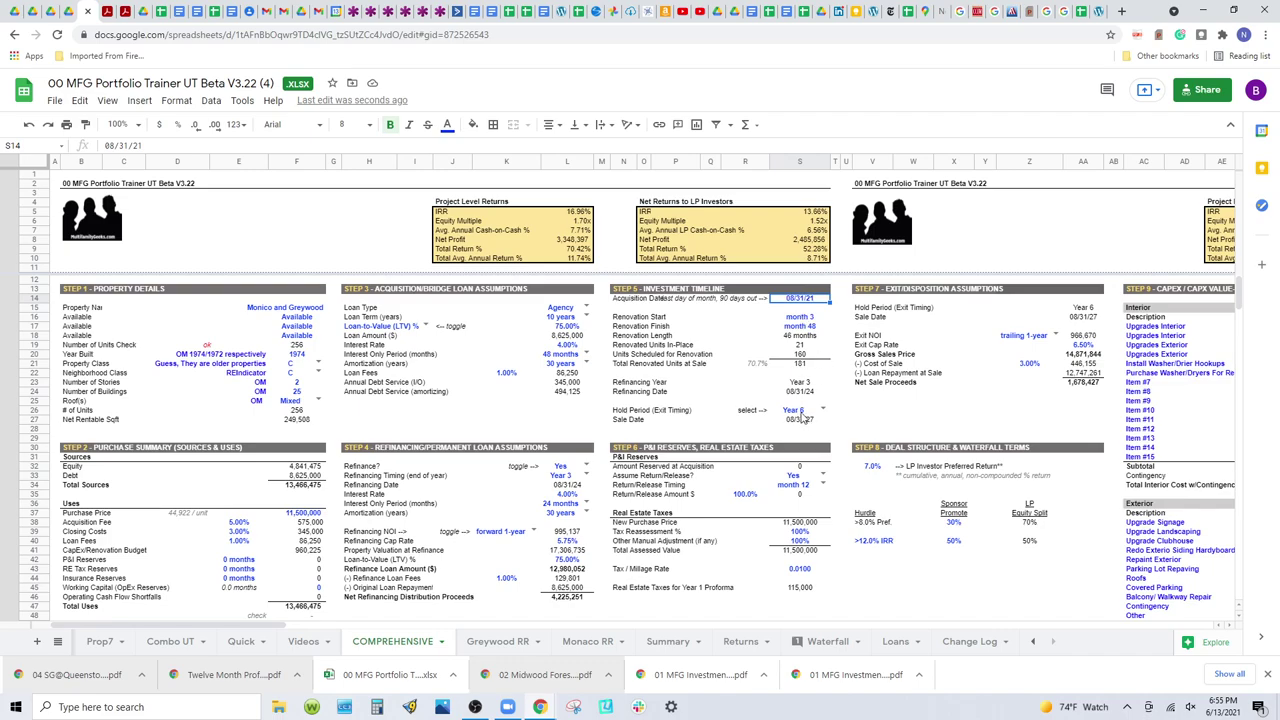
pyautogui.click(822, 410)
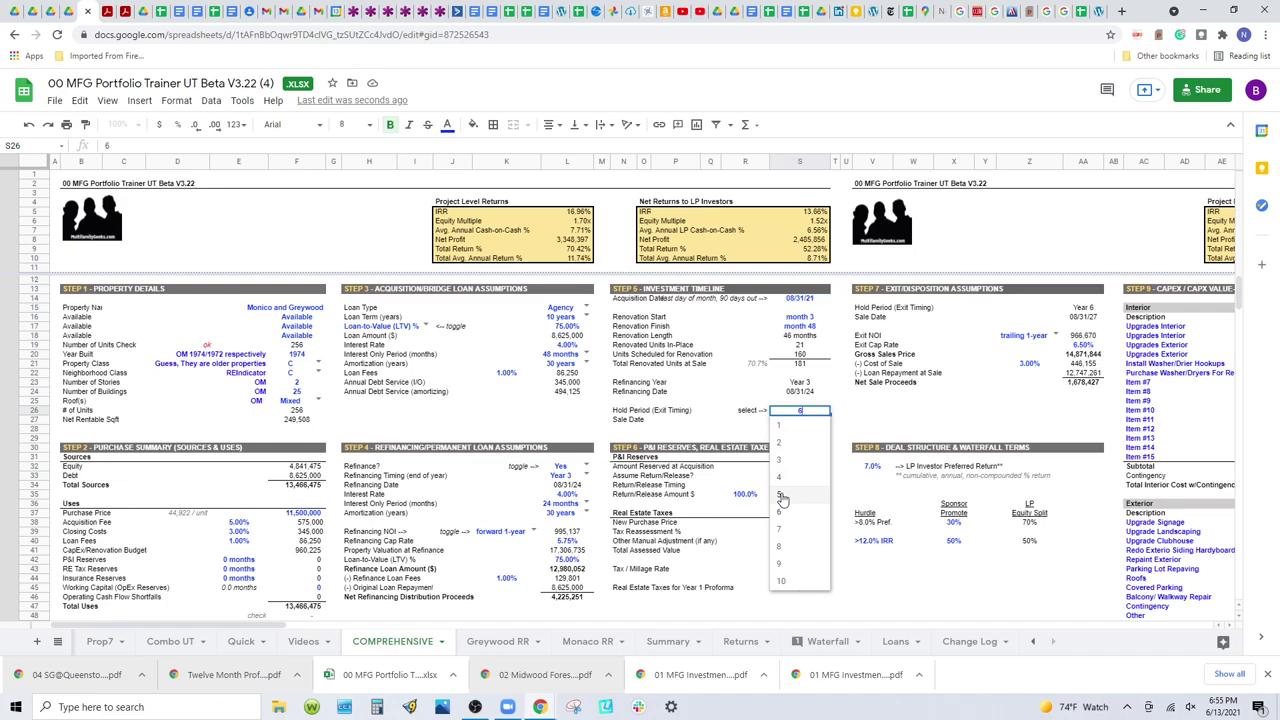
pyautogui.click(781, 496)
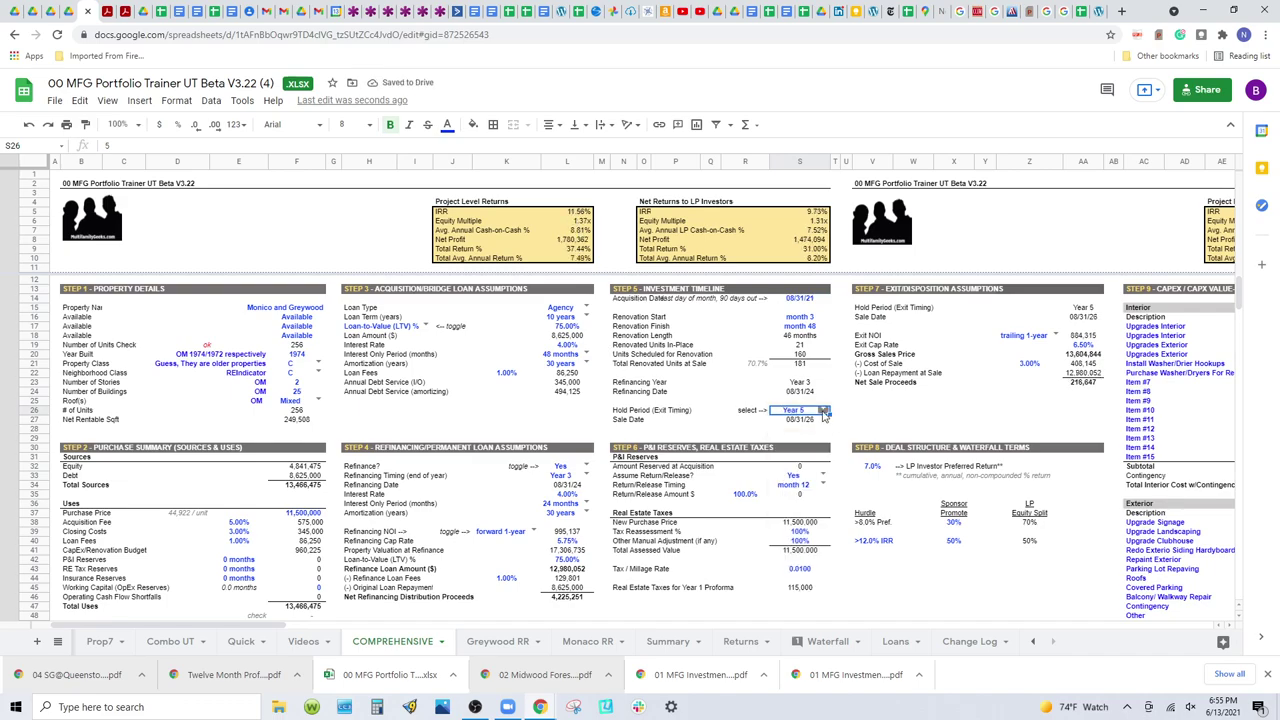
pyautogui.click(823, 411)
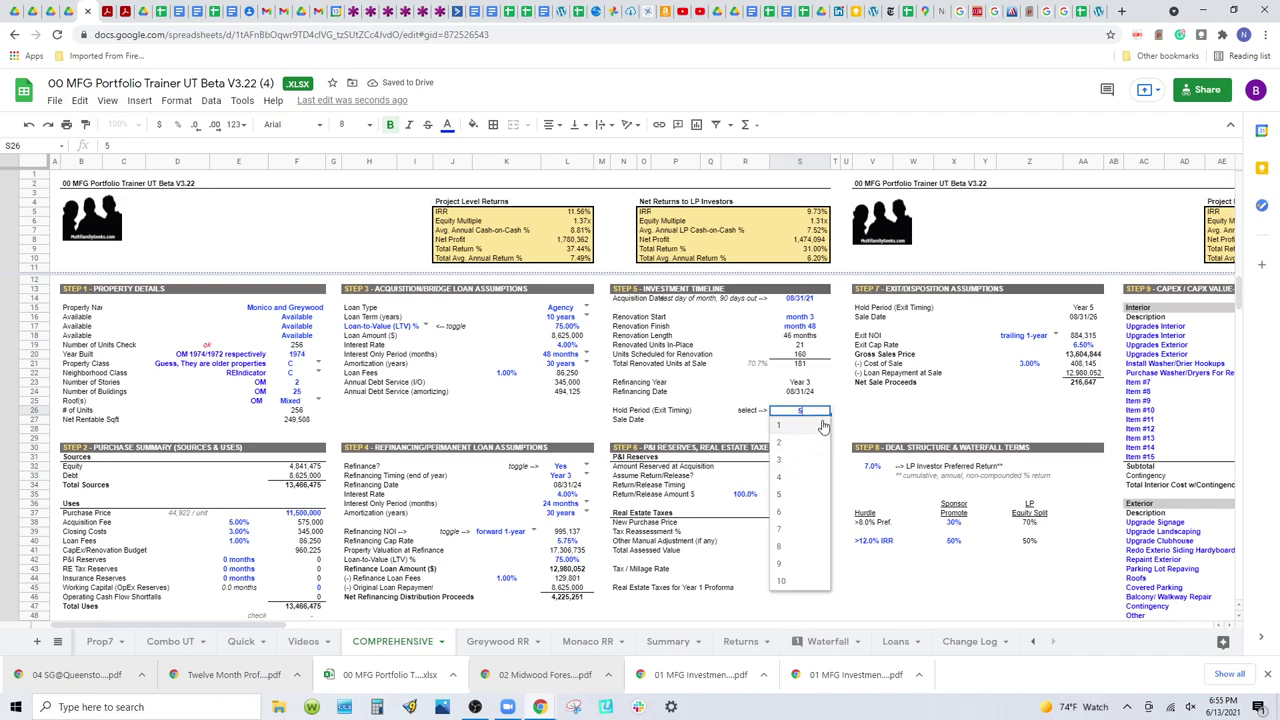
pyautogui.click(808, 512)
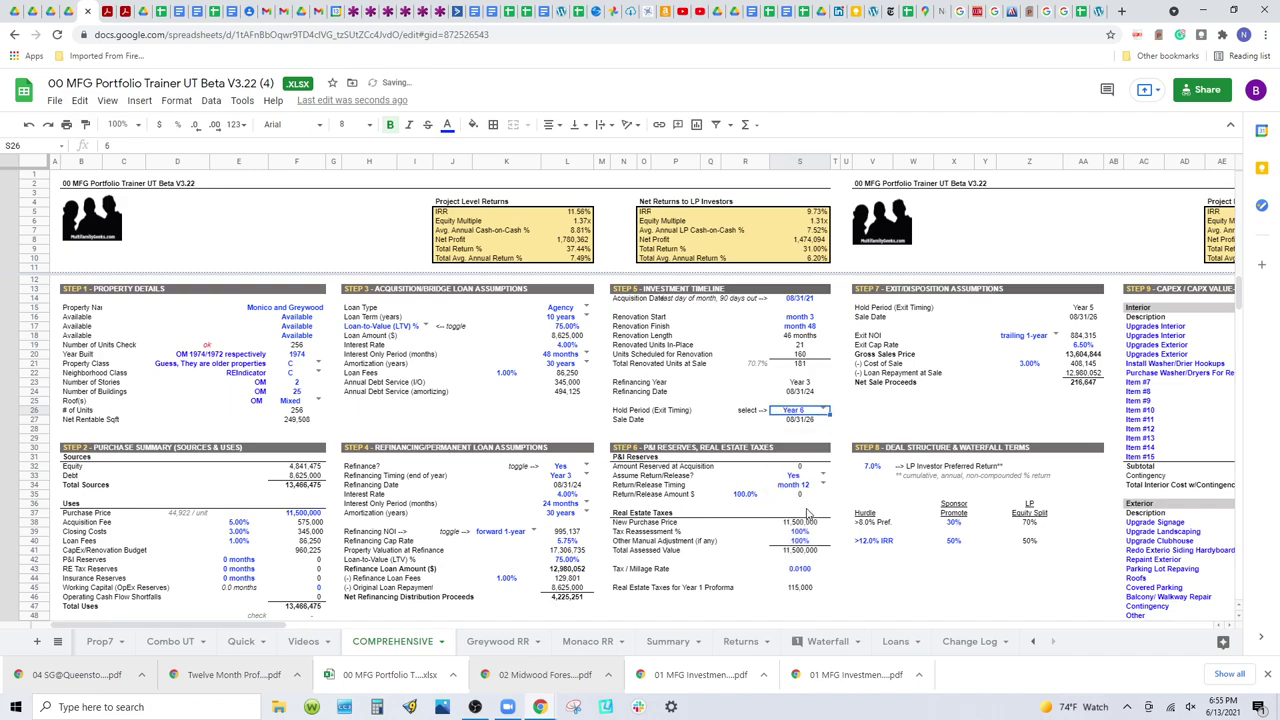
# Step: Extend the hold period in the investment timeline through Year 7 and Year 8 to Year 9, comparing the returns
pyautogui.click(823, 411)
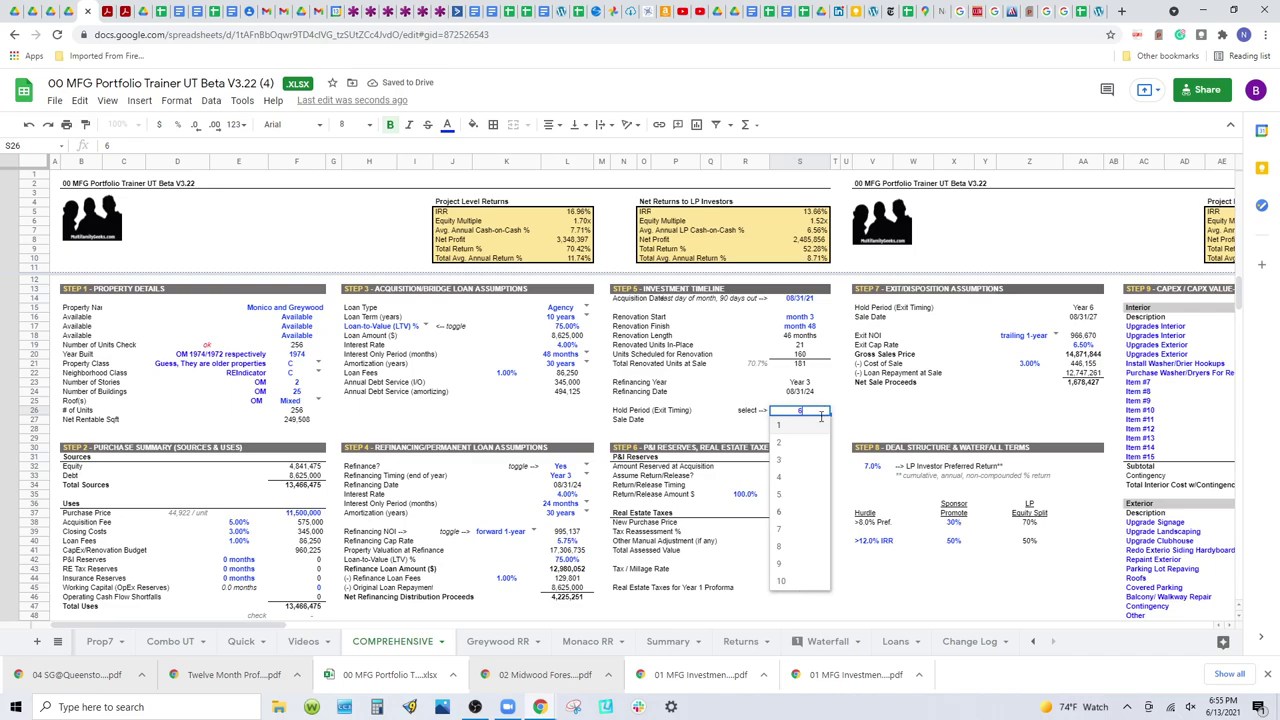
pyautogui.click(803, 531)
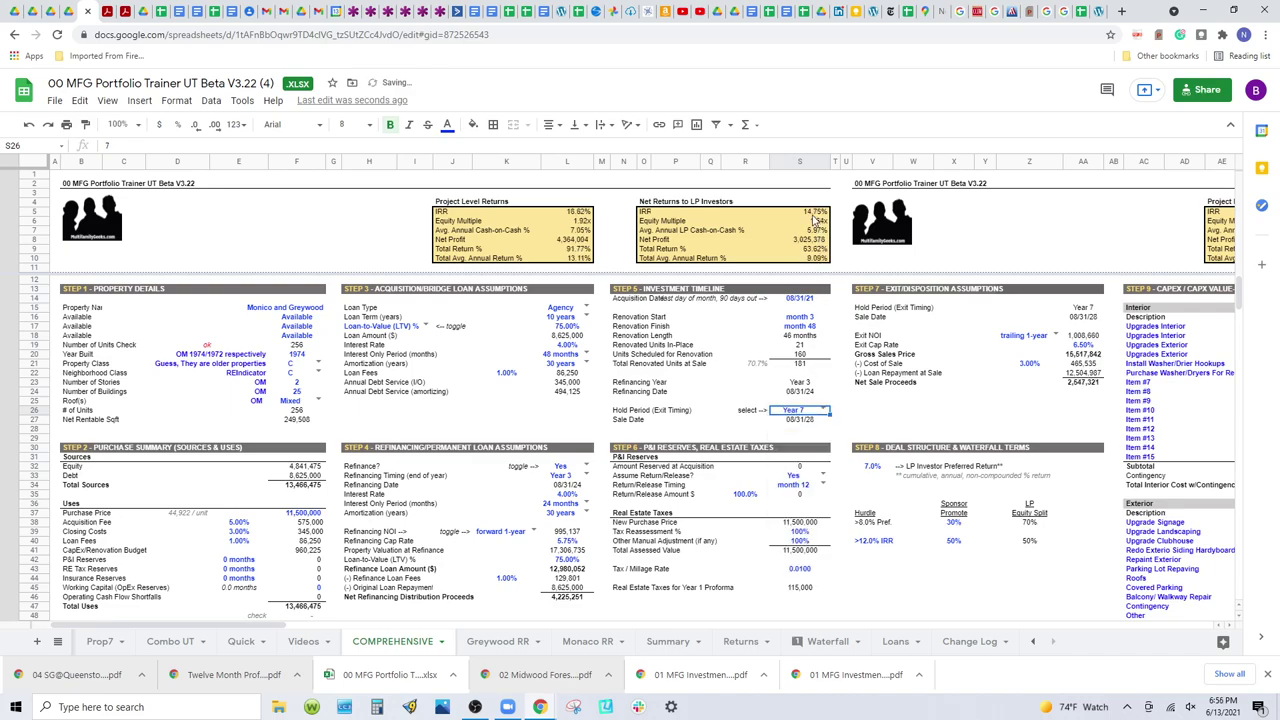
pyautogui.click(822, 412)
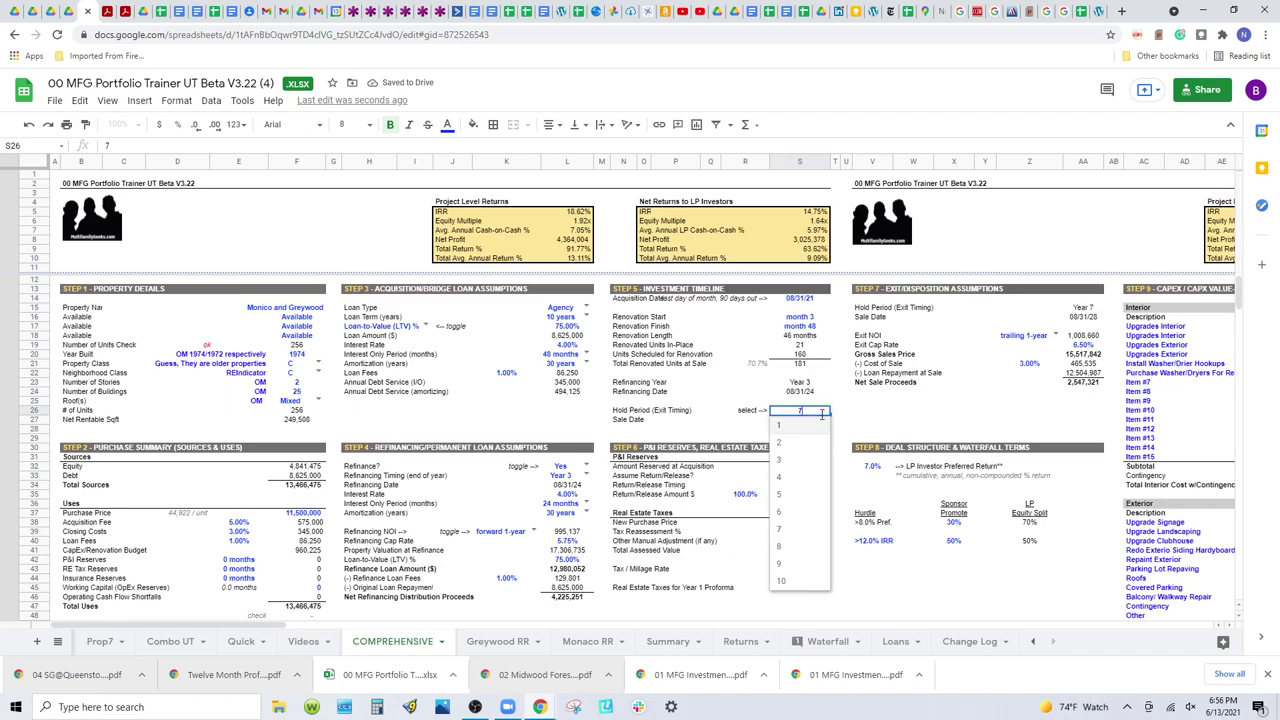
pyautogui.click(801, 546)
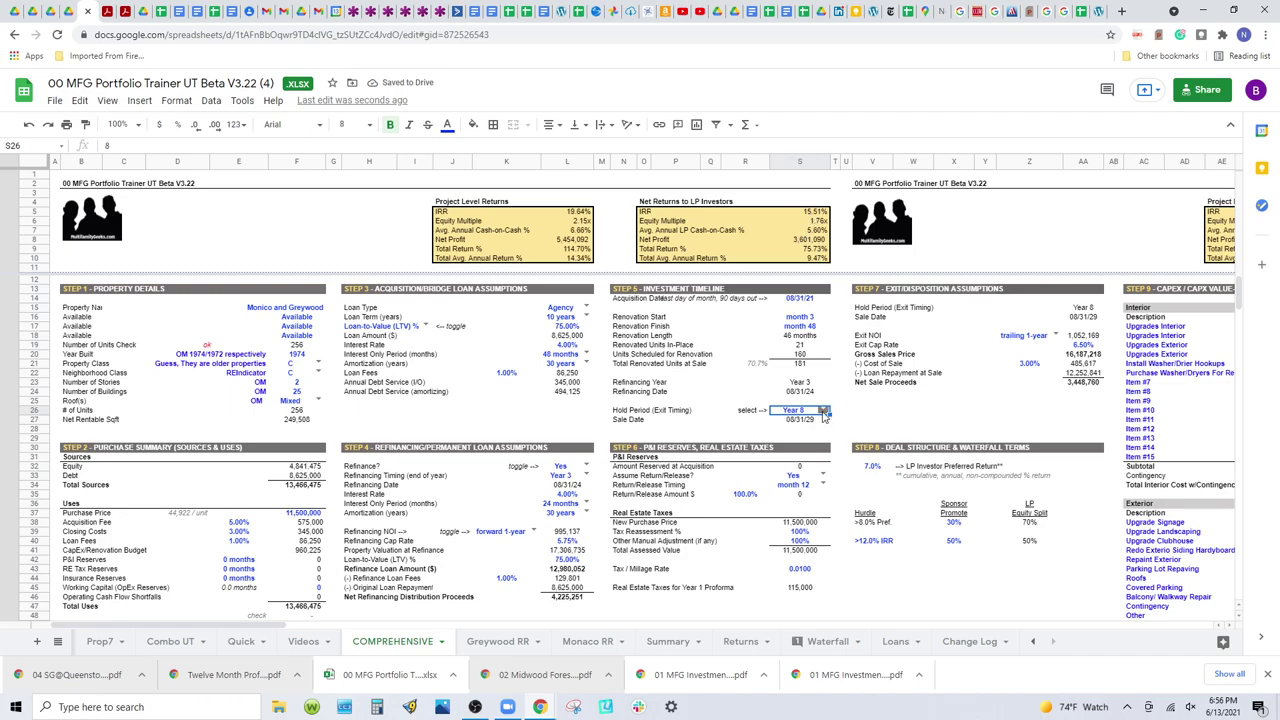
pyautogui.click(822, 410)
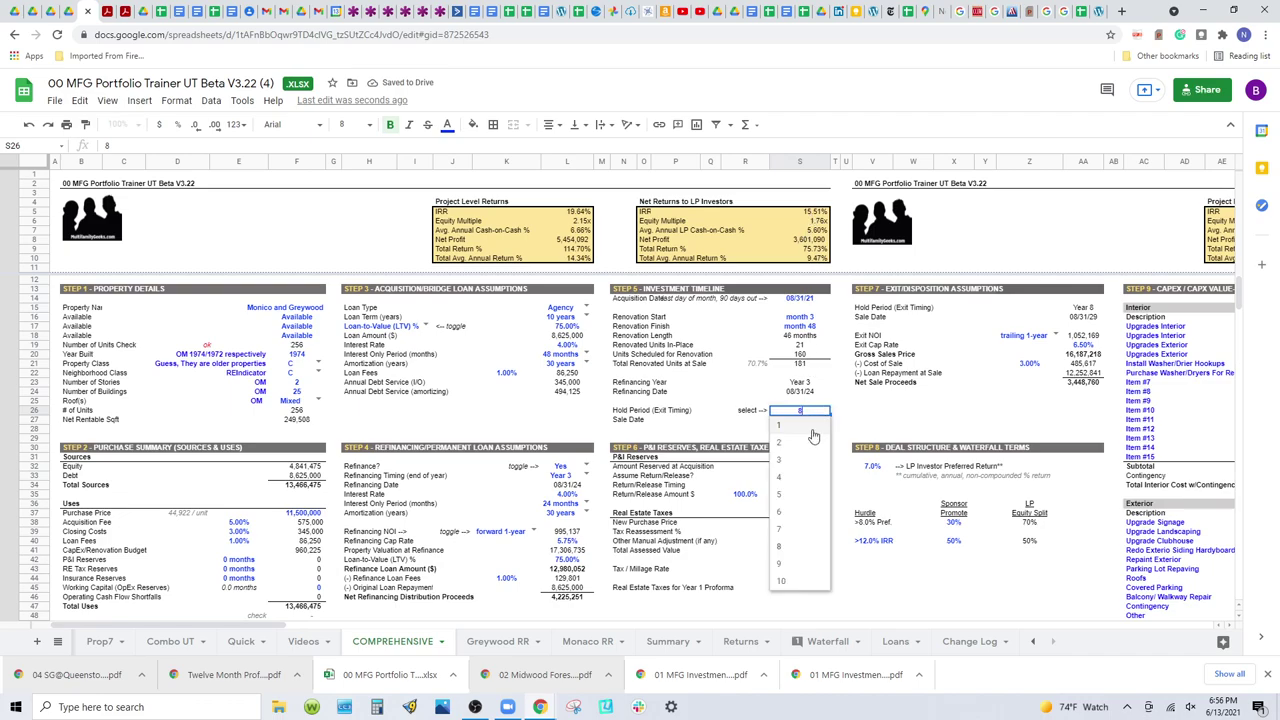
pyautogui.click(801, 568)
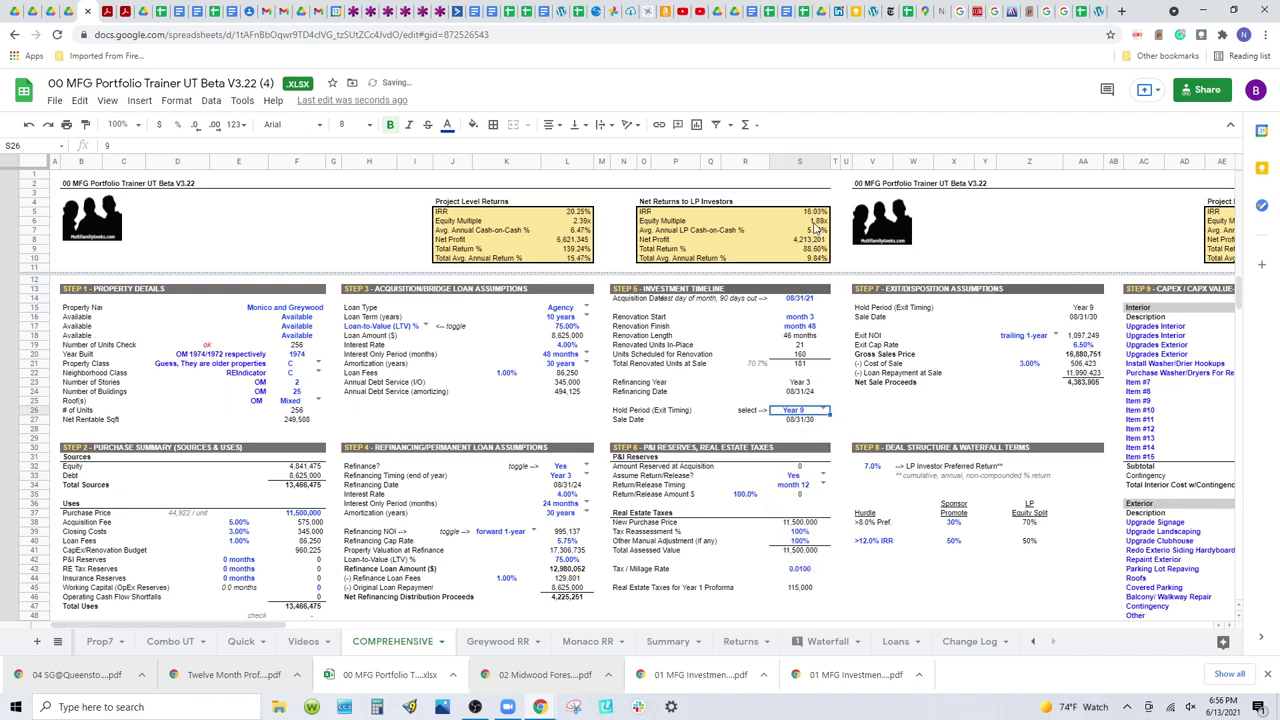
# Step: Test a hold period of Year 10 in the investment timeline, and set it back to Year 6
pyautogui.click(823, 412)
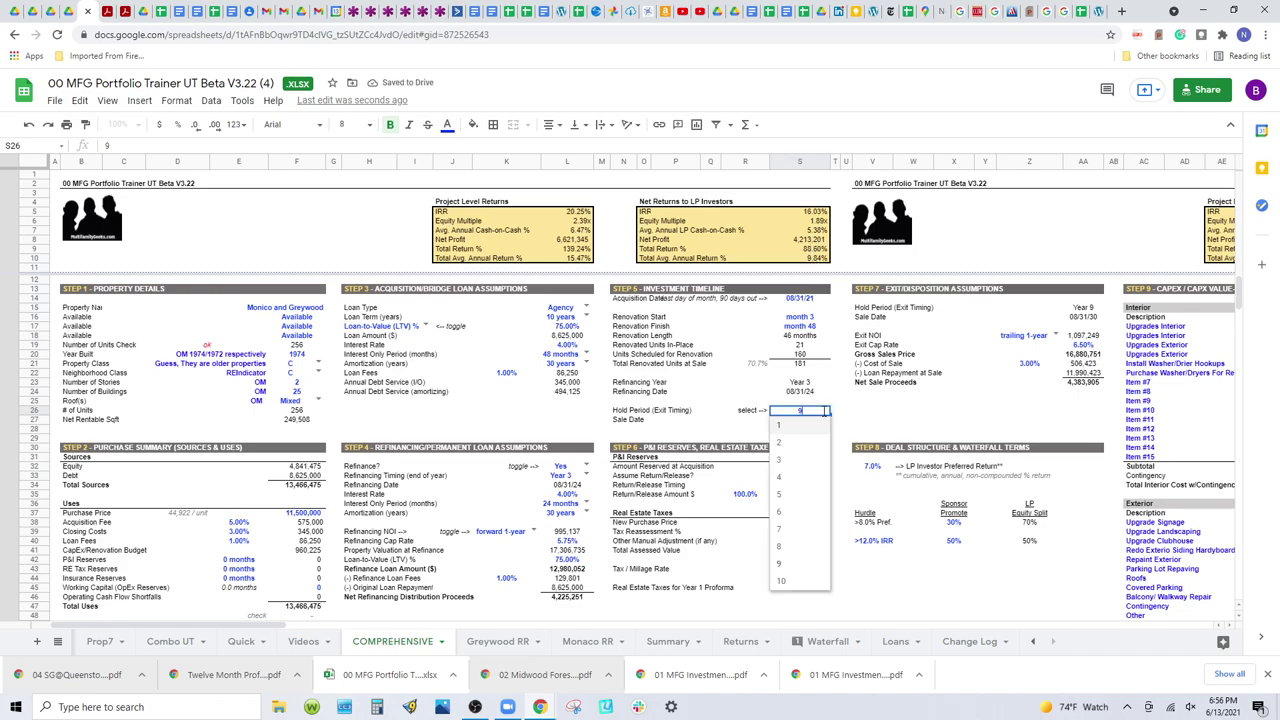
pyautogui.click(781, 581)
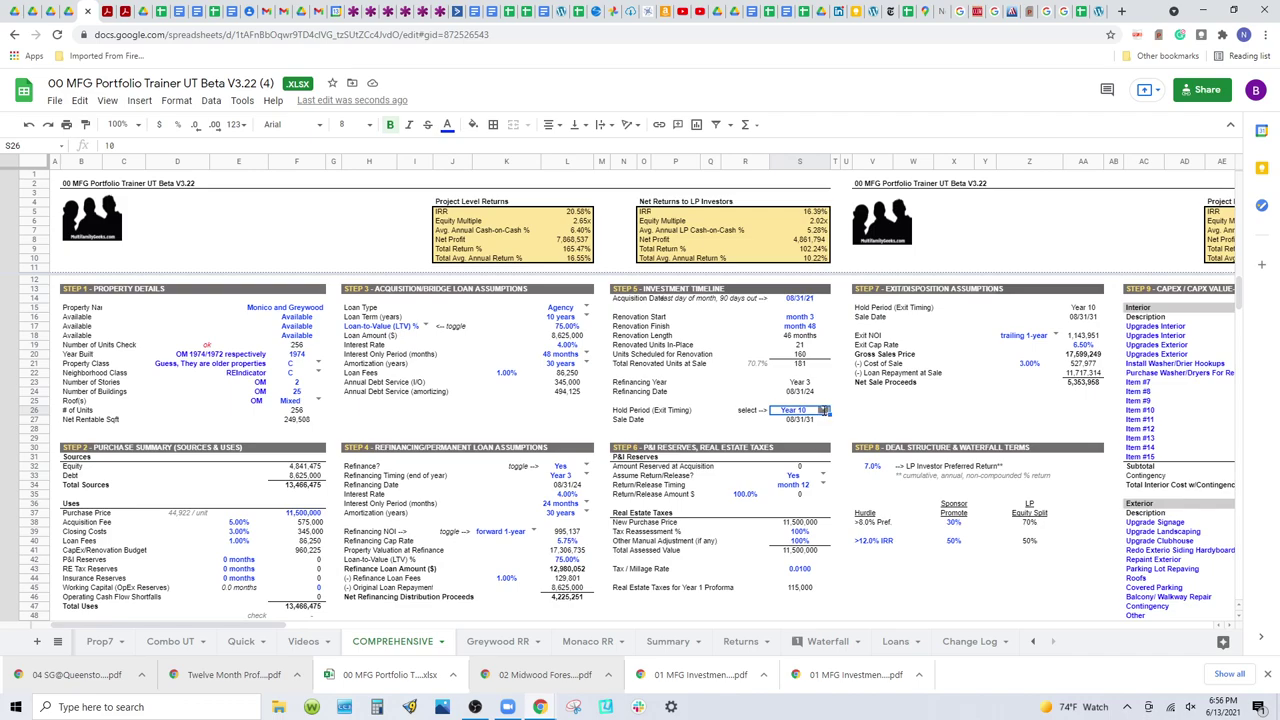
pyautogui.click(824, 411)
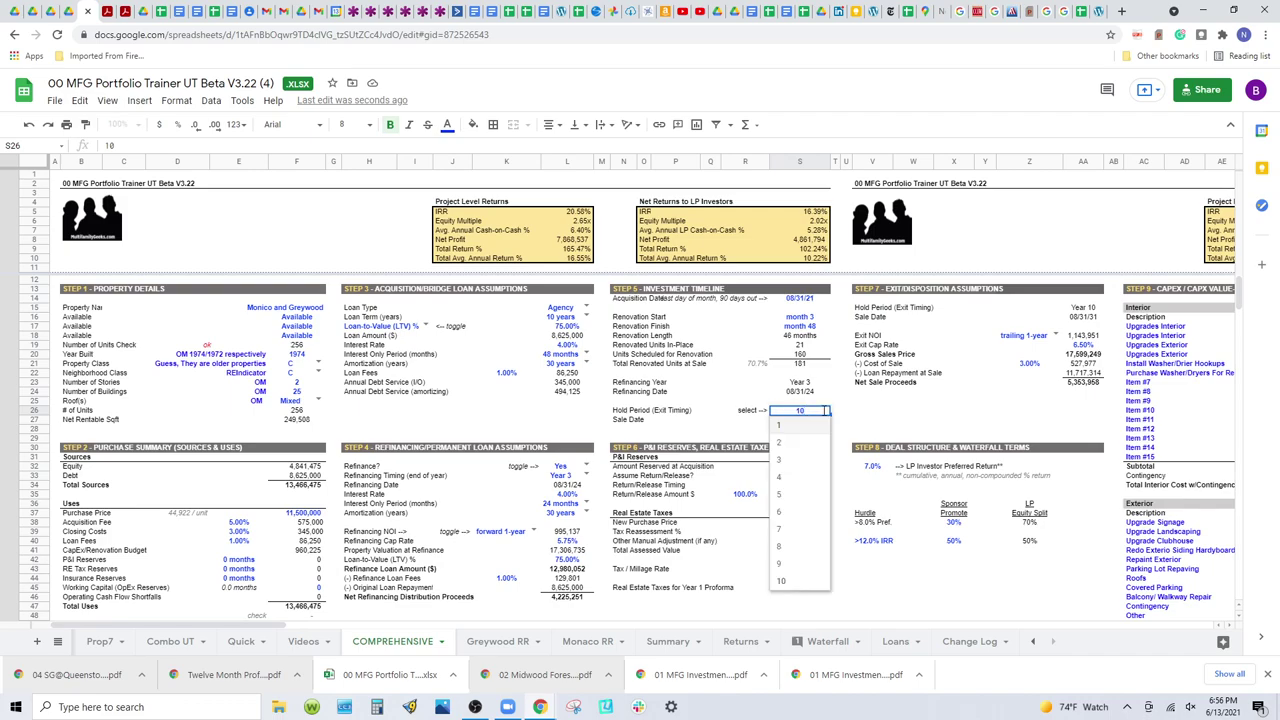
pyautogui.click(799, 512)
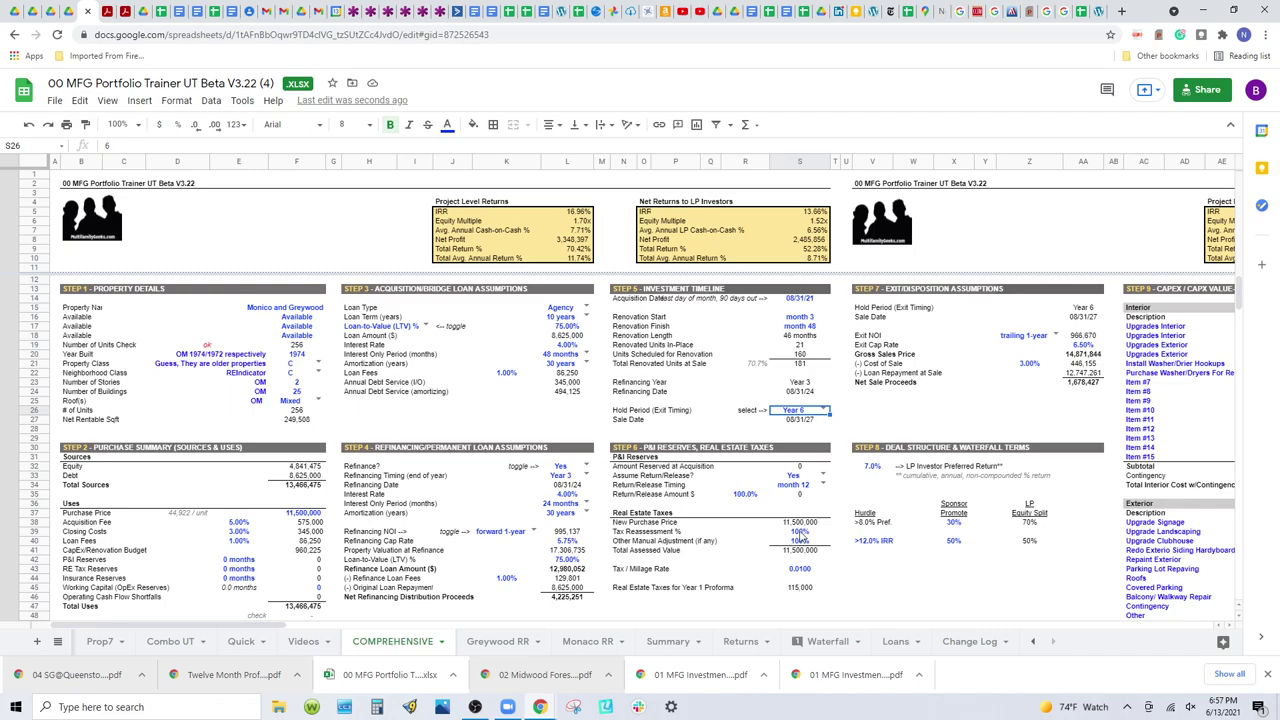
# Step: Display the Tax / Millage Rate with six decimal places and check the formula for the Year 1 proforma real estate taxes
pyautogui.click(803, 569)
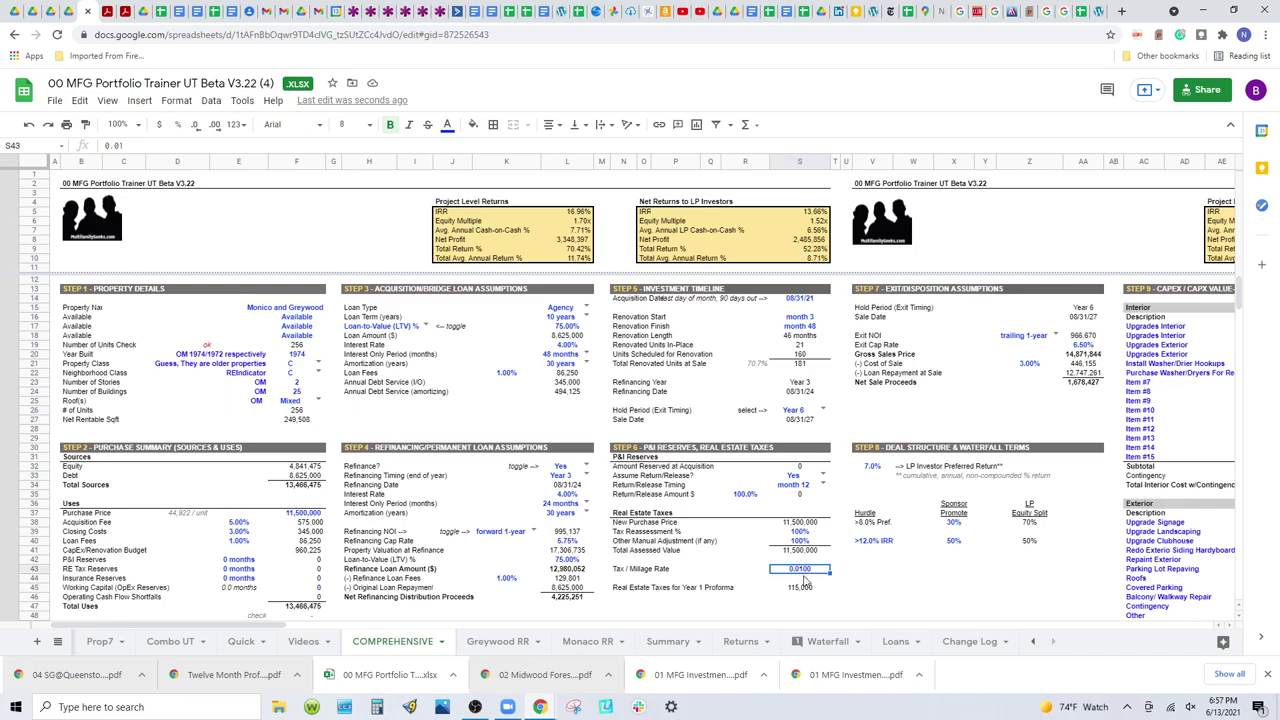
pyautogui.click(215, 125)
pyautogui.click(215, 125)
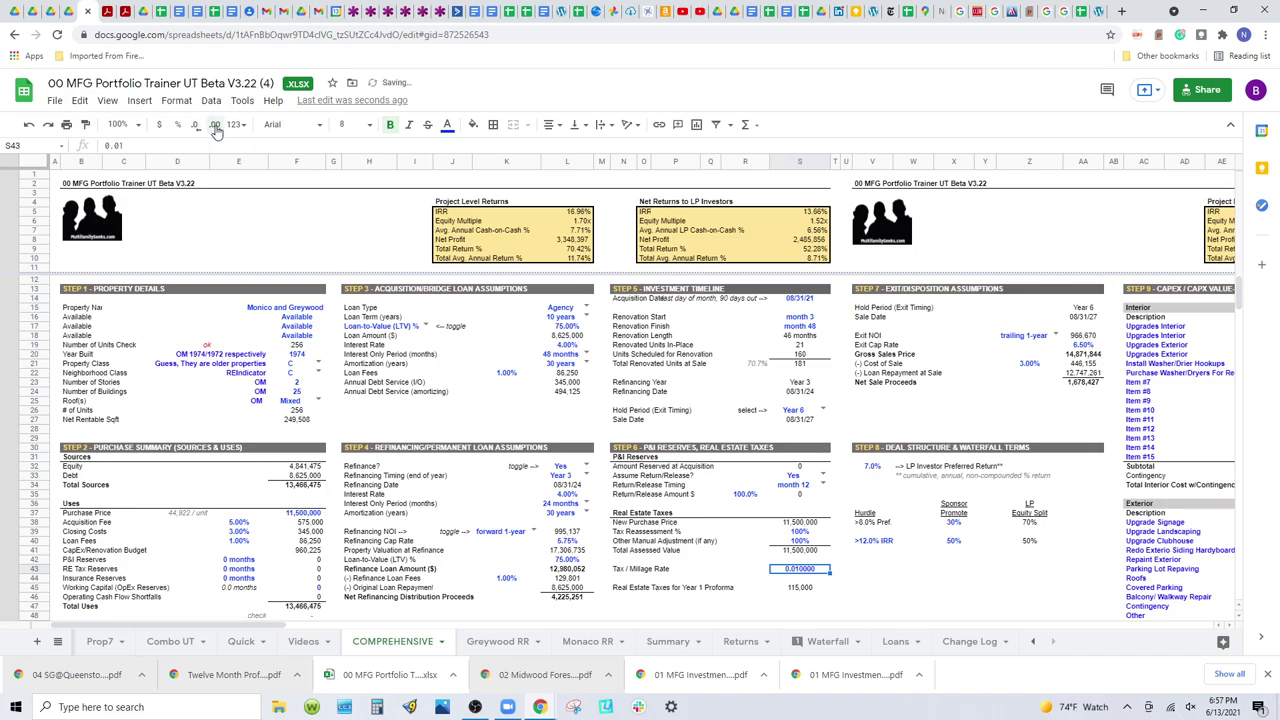
pyautogui.click(804, 589)
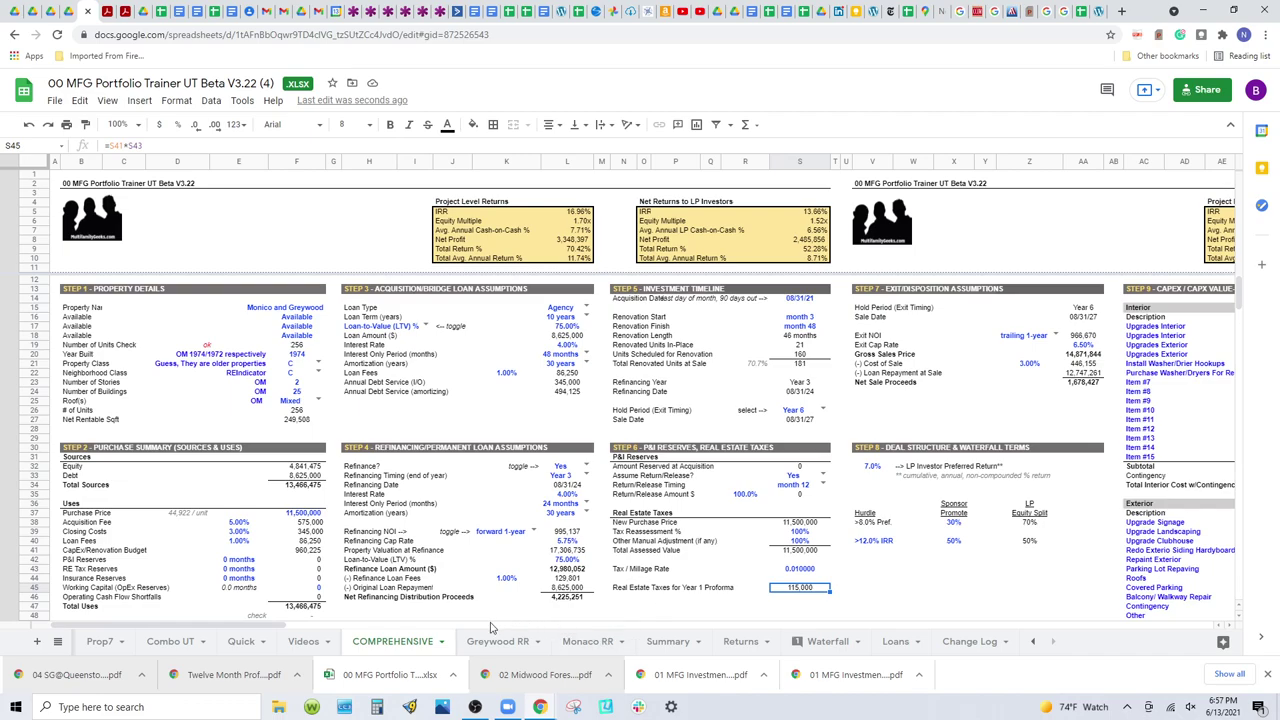
# Step: Check the exit cap rate in Step 7 and review the interior and exterior costs in the Step 9 capex budget
pyautogui.moveTo(281, 630)
pyautogui.click(1082, 345)
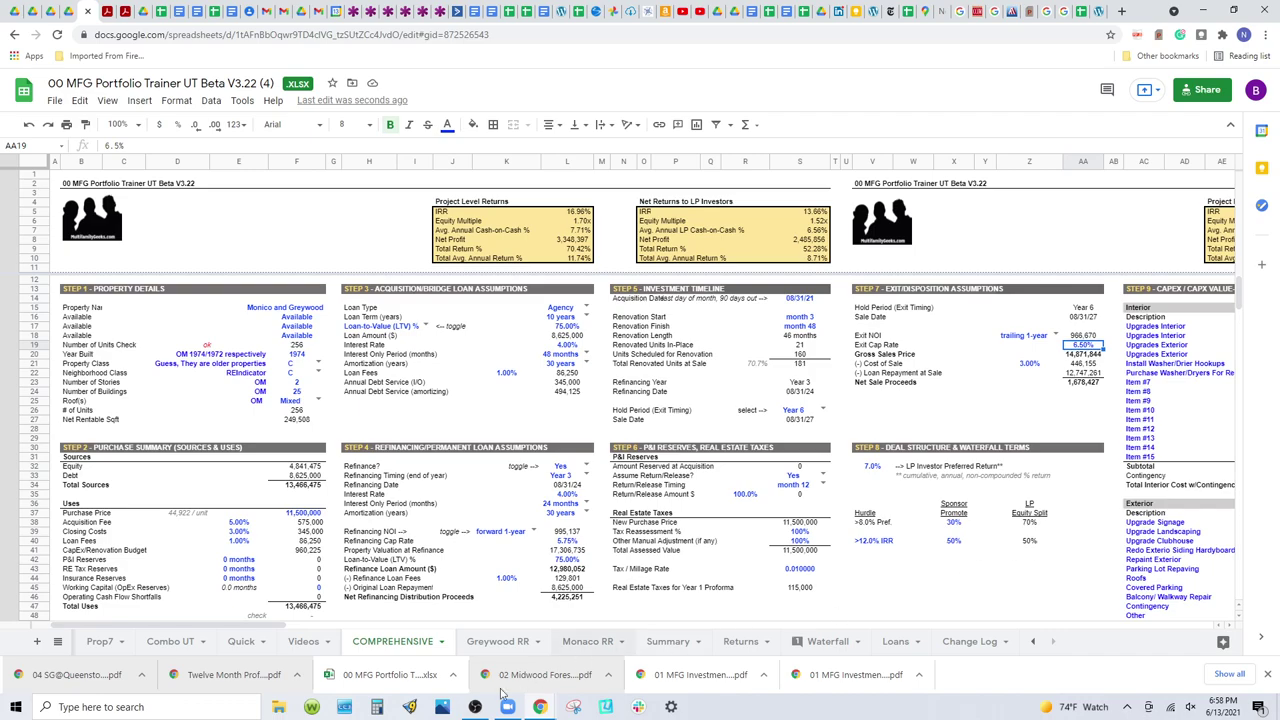
pyautogui.moveTo(267, 641); pyautogui.dragTo(421, 636)
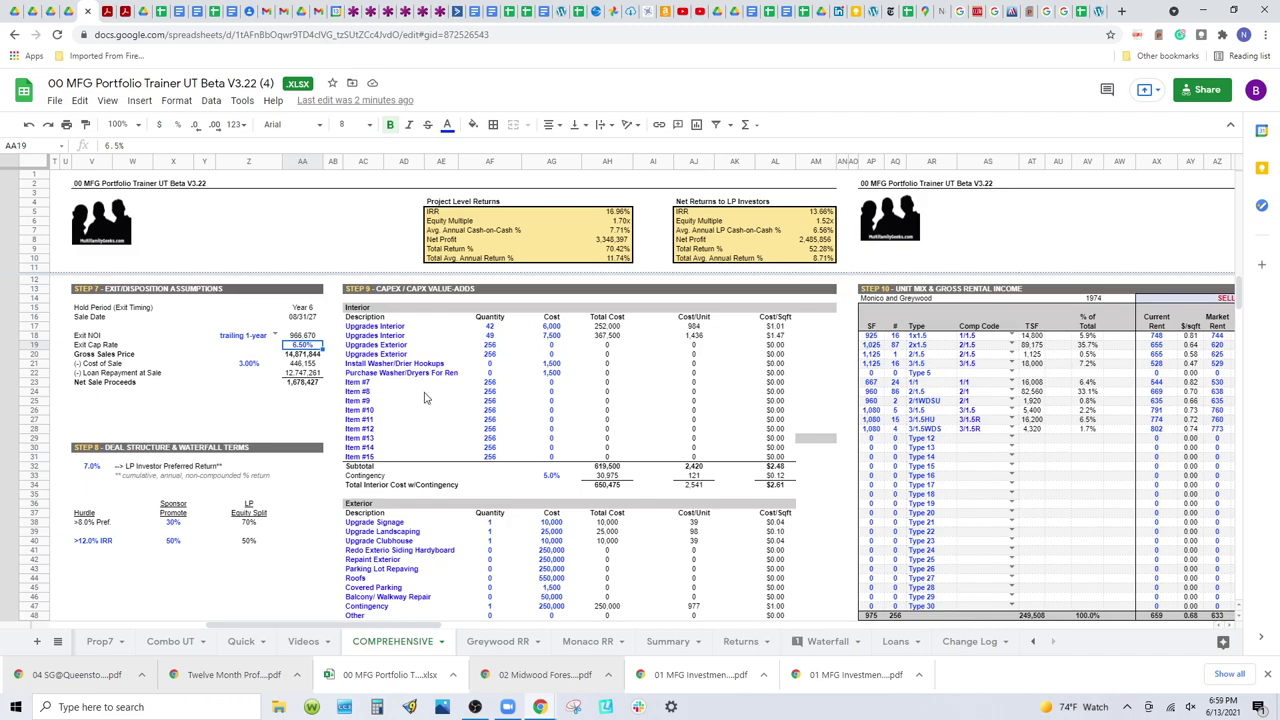
pyautogui.scroll(-5, 517, 452)
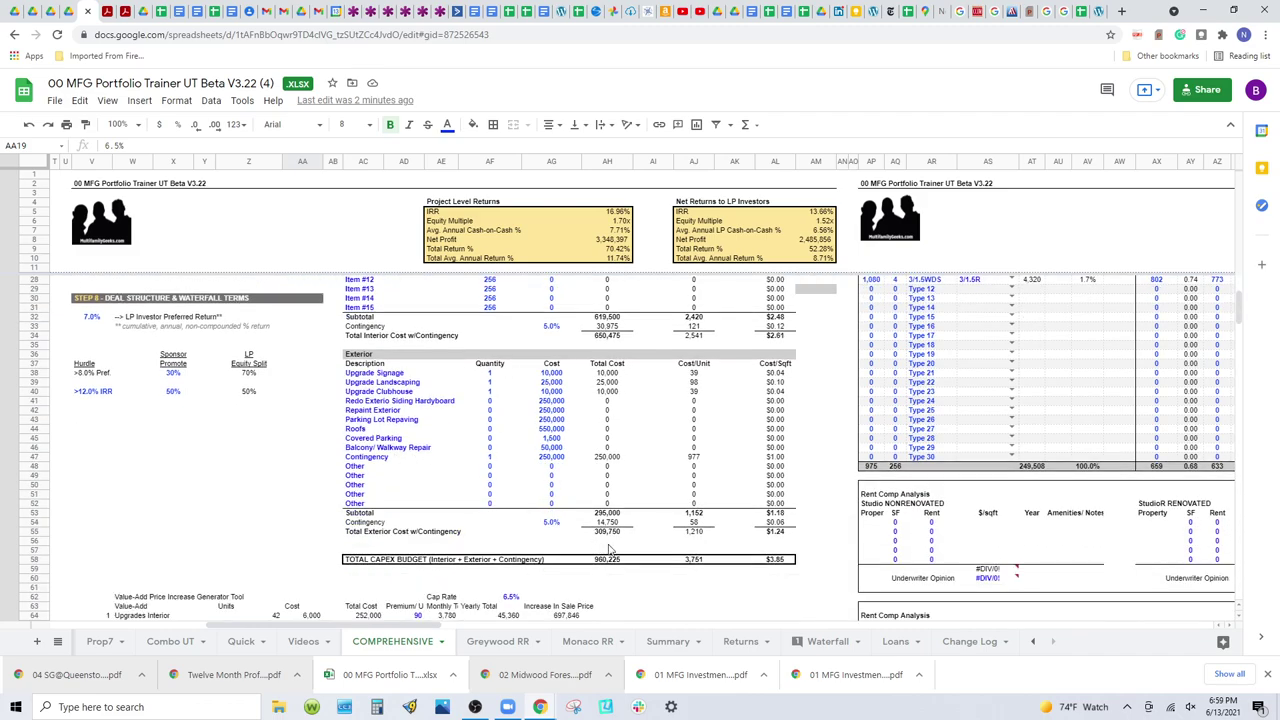
pyautogui.scroll(-6, 645, 557)
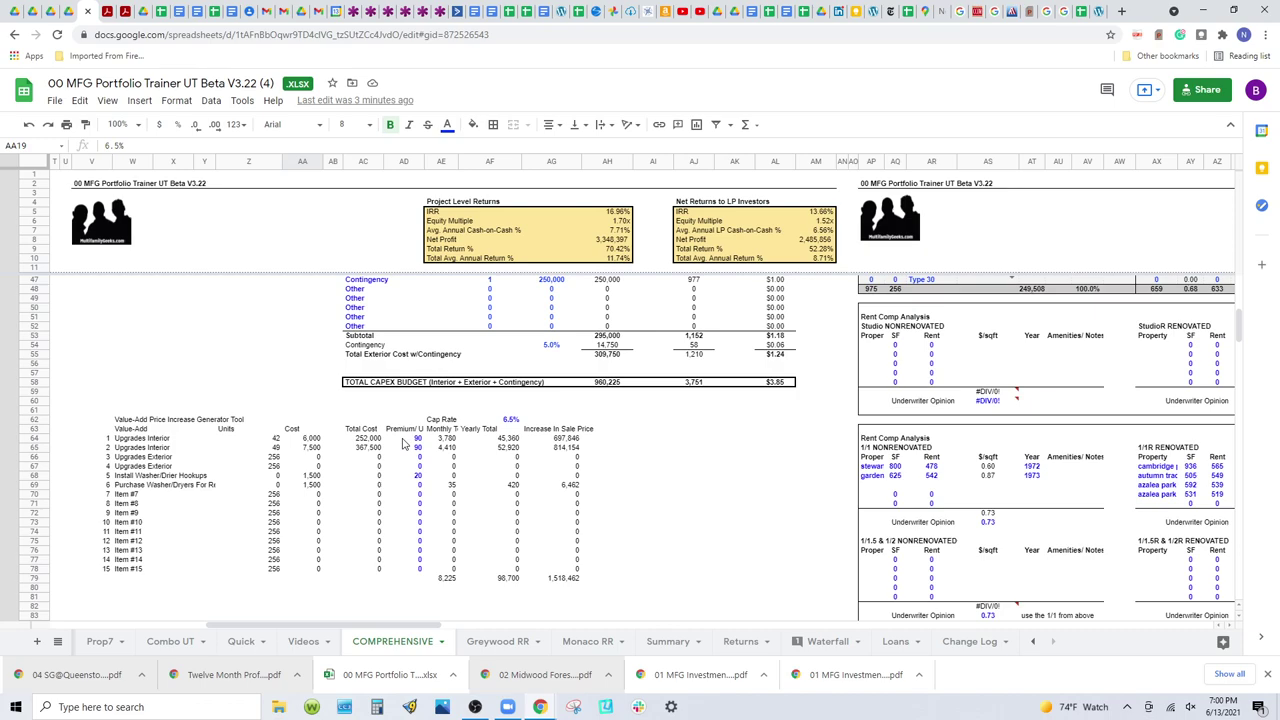
# Step: In the Value-Add Price Increase Generator Tool, check the first interior upgrade's sale price formula and set the washer/dryer purchase units to 35
pyautogui.click(570, 439)
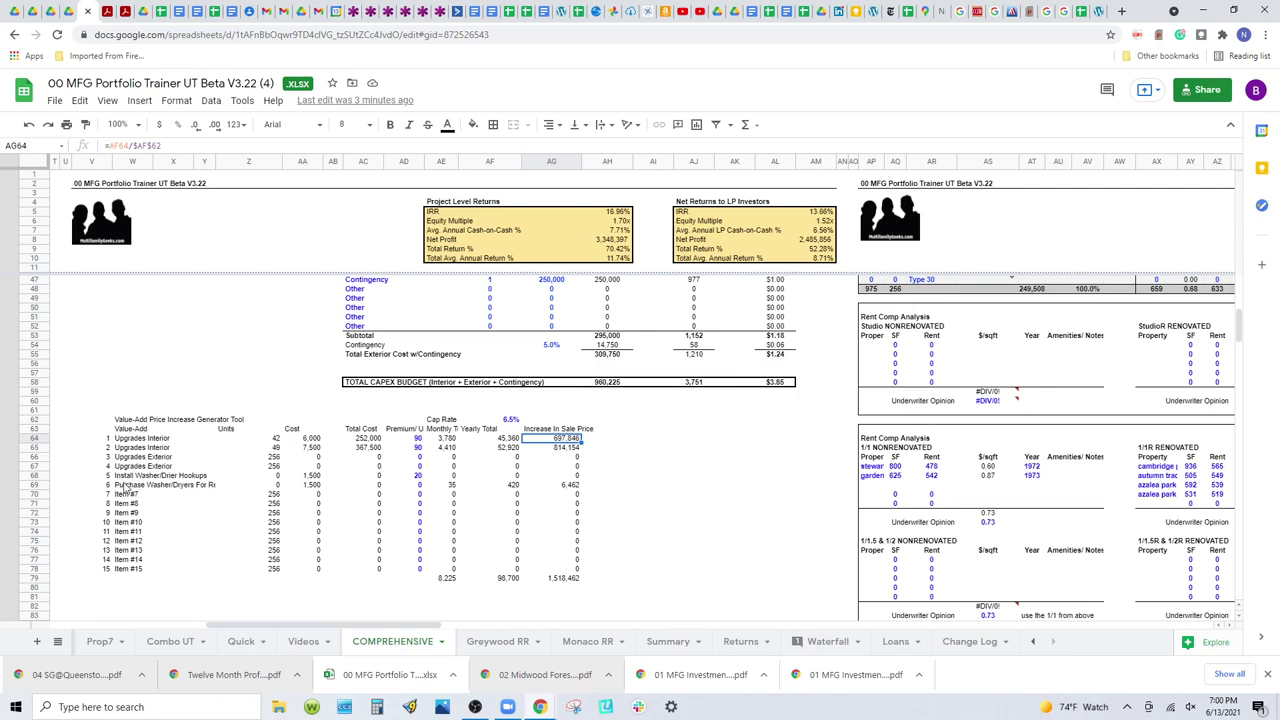
pyautogui.click(278, 486)
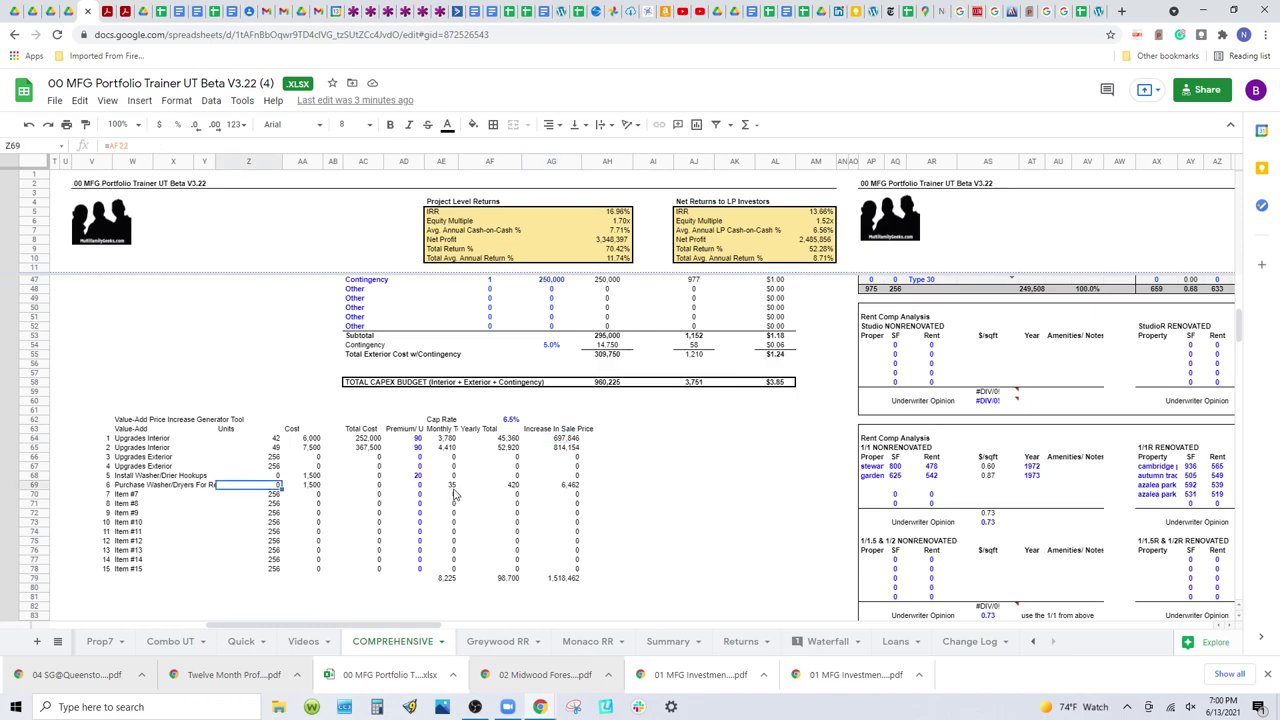
pyautogui.write('35')
pyautogui.press('Return')
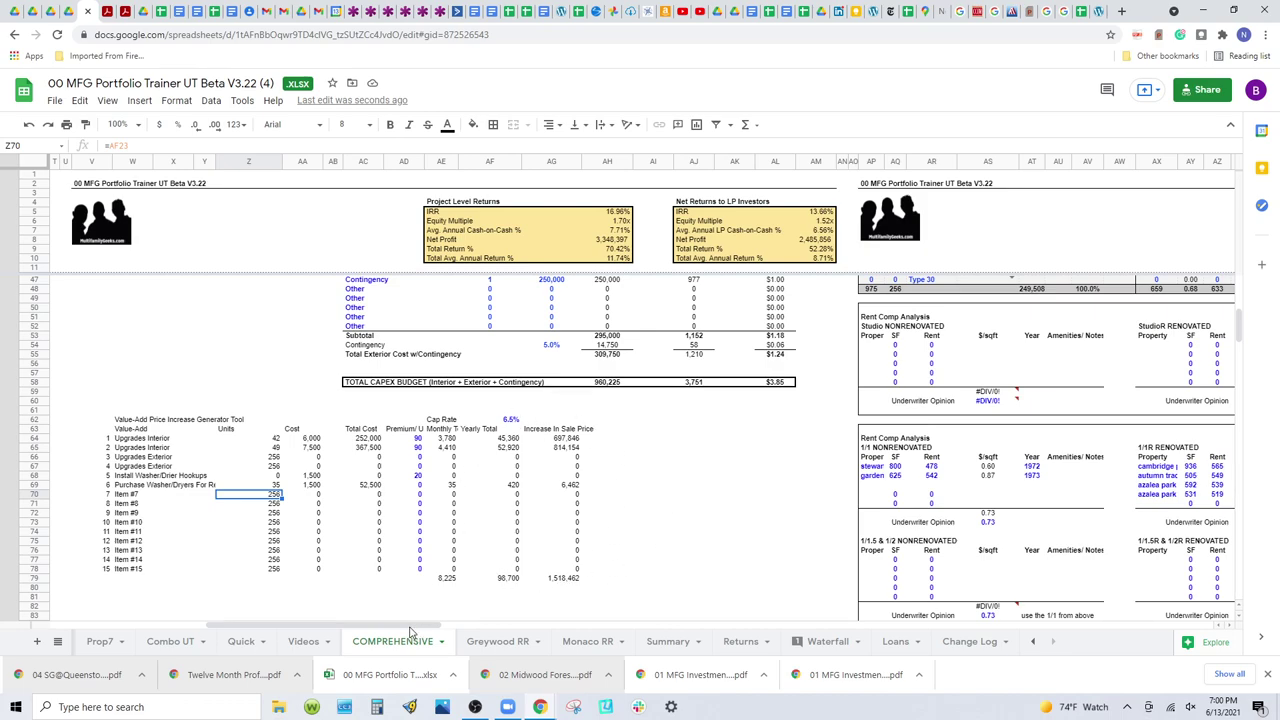
# Step: Review the Step 10 unit mix and rents, looking up their source in the Greywood RR and Monaco RR rent rolls
pyautogui.moveTo(418, 627); pyautogui.dragTo(558, 628)
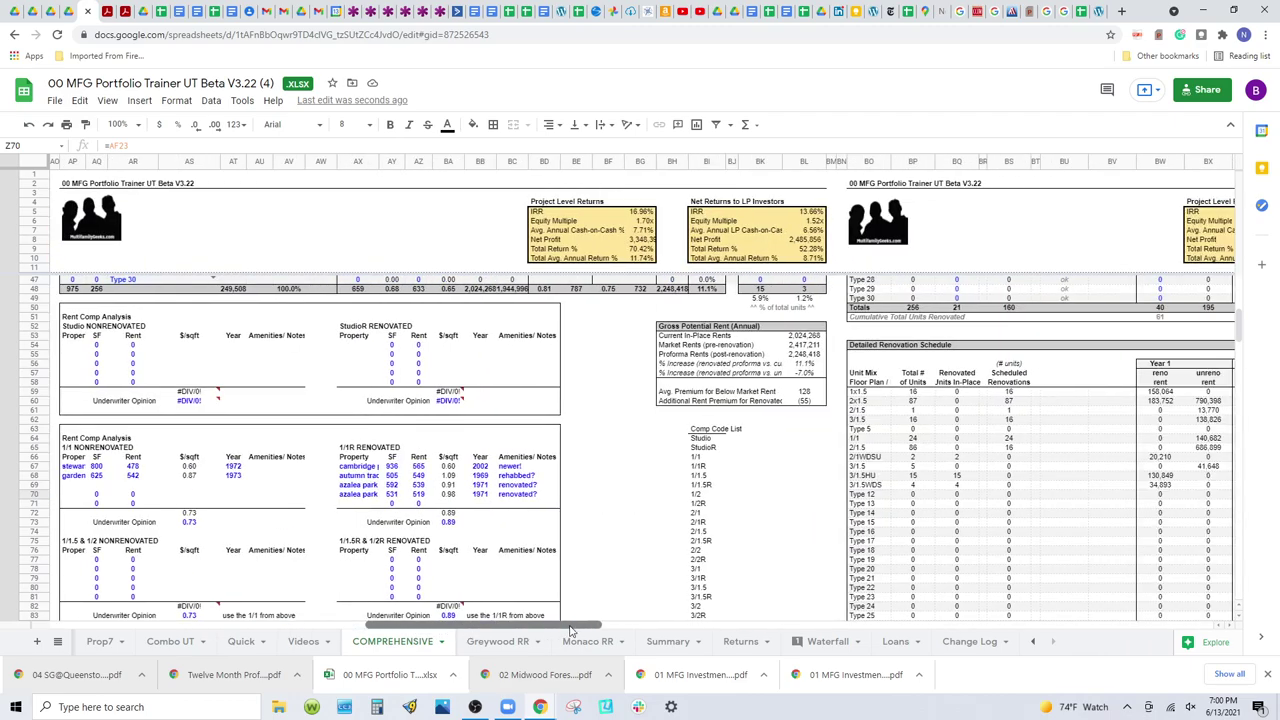
pyautogui.scroll(5, 590, 565)
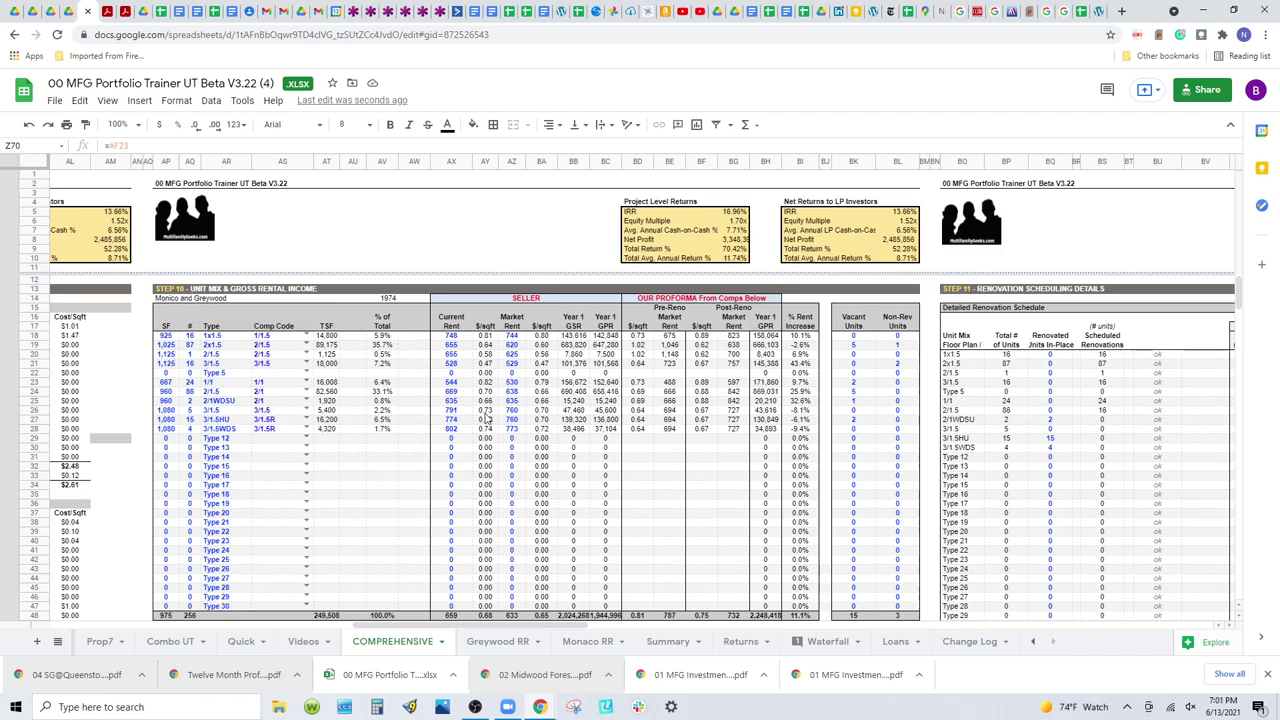
pyautogui.click(510, 648)
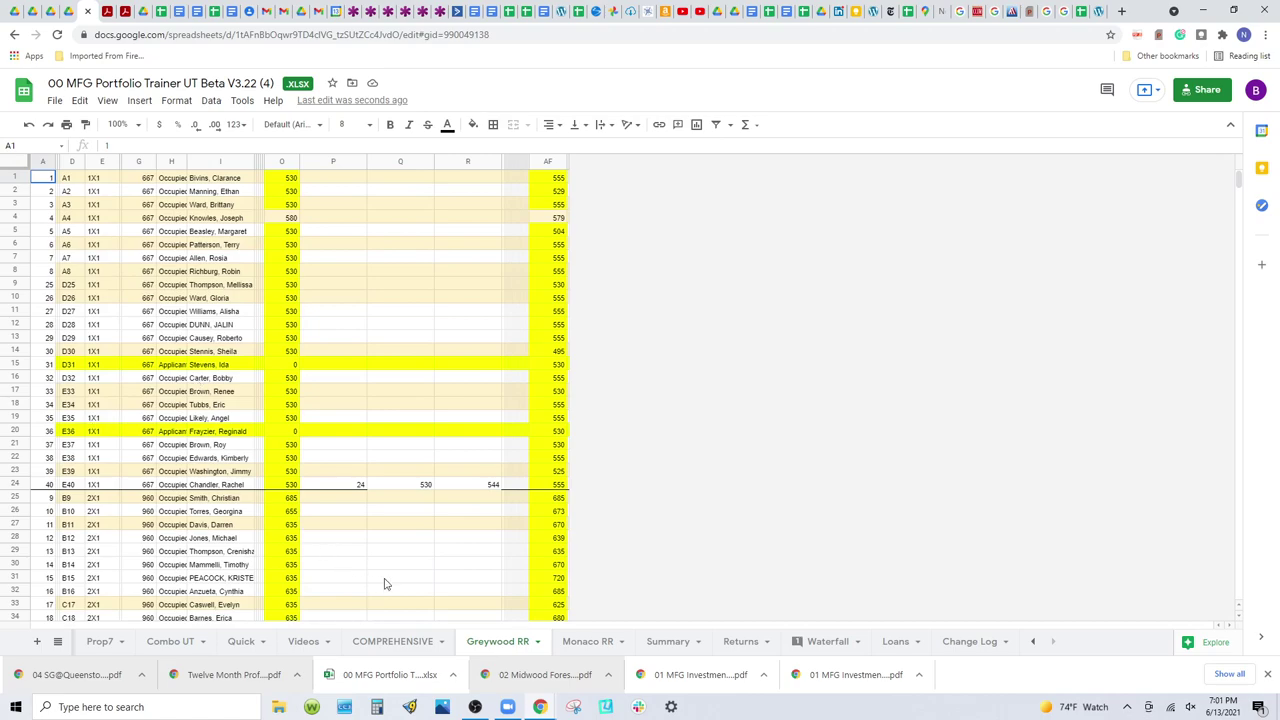
pyautogui.click(580, 645)
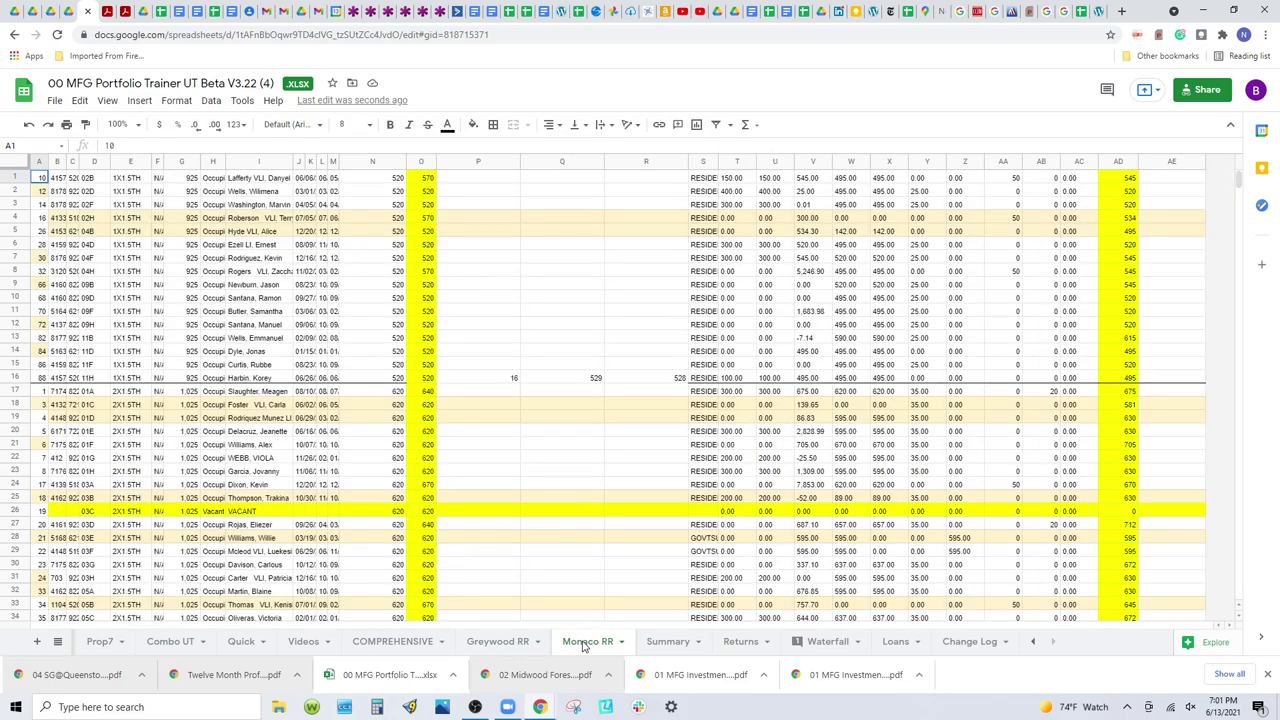
pyautogui.click(393, 643)
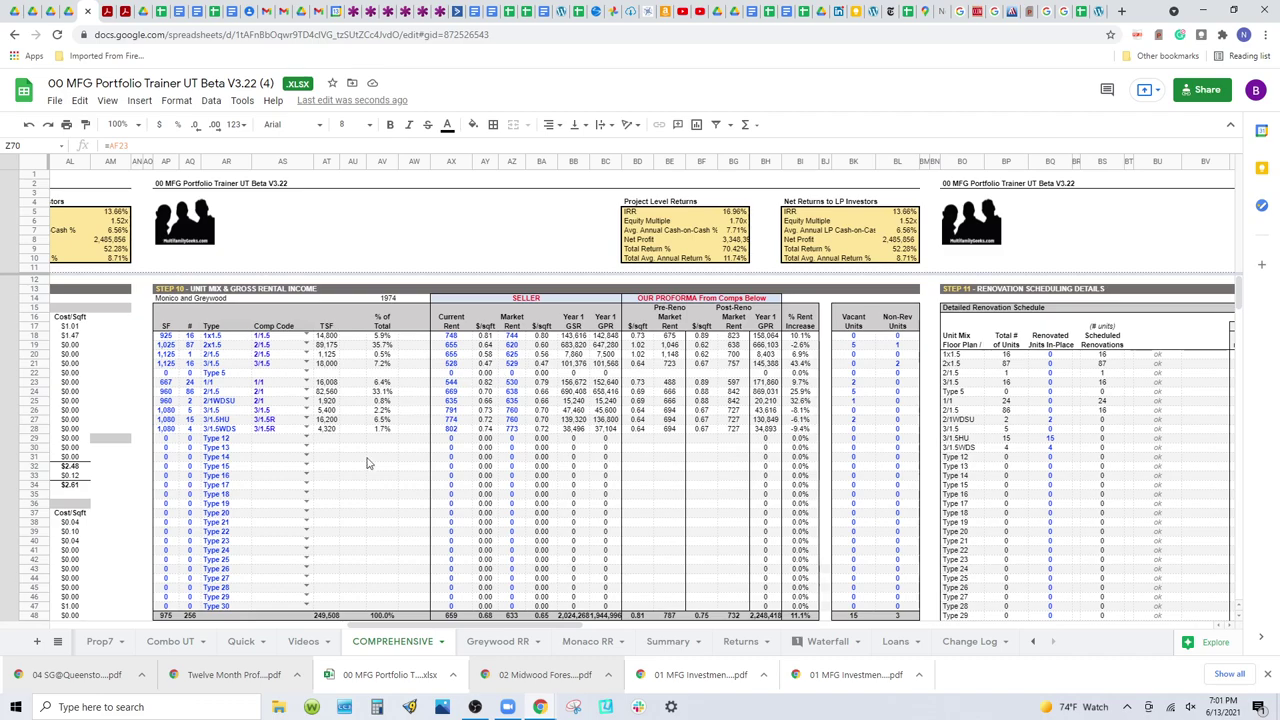
# Step: Compare the build years of the 1/1 rent comps with the subject property's year built in Step 10 and the Step 1 property details
pyautogui.scroll(-5, 360, 495)
pyautogui.scroll(-2, 360, 497)
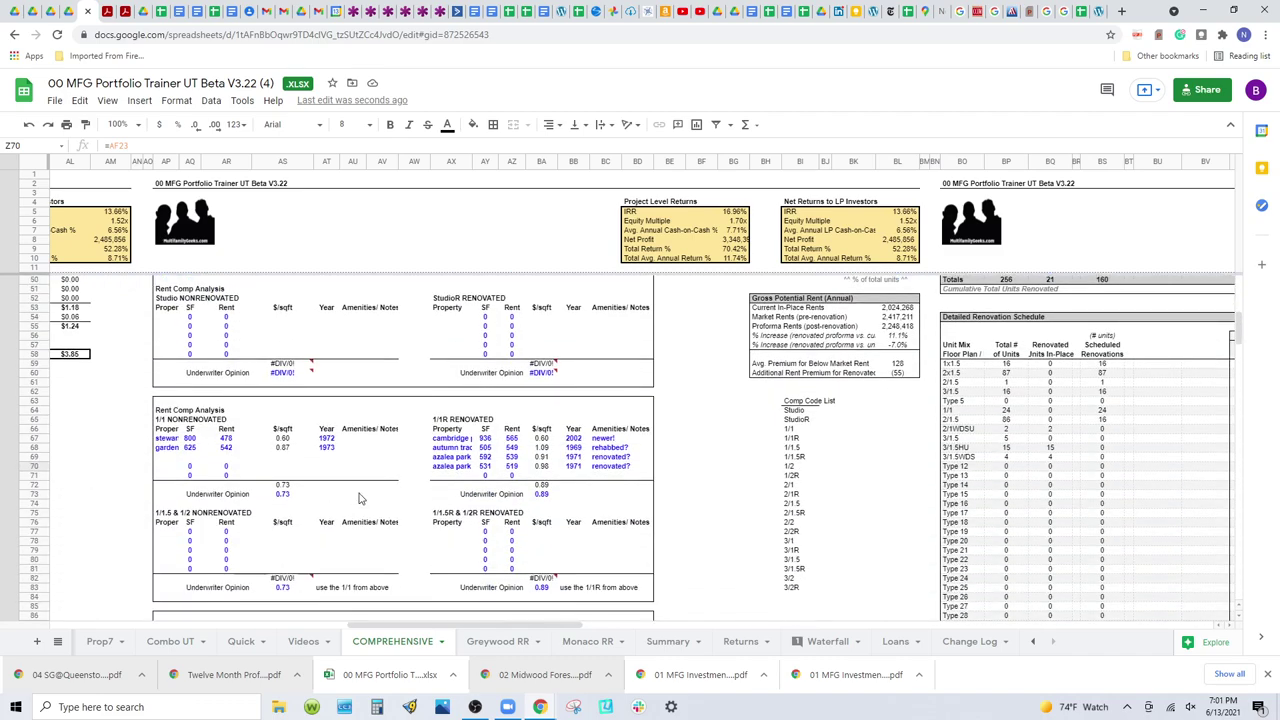
pyautogui.click(167, 440)
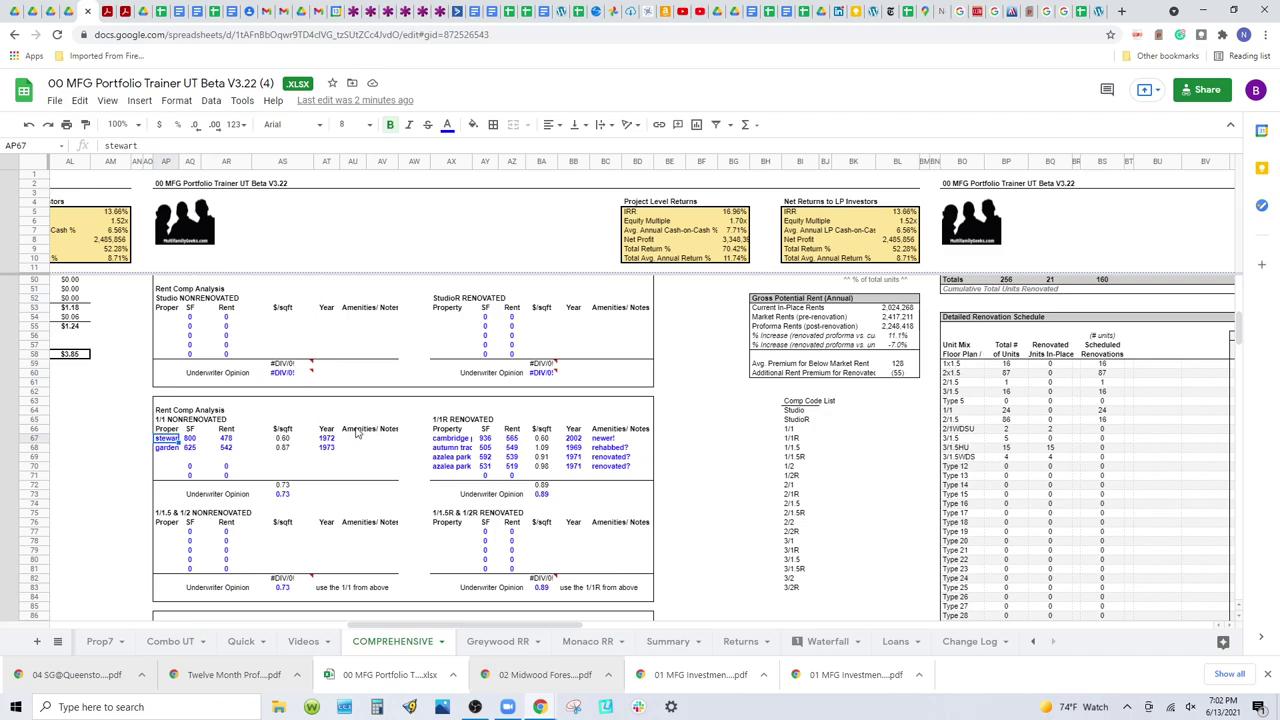
pyautogui.scroll(5, 281, 470)
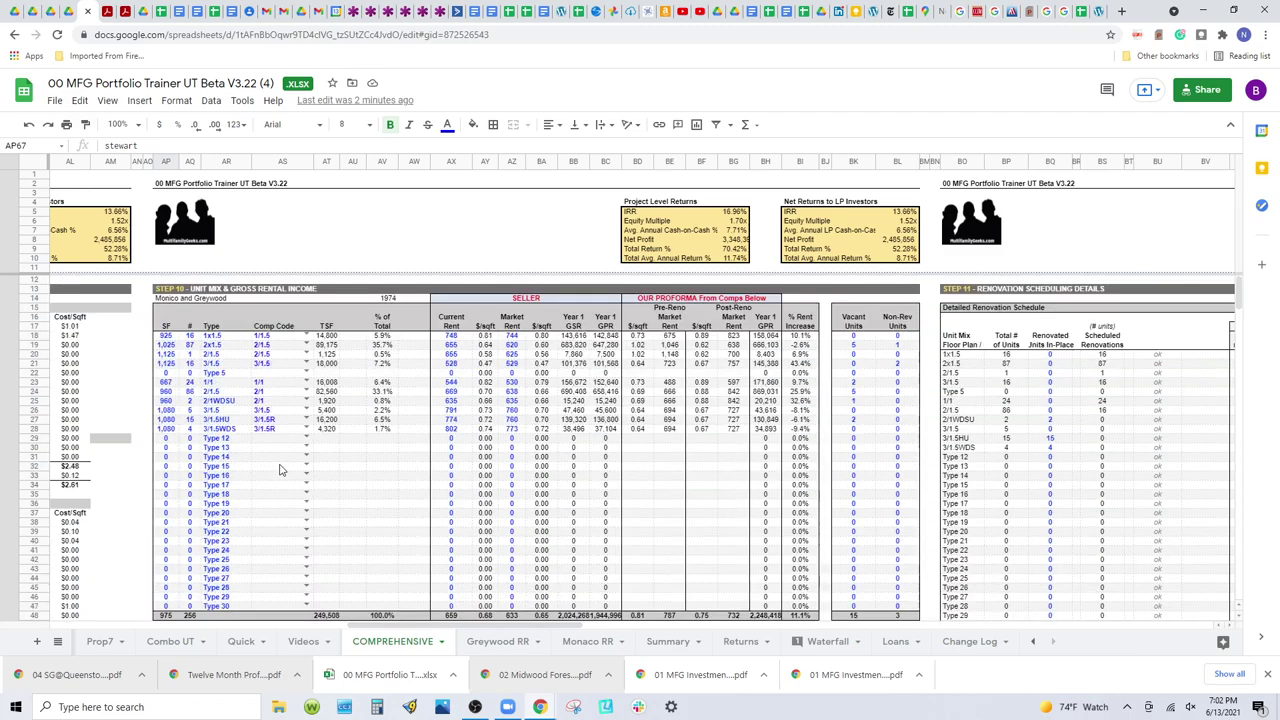
pyautogui.click(406, 299)
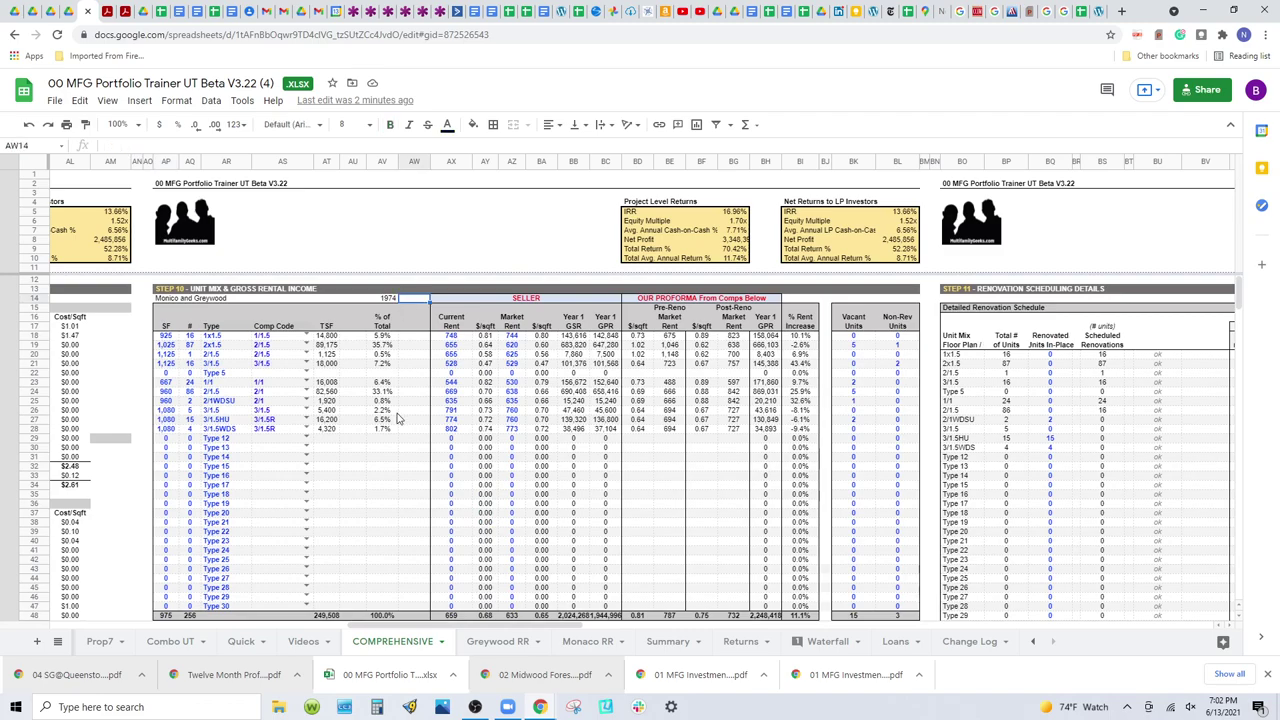
pyautogui.click(388, 300)
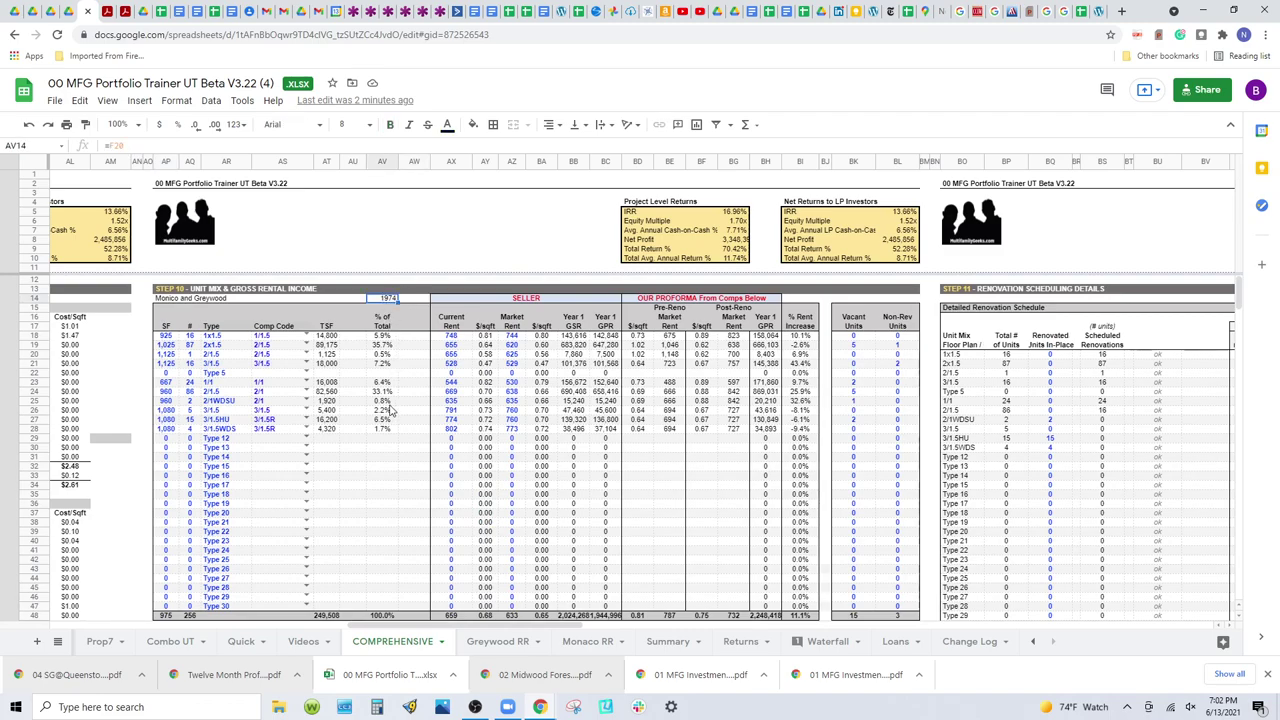
pyautogui.scroll(-4, 290, 583)
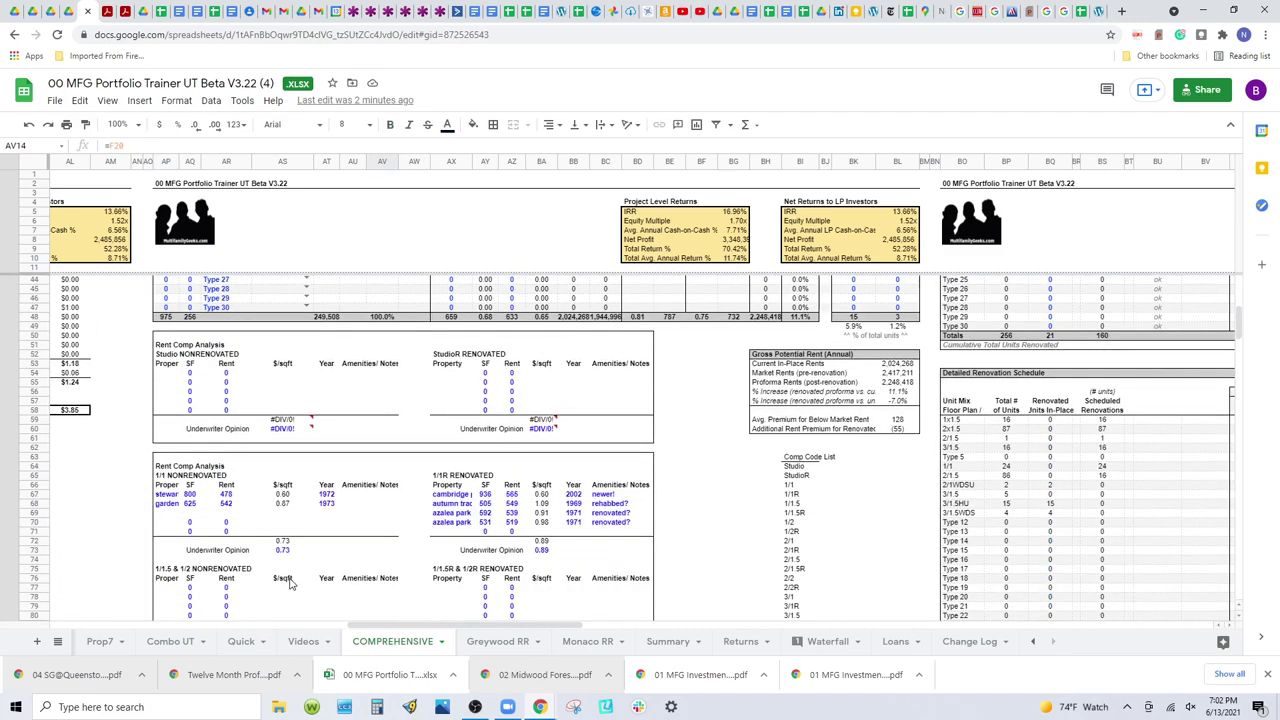
pyautogui.moveTo(424, 626); pyautogui.dragTo(67, 627)
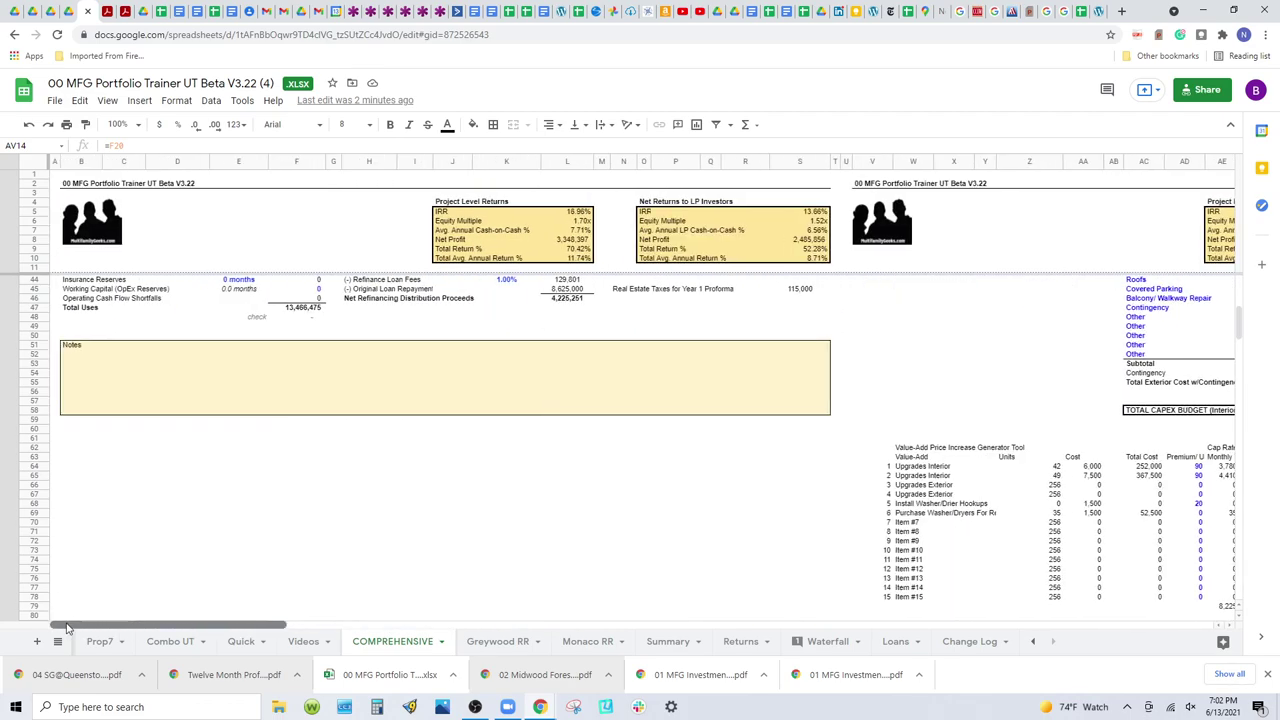
pyautogui.scroll(4, 157, 497)
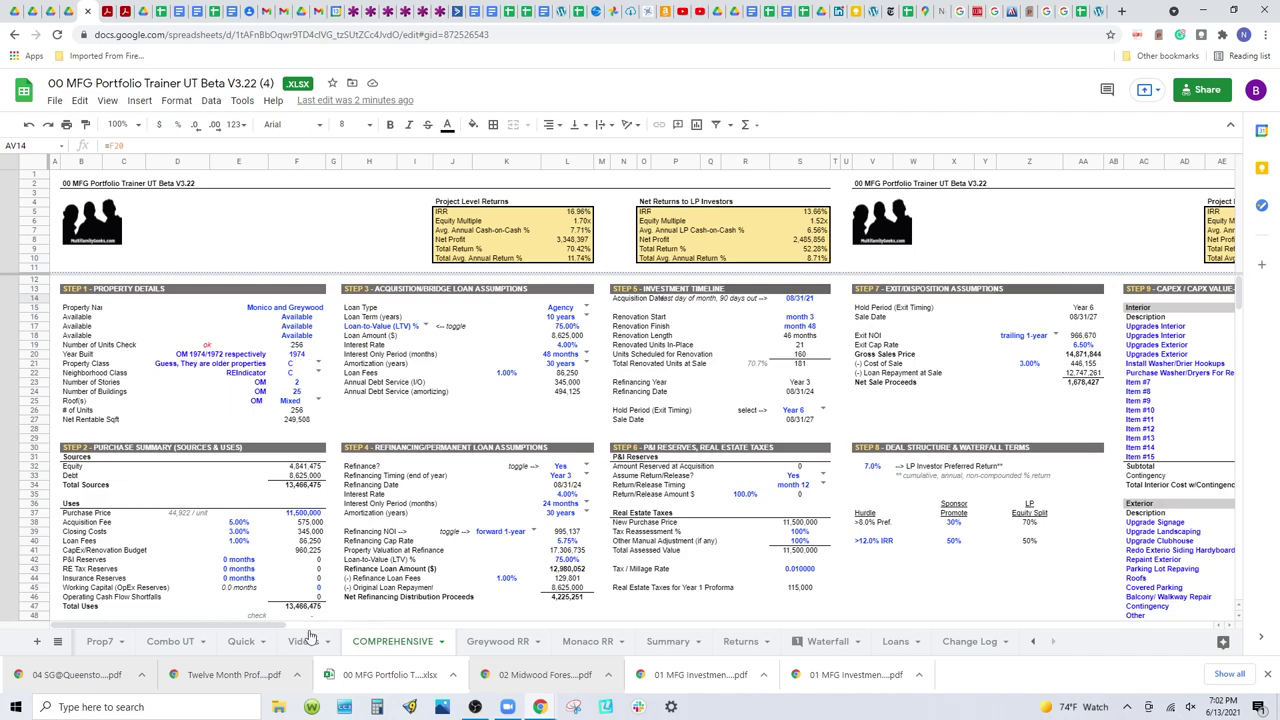
# Step: Examine the nonrenovated and renovated rent comps by floor plan, checking the underwriter opinion per square foot for 2/1.5 & 2/2 nonrenovated units
pyautogui.moveTo(248, 626); pyautogui.dragTo(558, 622)
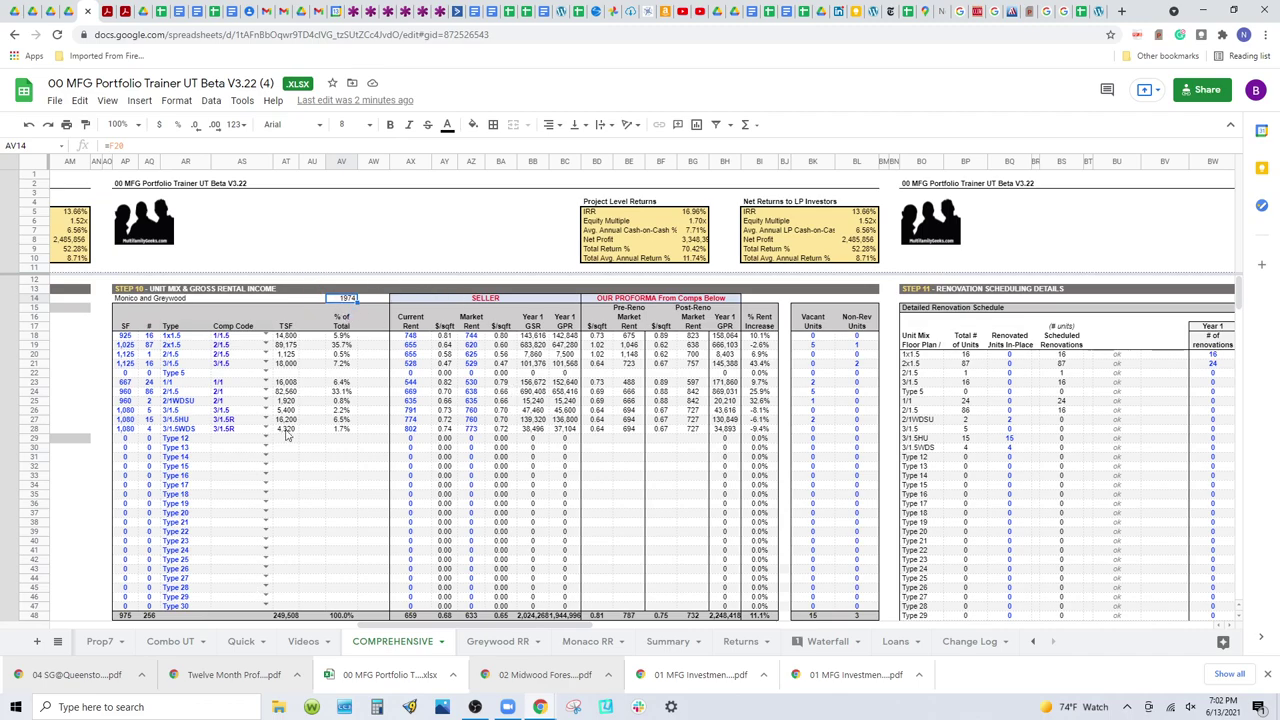
pyautogui.scroll(-10, 263, 497)
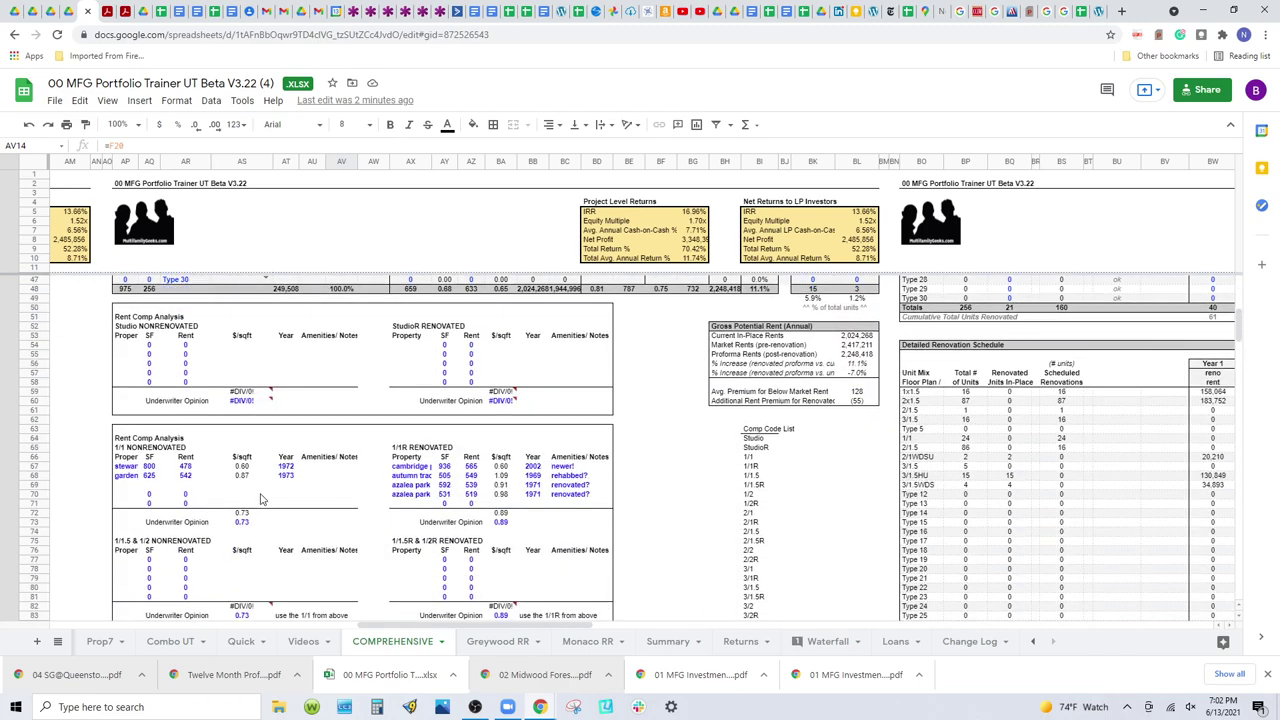
pyautogui.scroll(-3, 260, 497)
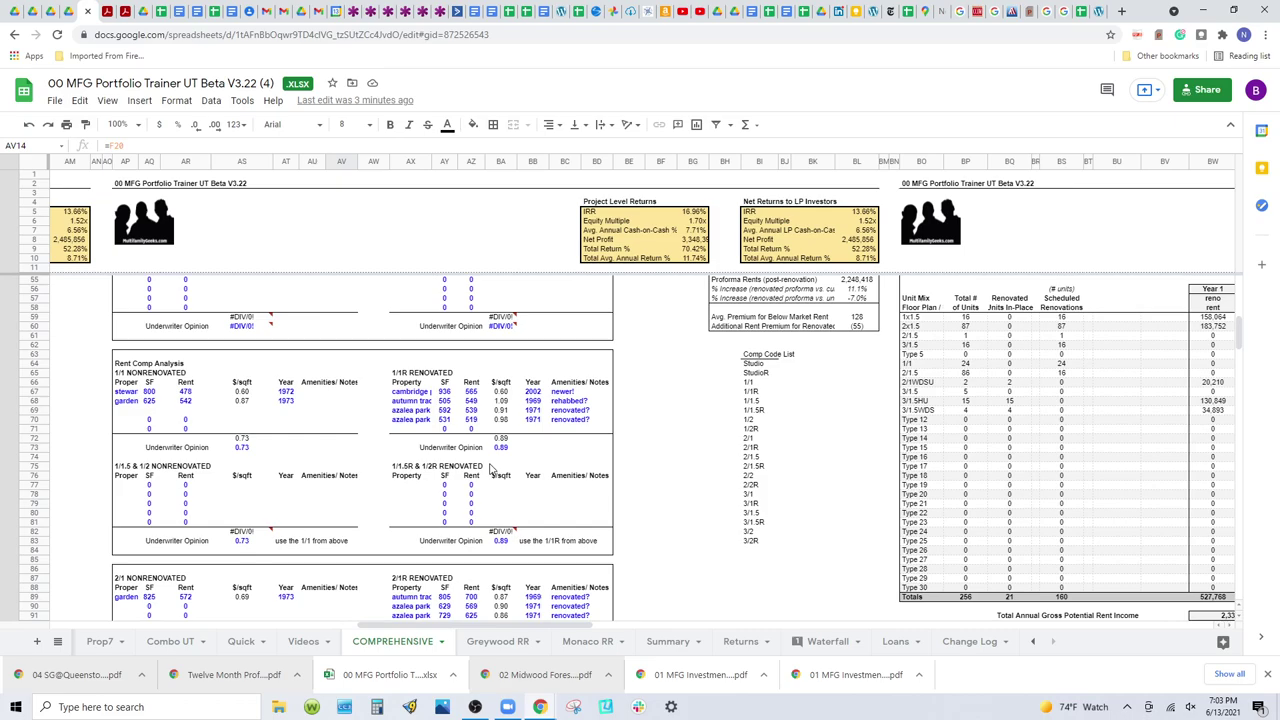
pyautogui.scroll(-5, 490, 467)
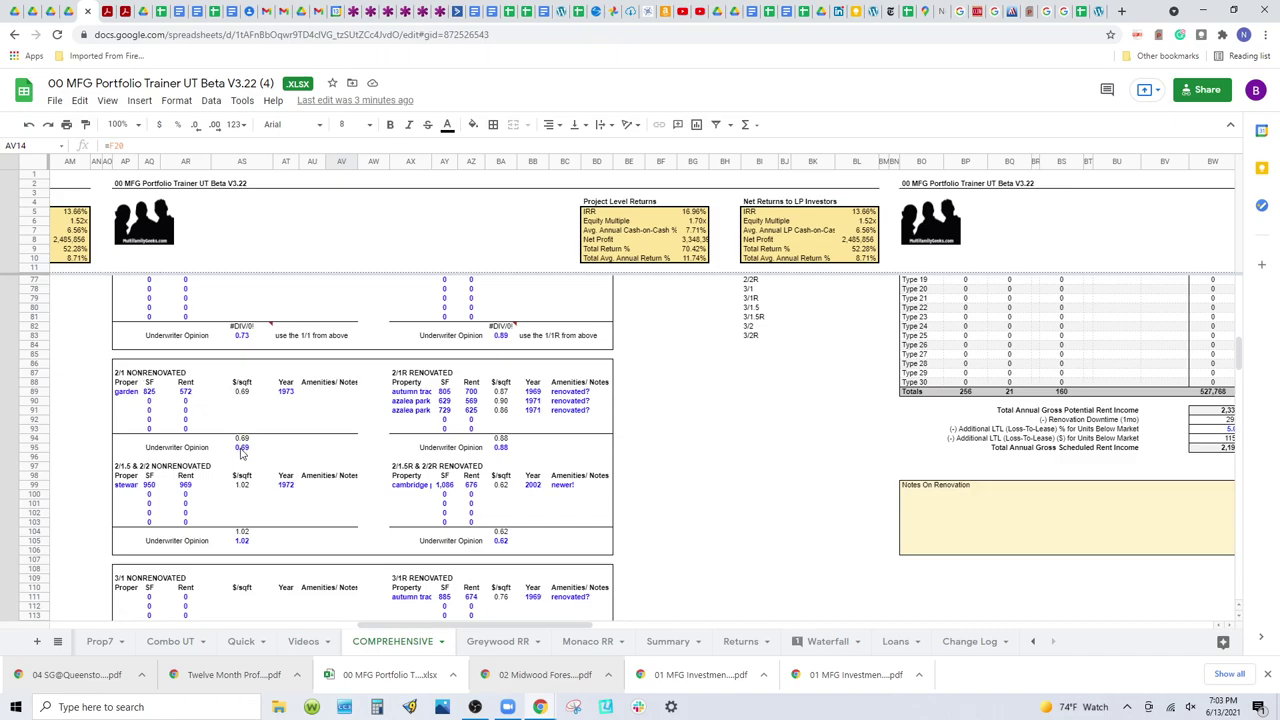
pyautogui.scroll(5, 240, 453)
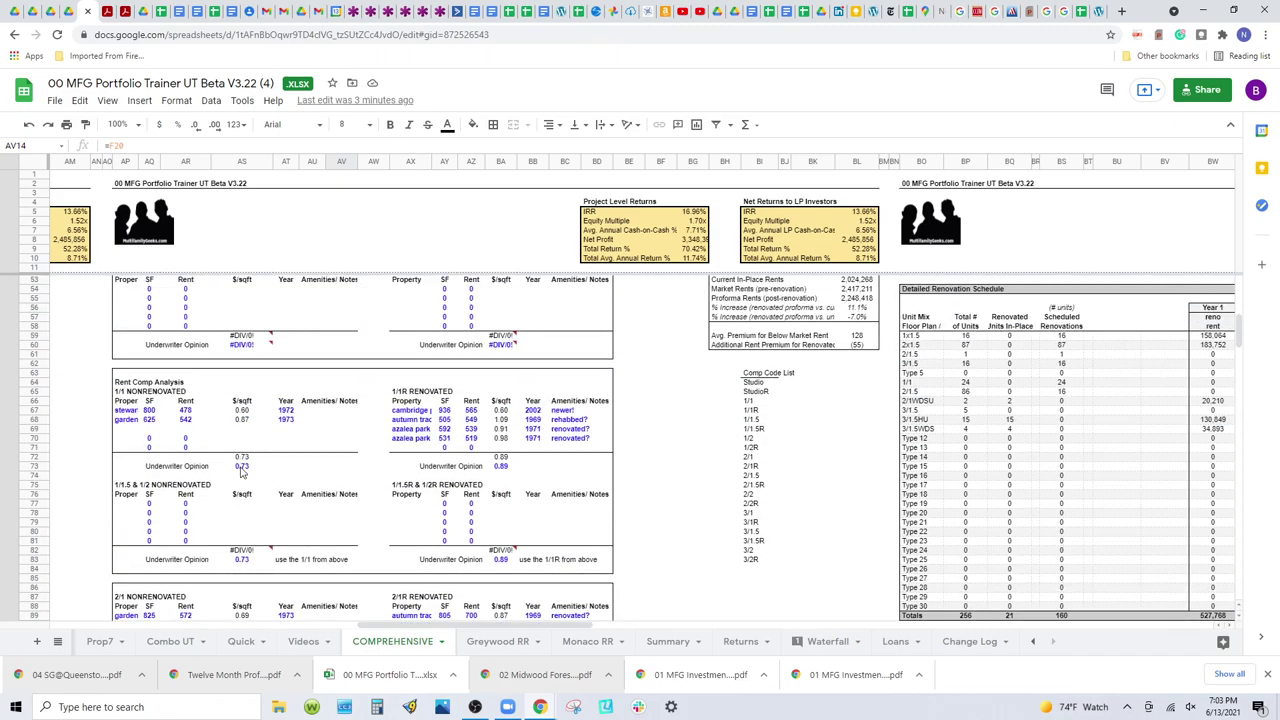
pyautogui.scroll(-1, 240, 472)
pyautogui.scroll(-5, 240, 472)
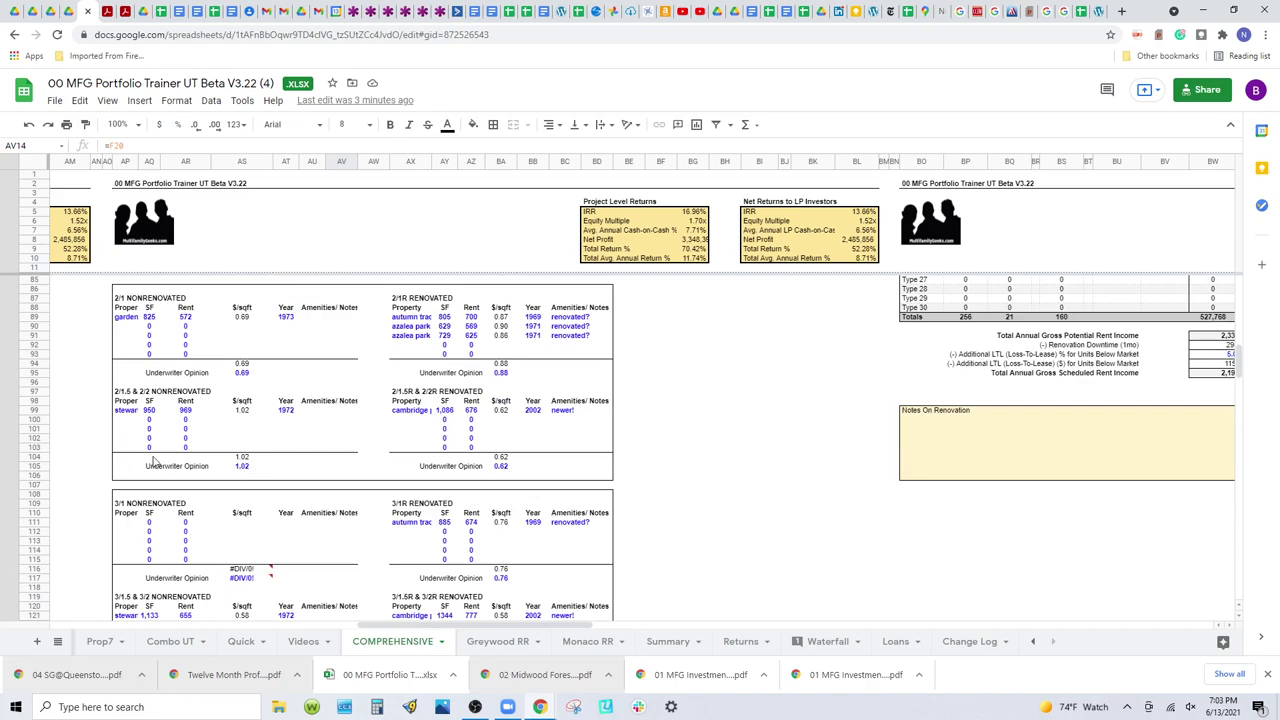
pyautogui.click(241, 466)
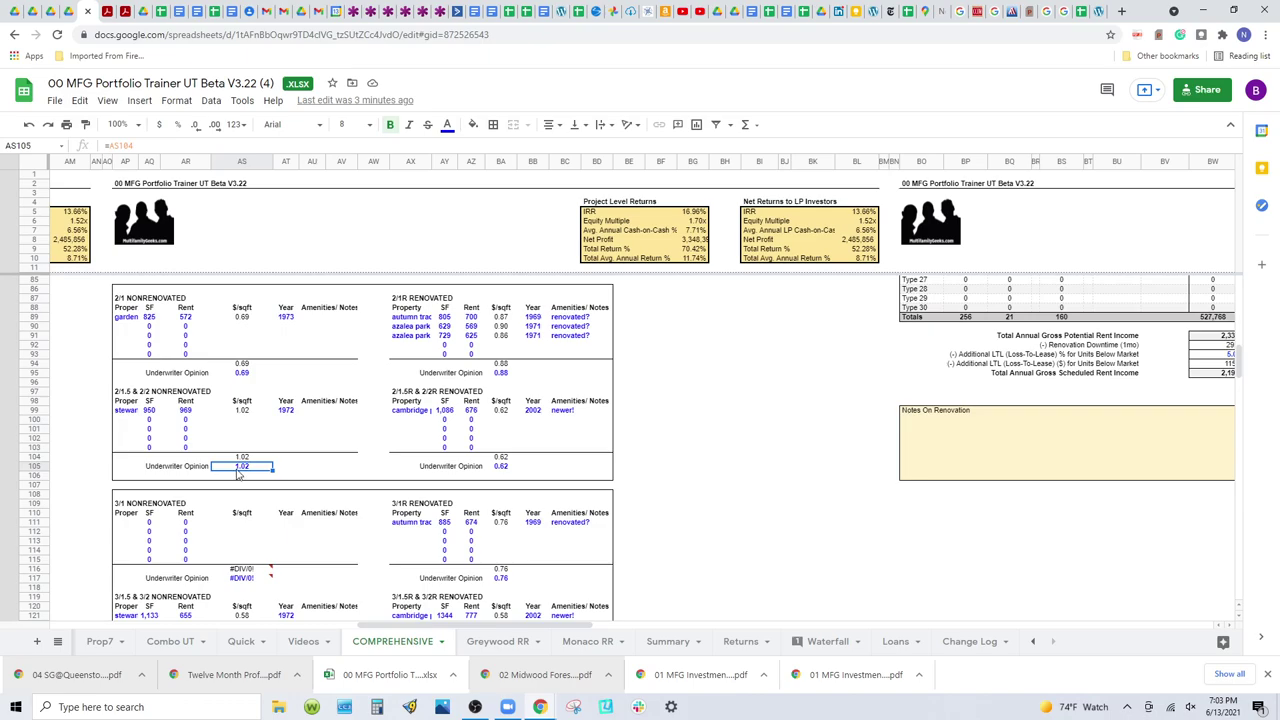
pyautogui.scroll(-3, 238, 474)
pyautogui.scroll(15, 238, 474)
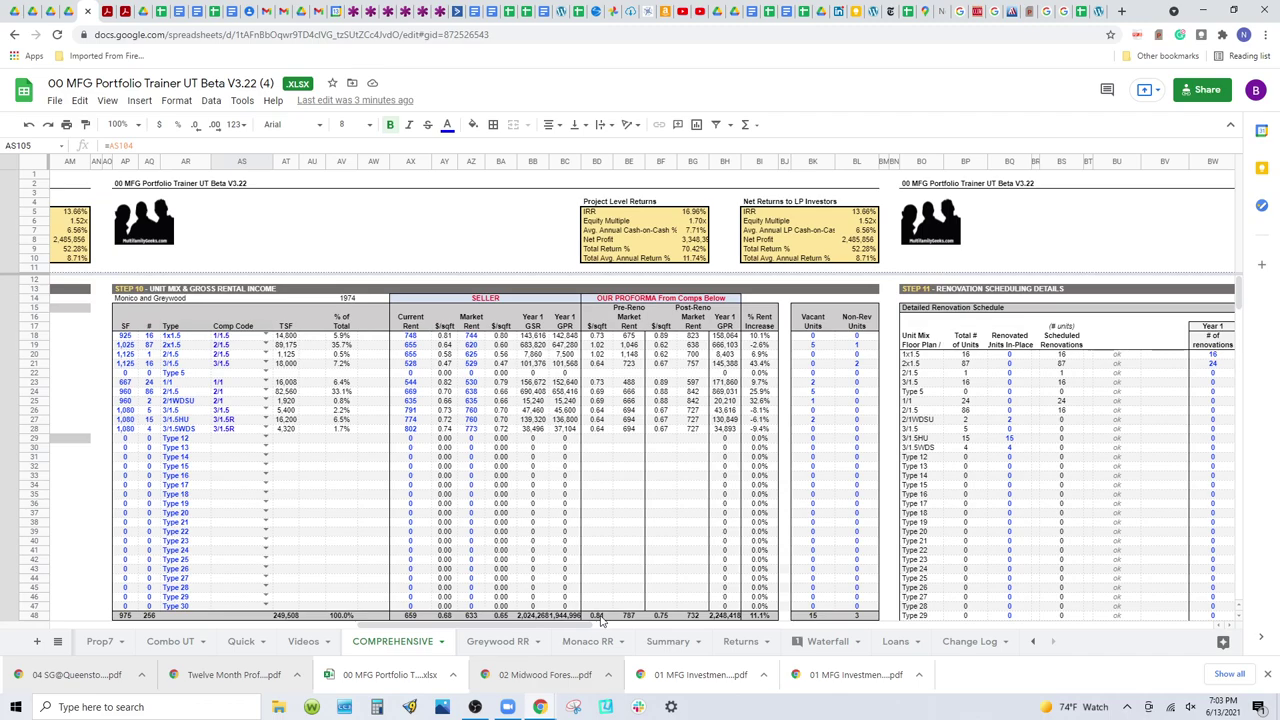
# Step: Check the formula behind the seller's average current rent per square foot in the Step 10 unit mix totals
pyautogui.click(445, 616)
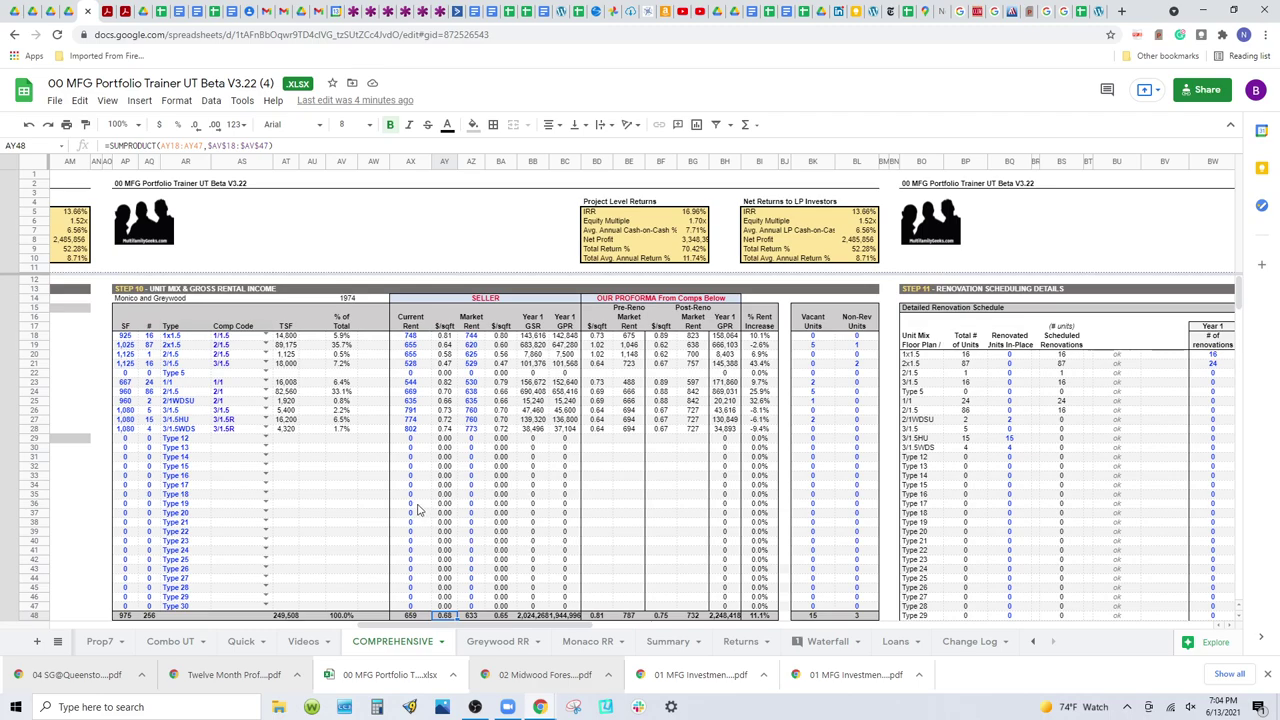
pyautogui.scroll(-5, 418, 510)
pyautogui.scroll(5, 430, 498)
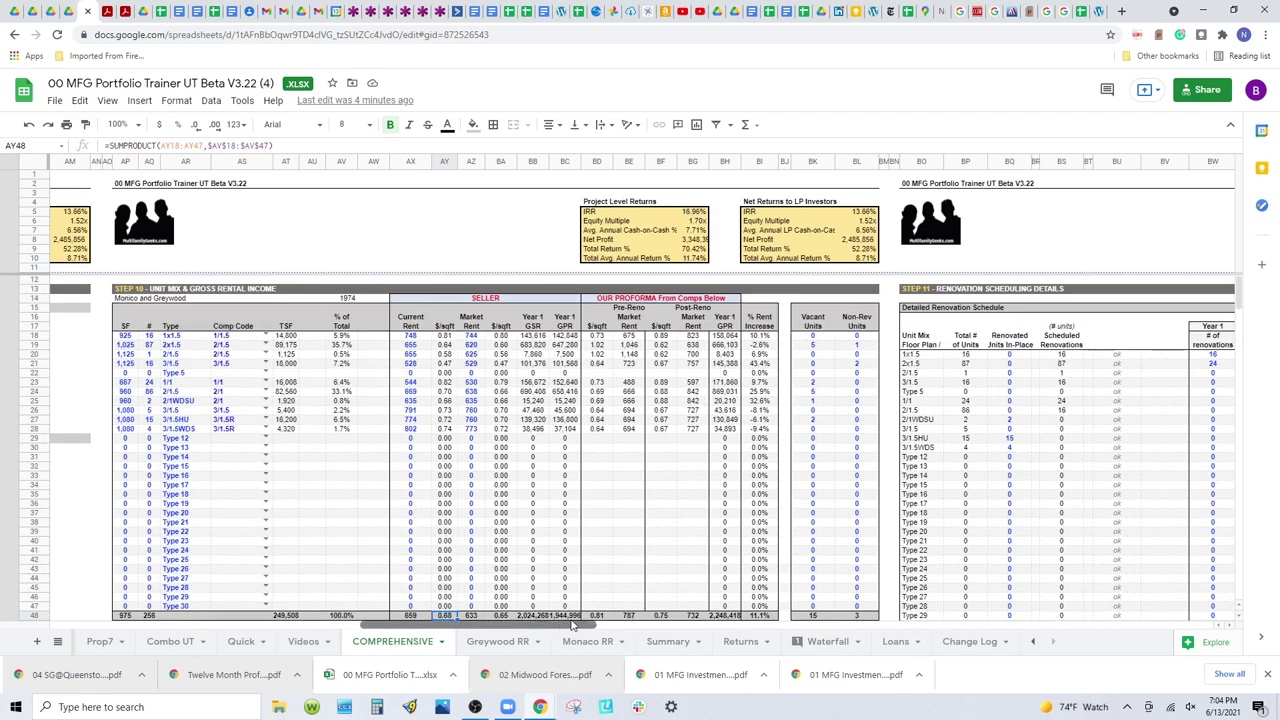
# Step: Examine the Step 11 renovation schedule, comparing yearly renovation counts per floor plan with the cumulative totals and the renovated and unrenovated rents
pyautogui.click(662, 624)
pyautogui.moveTo(664, 622); pyautogui.dragTo(677, 622)
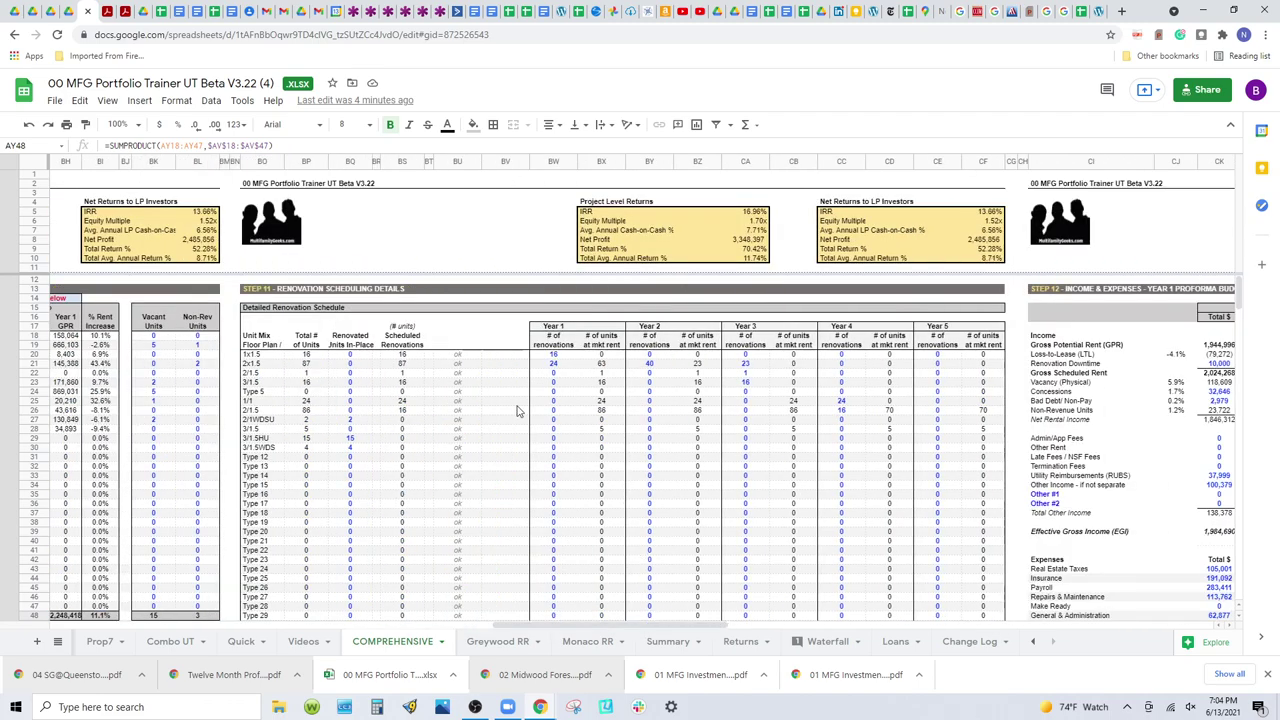
pyautogui.scroll(-5, 517, 410)
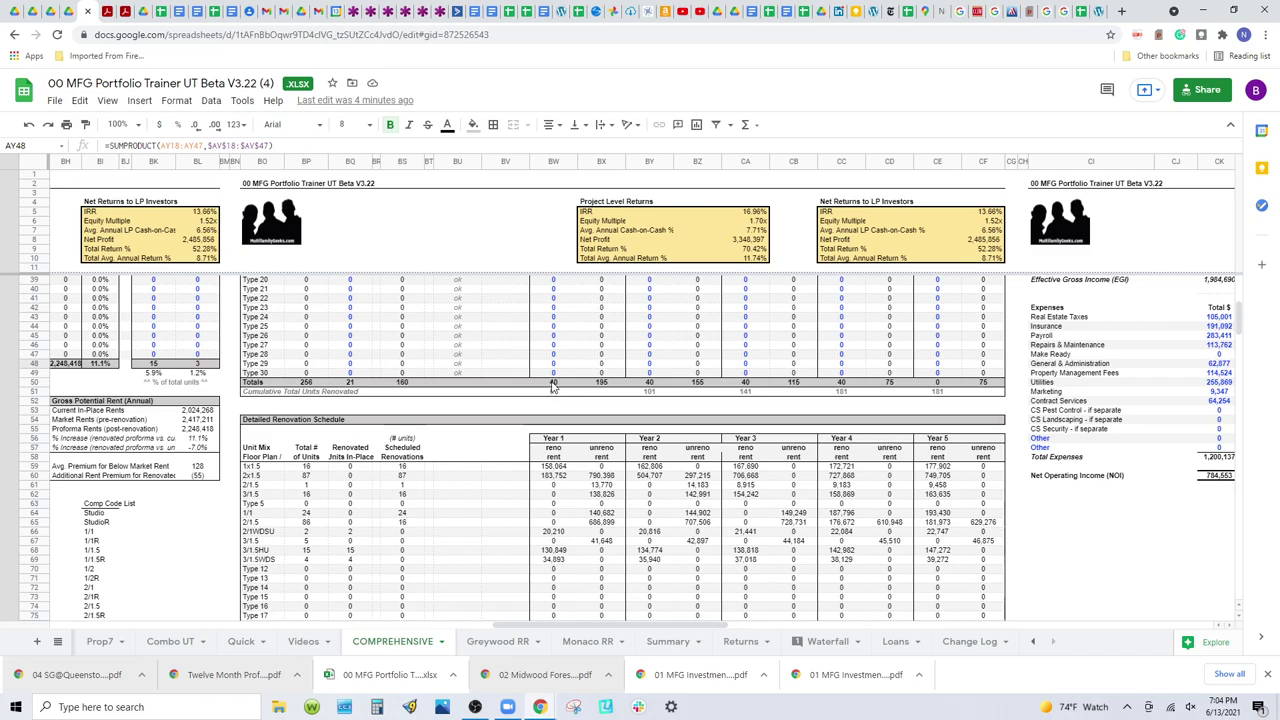
pyautogui.scroll(5, 560, 444)
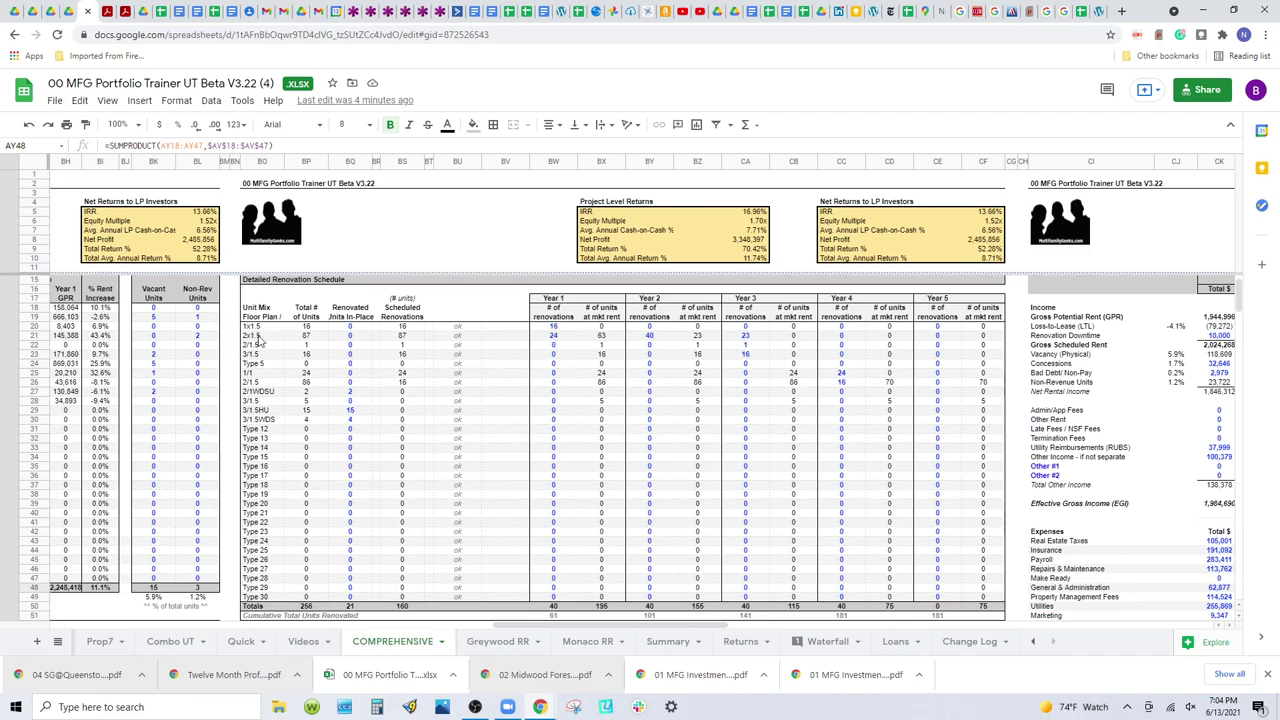
pyautogui.scroll(-2, 720, 495)
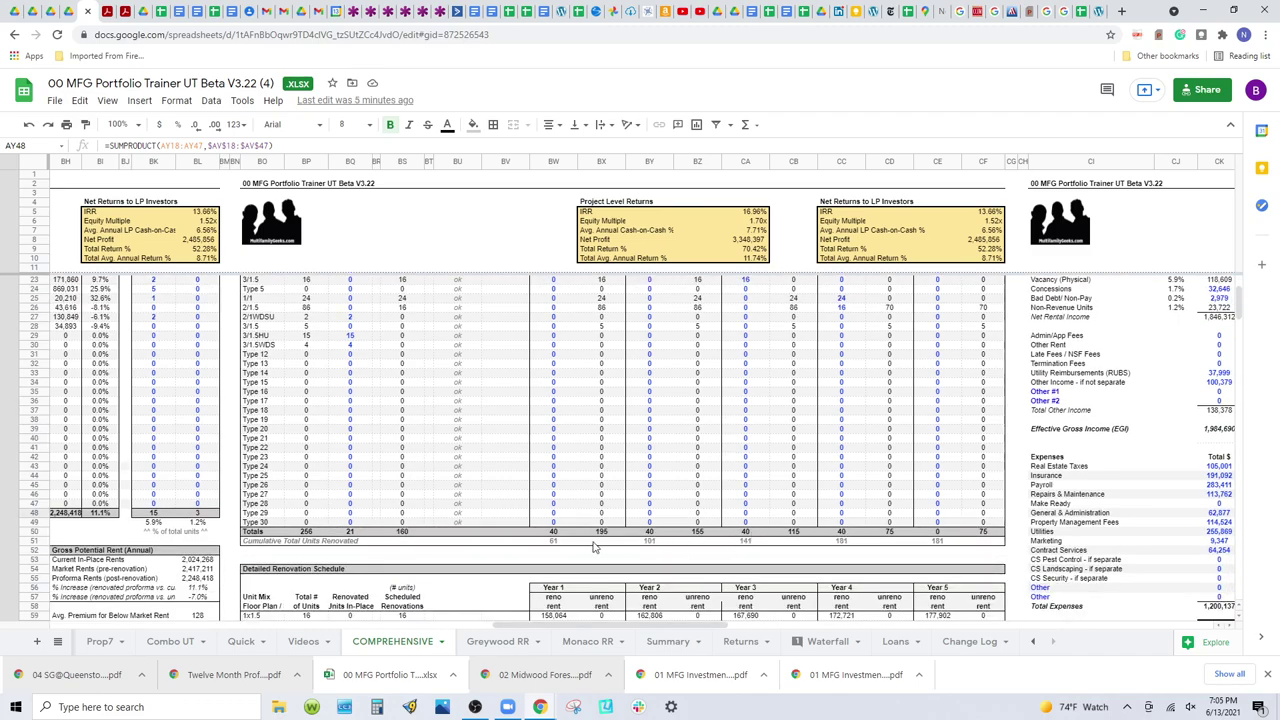
pyautogui.scroll(4, 865, 543)
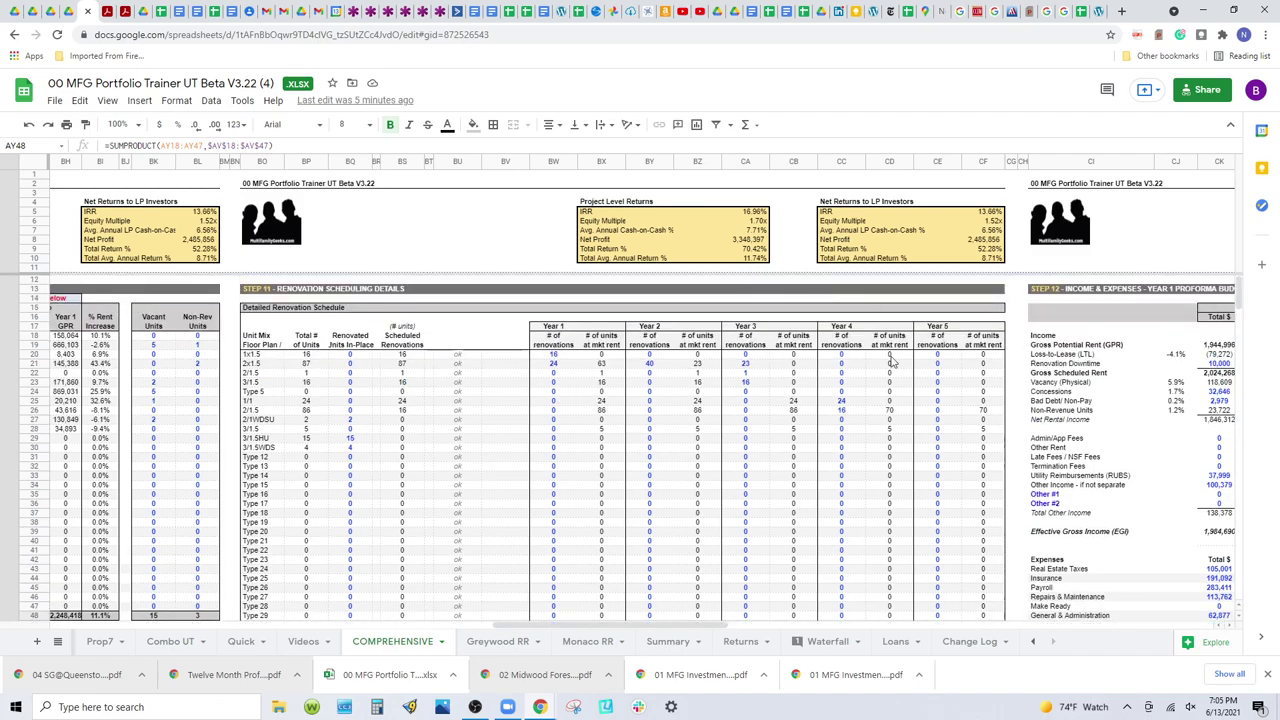
pyautogui.scroll(-10, 472, 440)
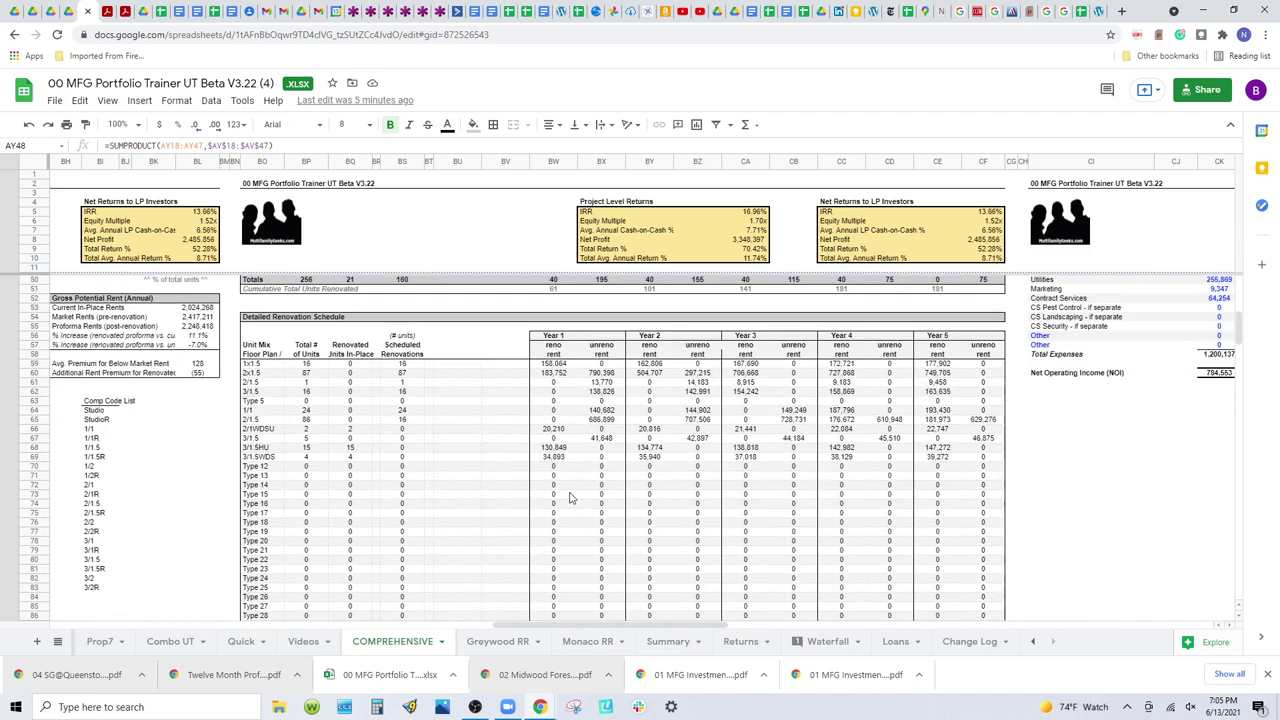
pyautogui.scroll(10, 700, 518)
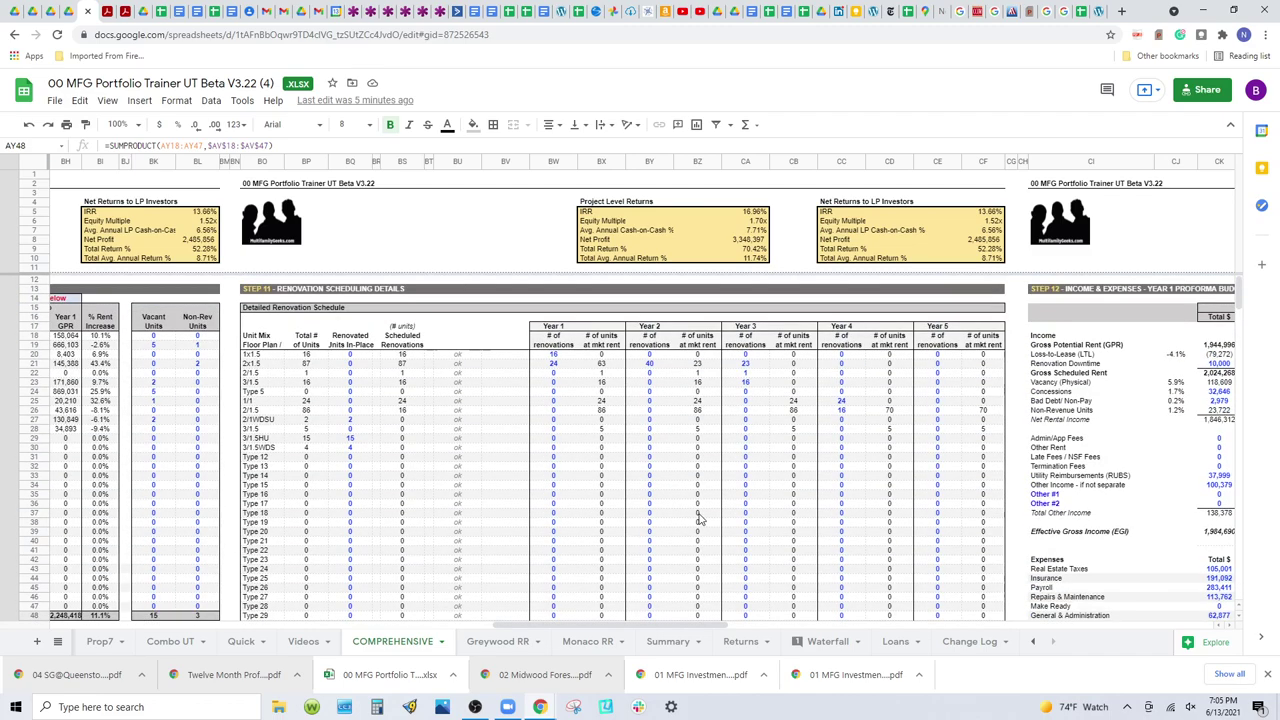
# Step: Set Bad Debt/Non-Pay to 5% in the Year 1 Proforma Budget of Step 12
pyautogui.moveTo(600, 630); pyautogui.dragTo(772, 628)
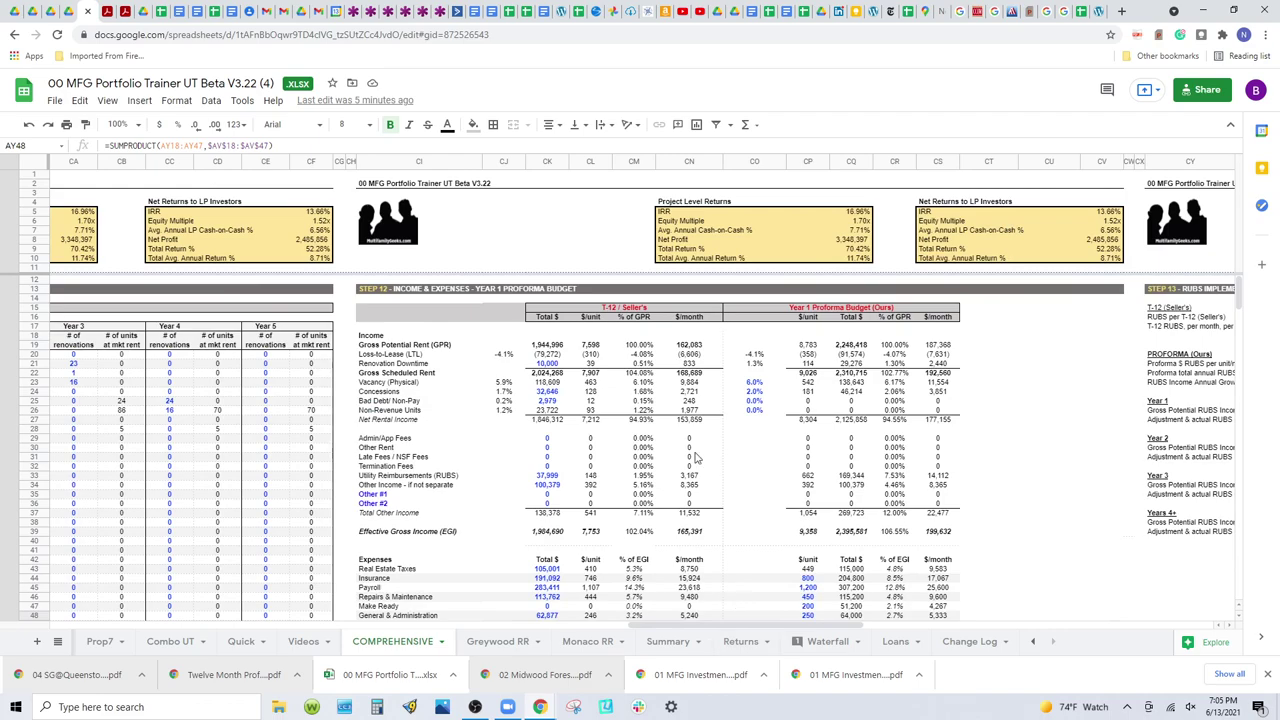
pyautogui.scroll(-4, 697, 457)
pyautogui.scroll(4, 693, 460)
pyautogui.click(753, 384)
pyautogui.click(755, 401)
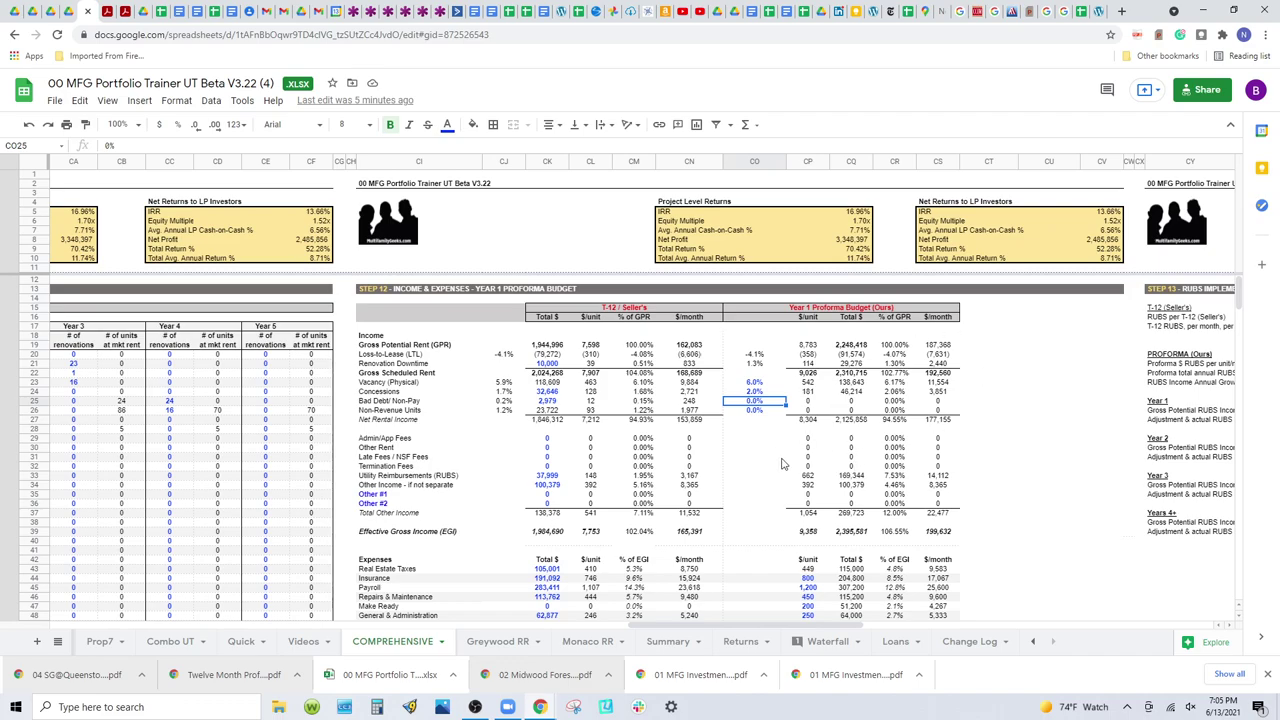
pyautogui.write('5')
pyautogui.press('Return')
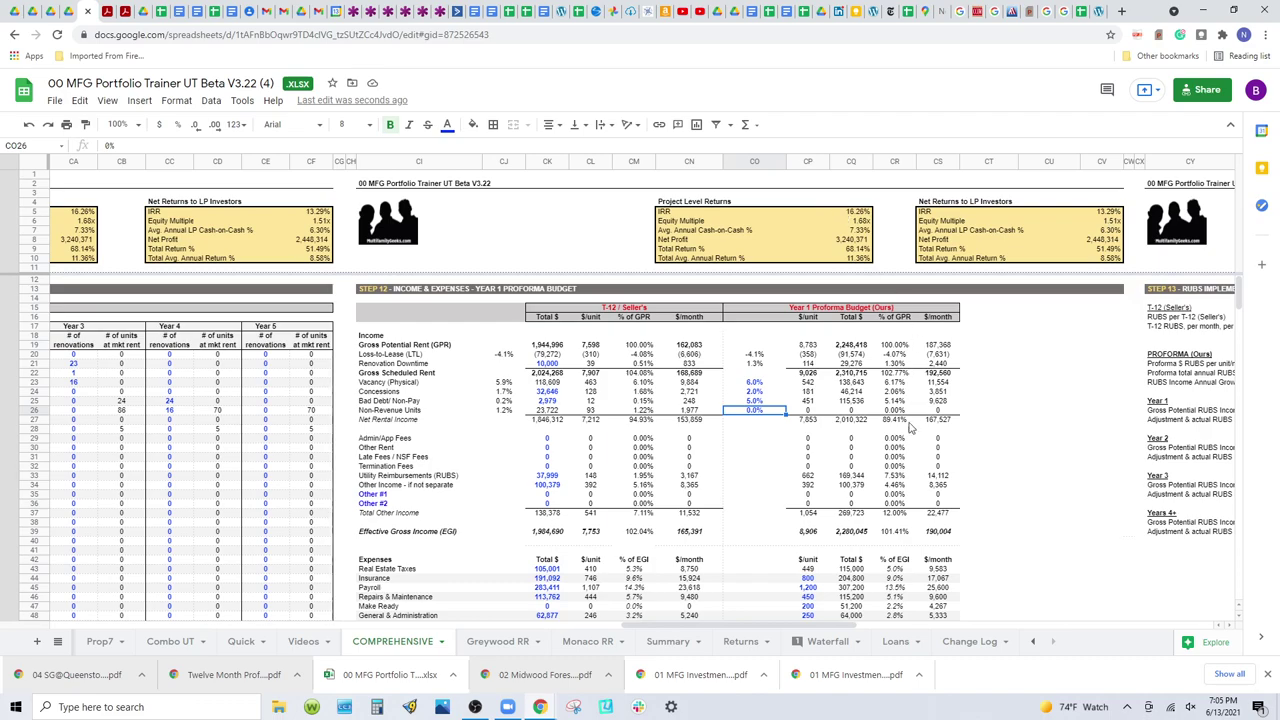
# Step: Set the Property Management Fees to 6% in the Step 12 Year 1 Proforma Budget expenses
pyautogui.scroll(-2, 875, 510)
pyautogui.scroll(-3, 875, 510)
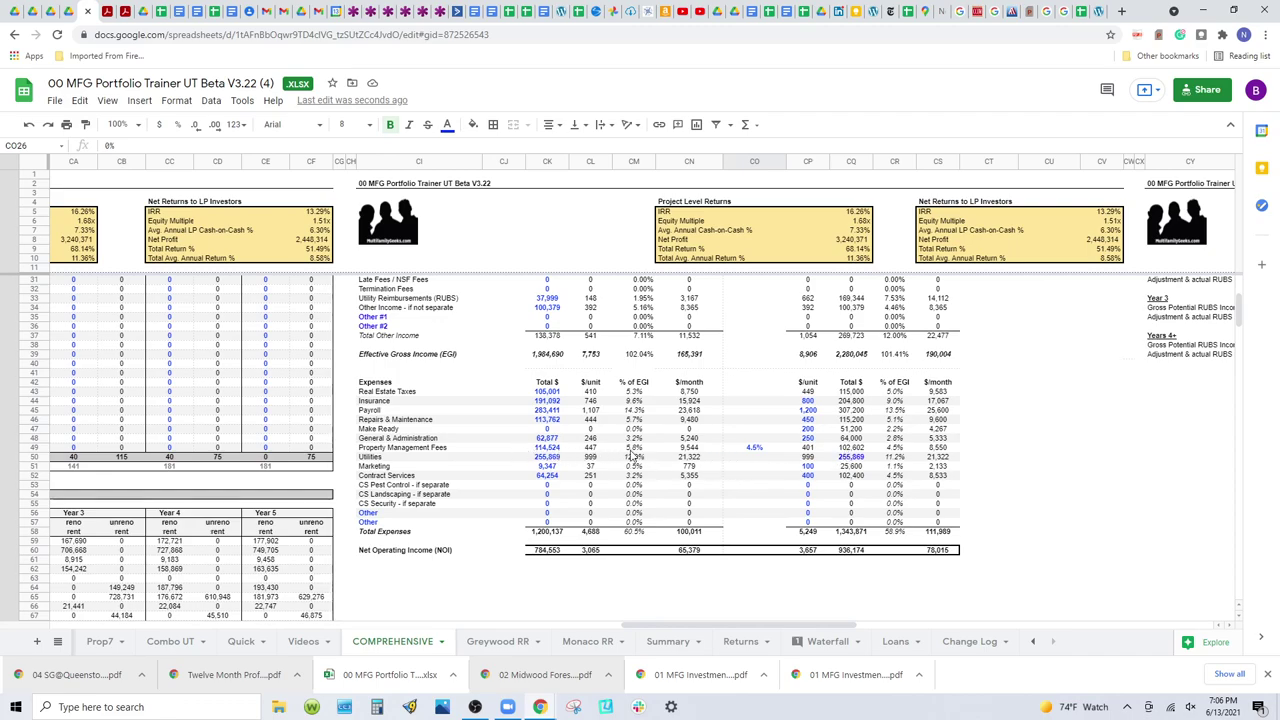
pyautogui.click(756, 450)
pyautogui.write('6%')
pyautogui.press('Return')
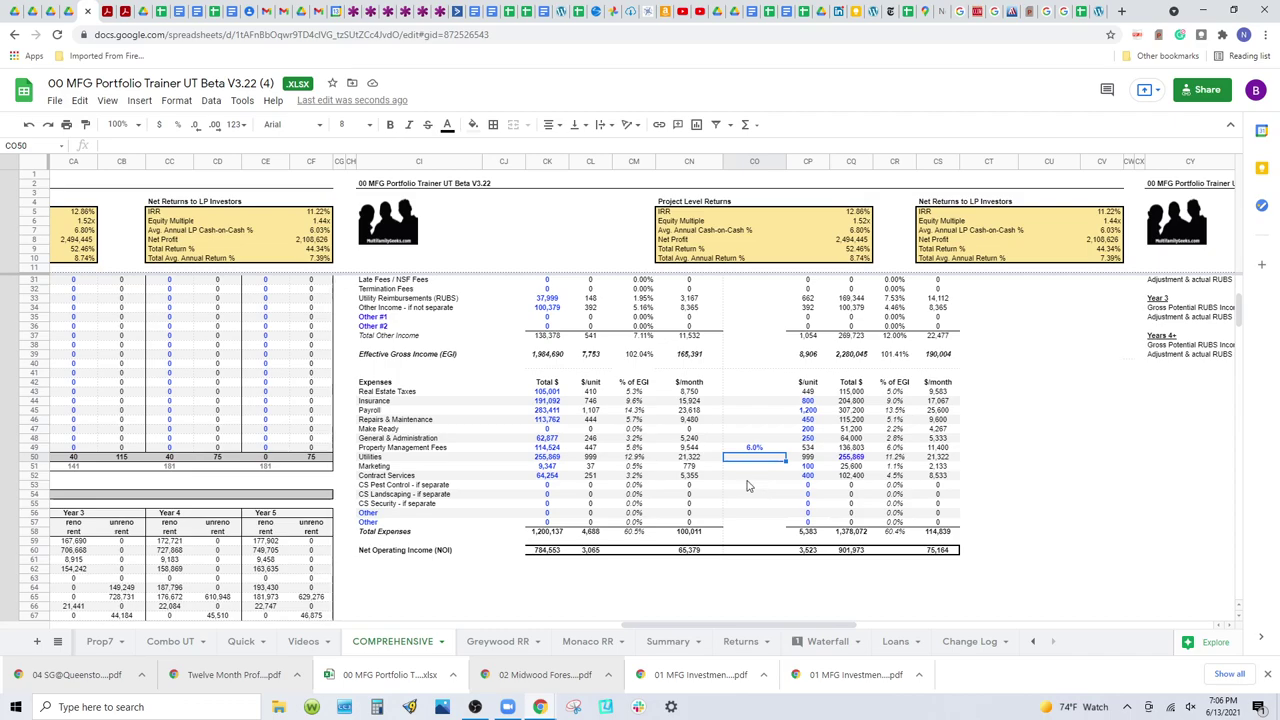
pyautogui.click(753, 449)
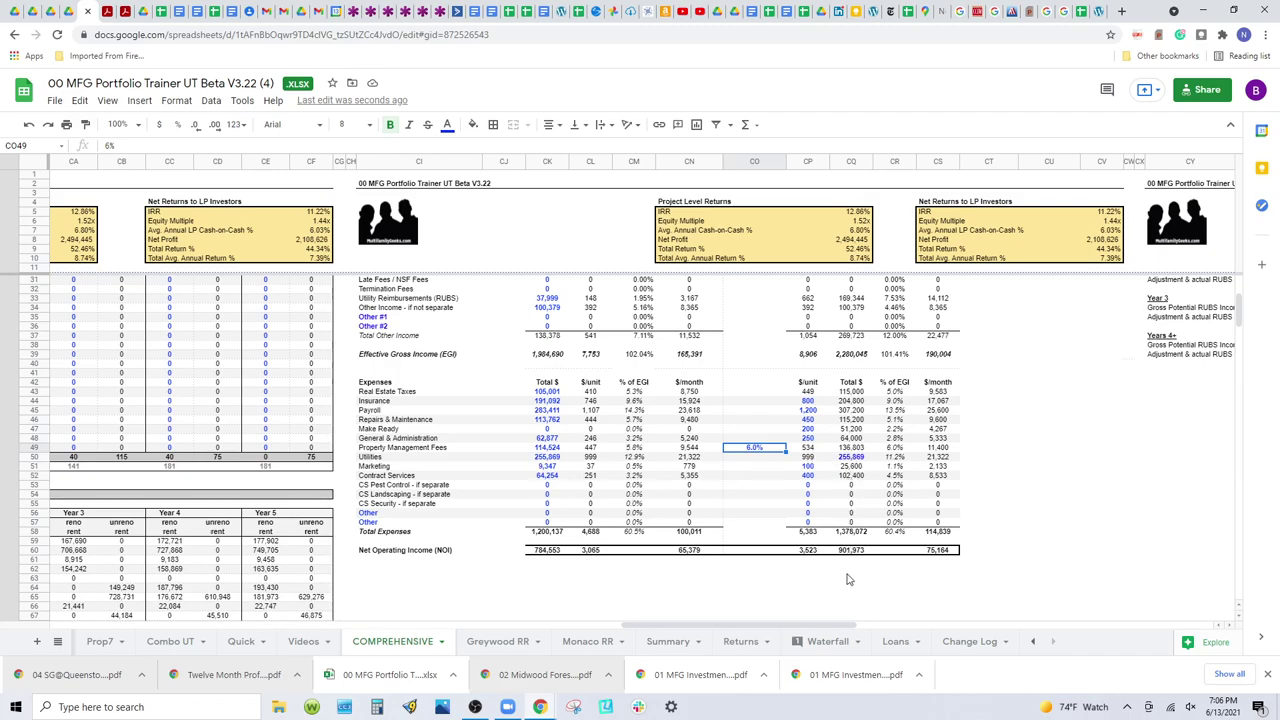
# Step: Review the Step 13 RUBS implementation and check the RUBS income annual growth assumption for Year 2 onwards
pyautogui.scroll(-3, 846, 577)
pyautogui.scroll(3, 850, 576)
pyautogui.scroll(6, 852, 576)
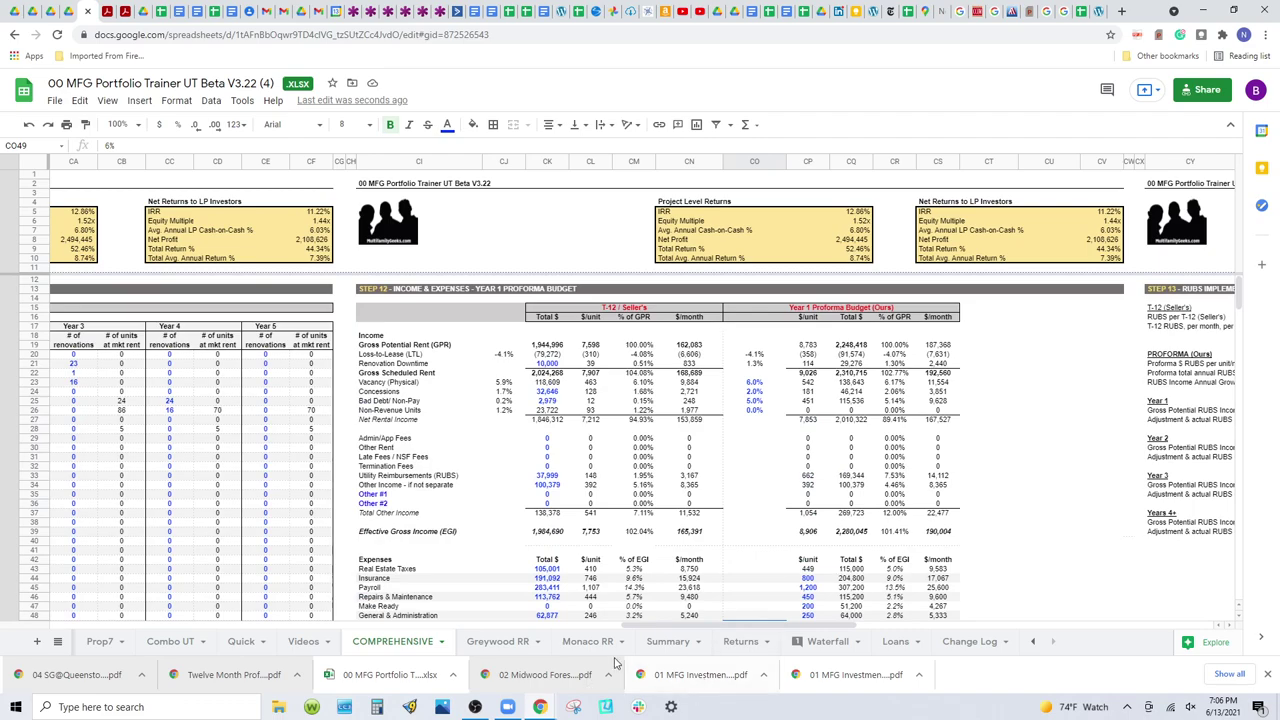
pyautogui.moveTo(692, 628); pyautogui.dragTo(800, 627)
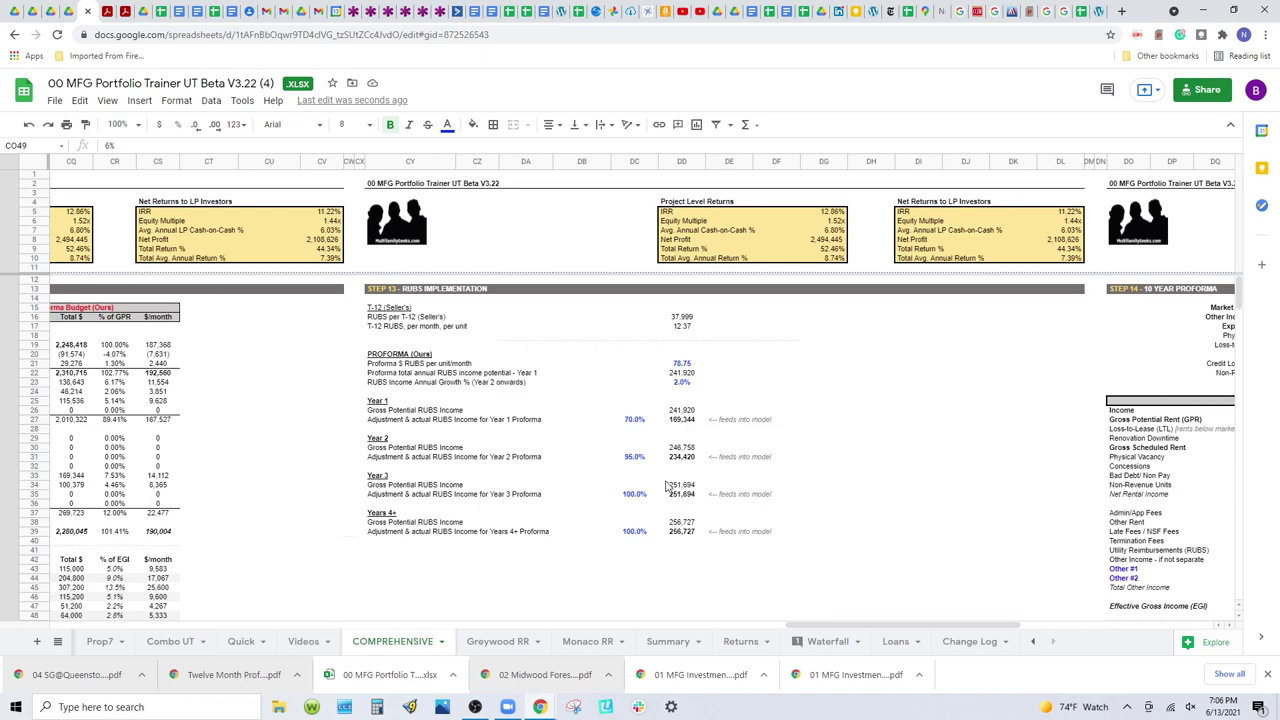
pyautogui.click(681, 383)
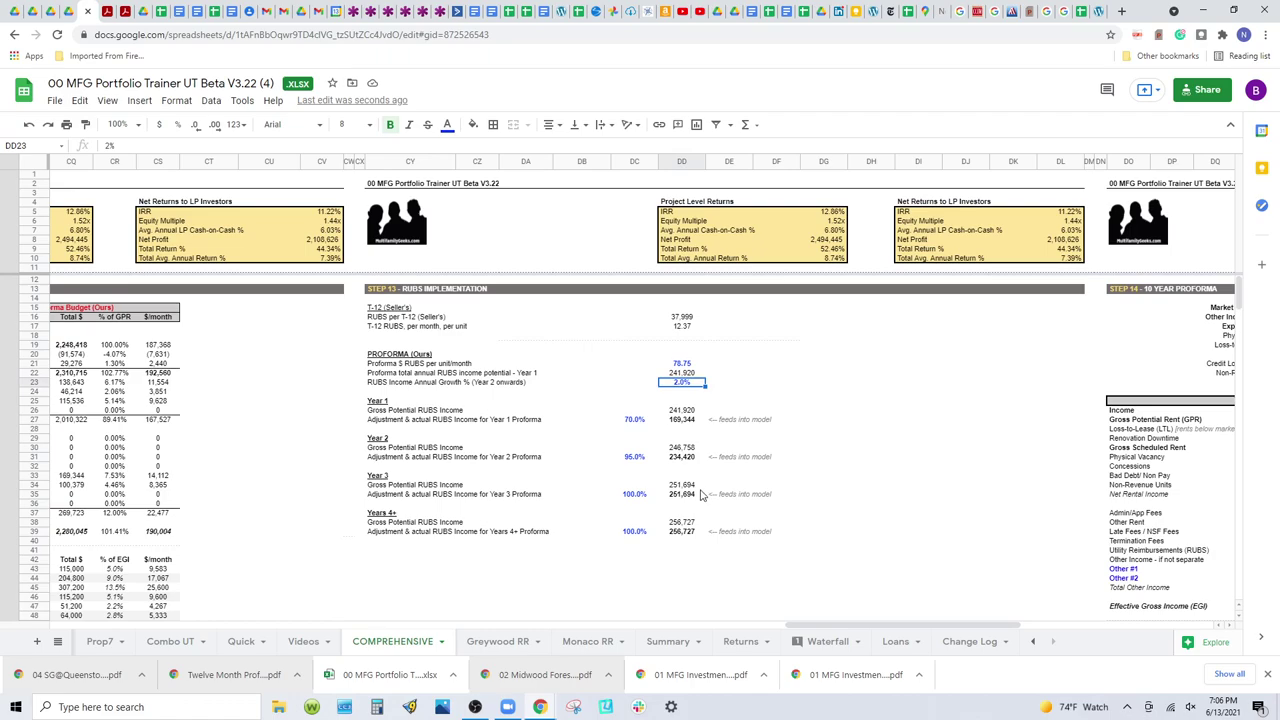
# Step: Examine the income and expense lines of the Step 14 10-year proforma alongside the timeline, tax and exit assumptions in Steps 5 to 7
pyautogui.moveTo(824, 626); pyautogui.dragTo(947, 638)
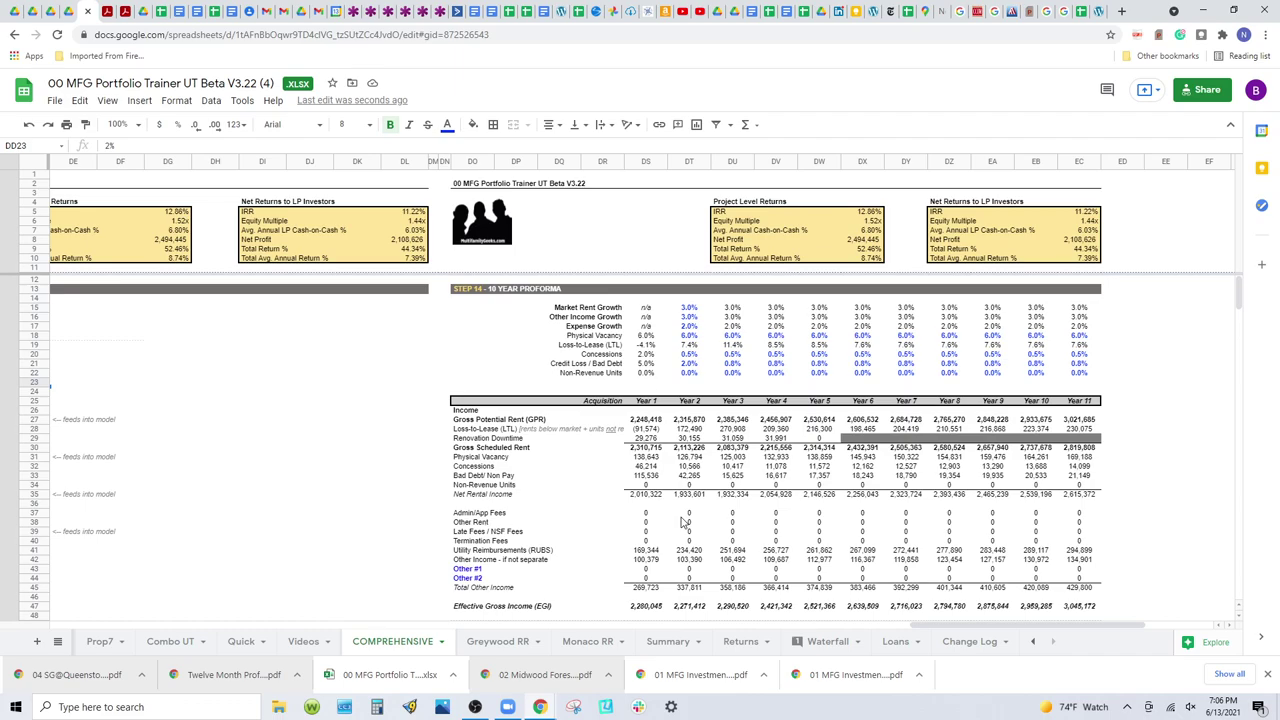
pyautogui.scroll(-3, 683, 521)
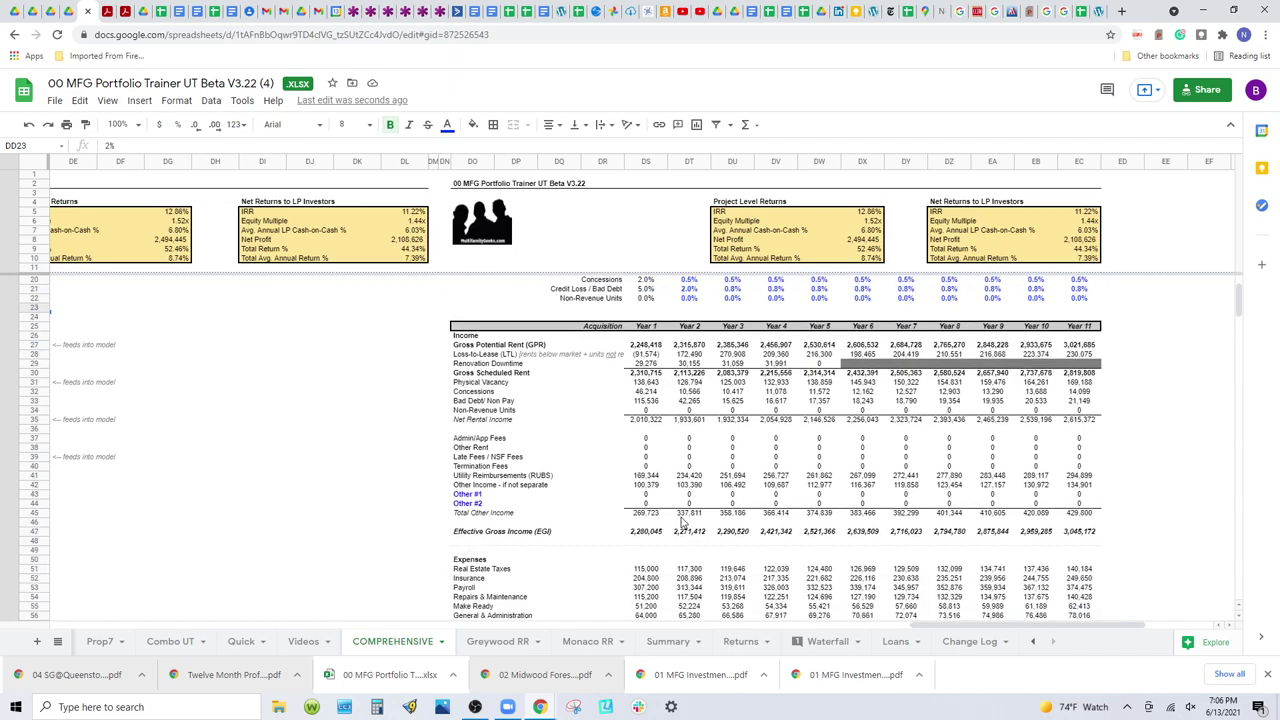
pyautogui.scroll(-8, 683, 521)
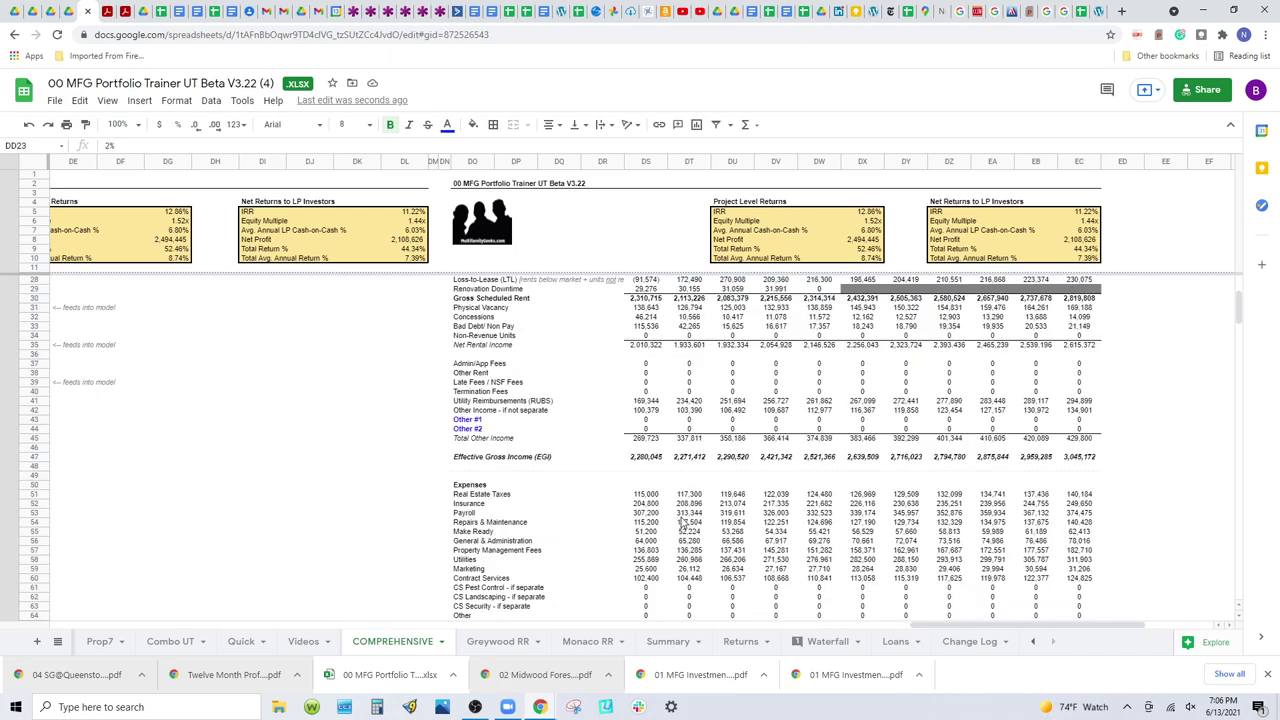
pyautogui.scroll(6, 683, 521)
pyautogui.scroll(5, 683, 521)
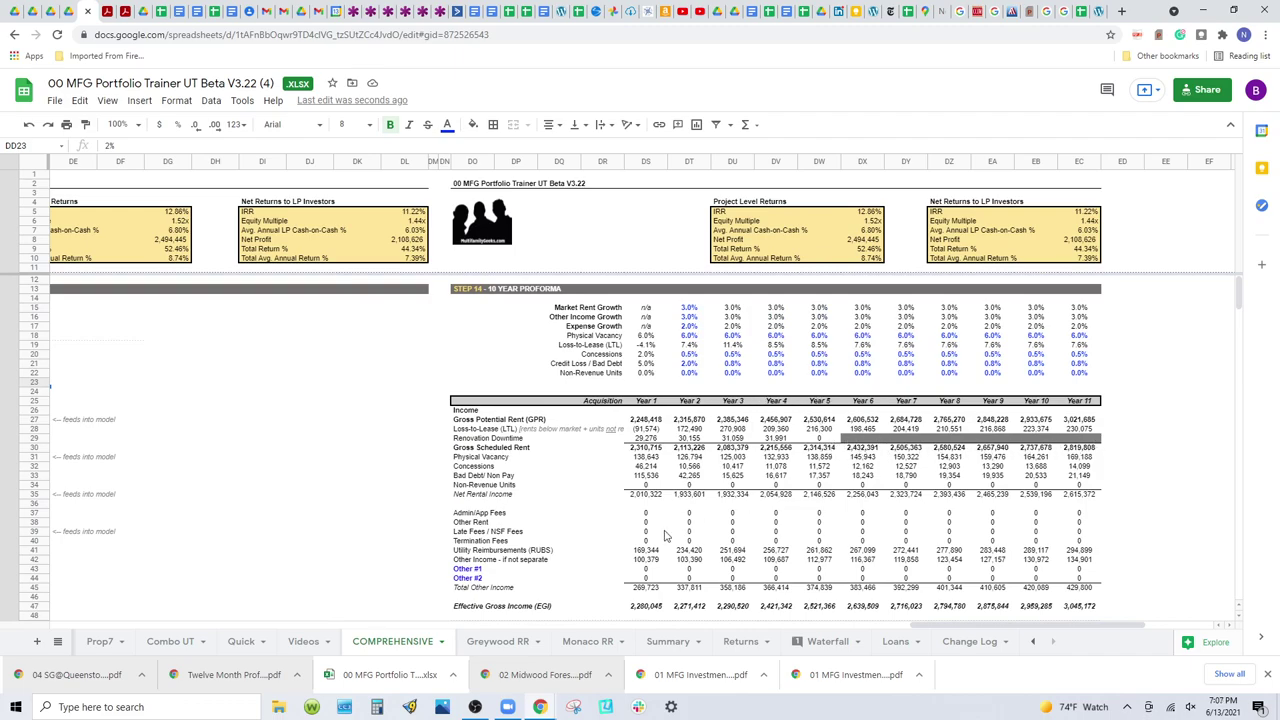
pyautogui.moveTo(925, 629); pyautogui.dragTo(182, 630)
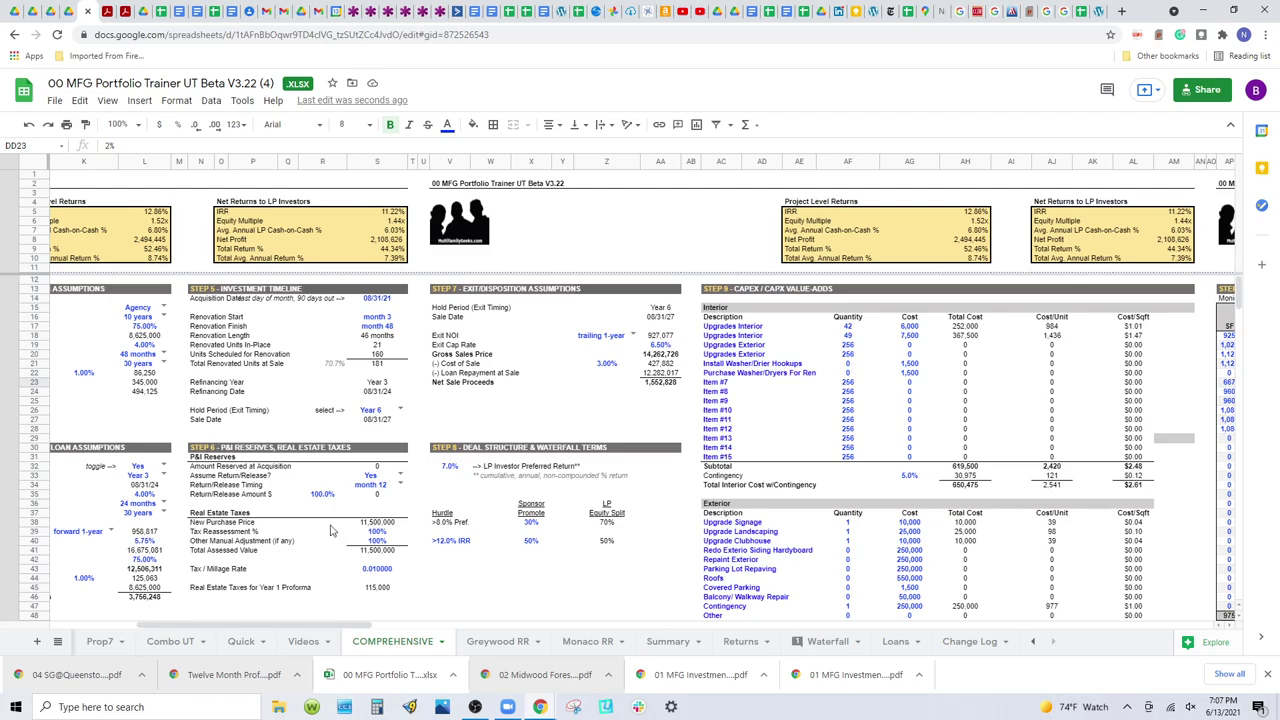
pyautogui.moveTo(306, 630); pyautogui.dragTo(1065, 640)
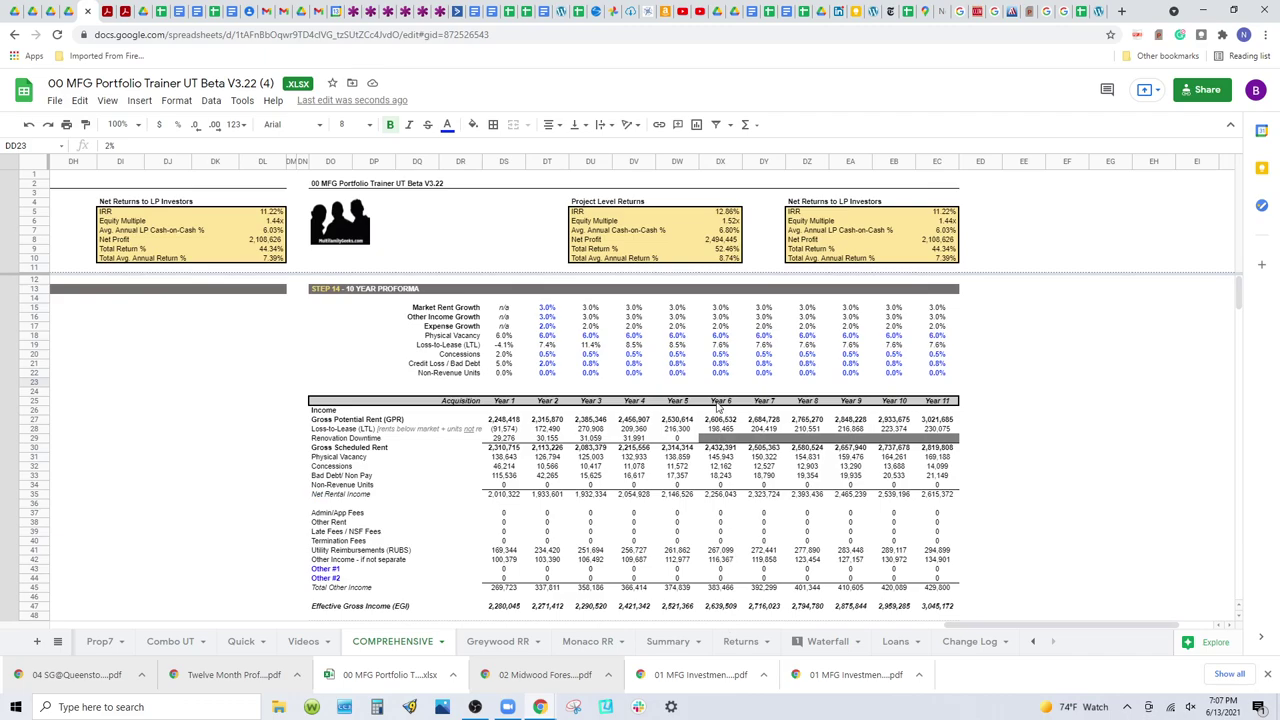
# Step: Set the last Other expense line in the Step 14 proforma to 180,000 for each of Years 6 through 11
pyautogui.scroll(-5, 727, 489)
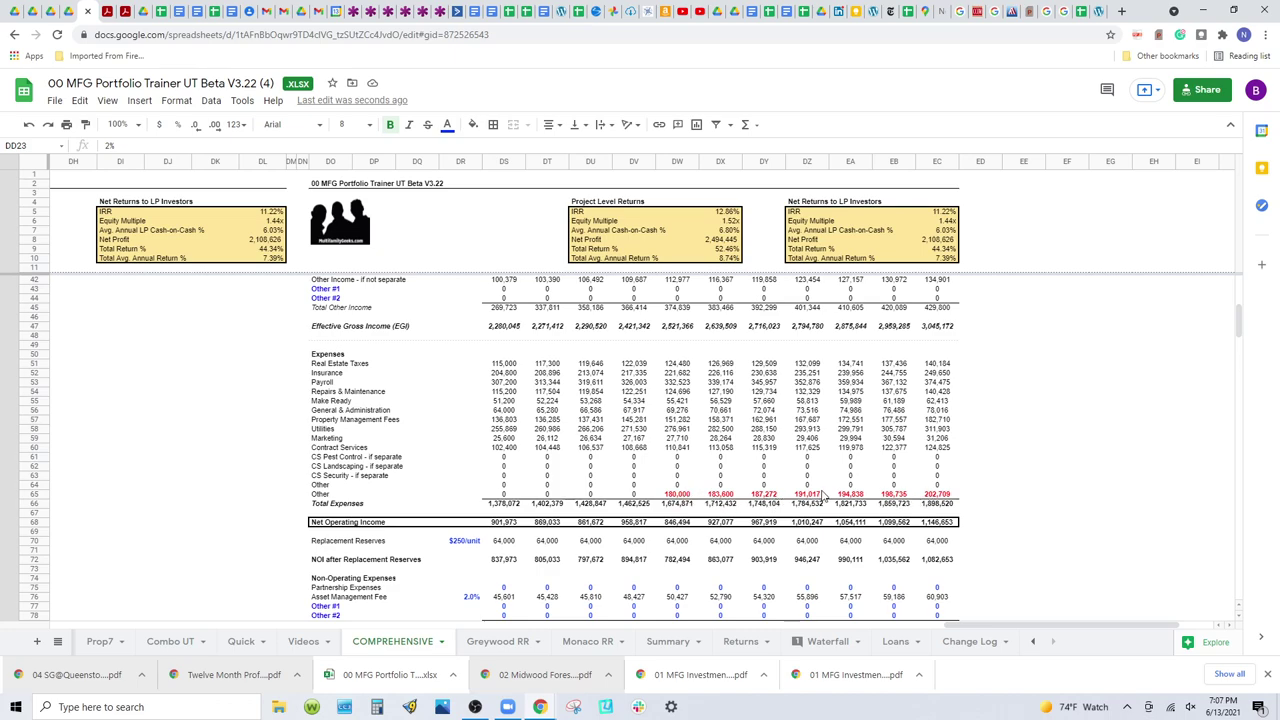
pyautogui.click(728, 495)
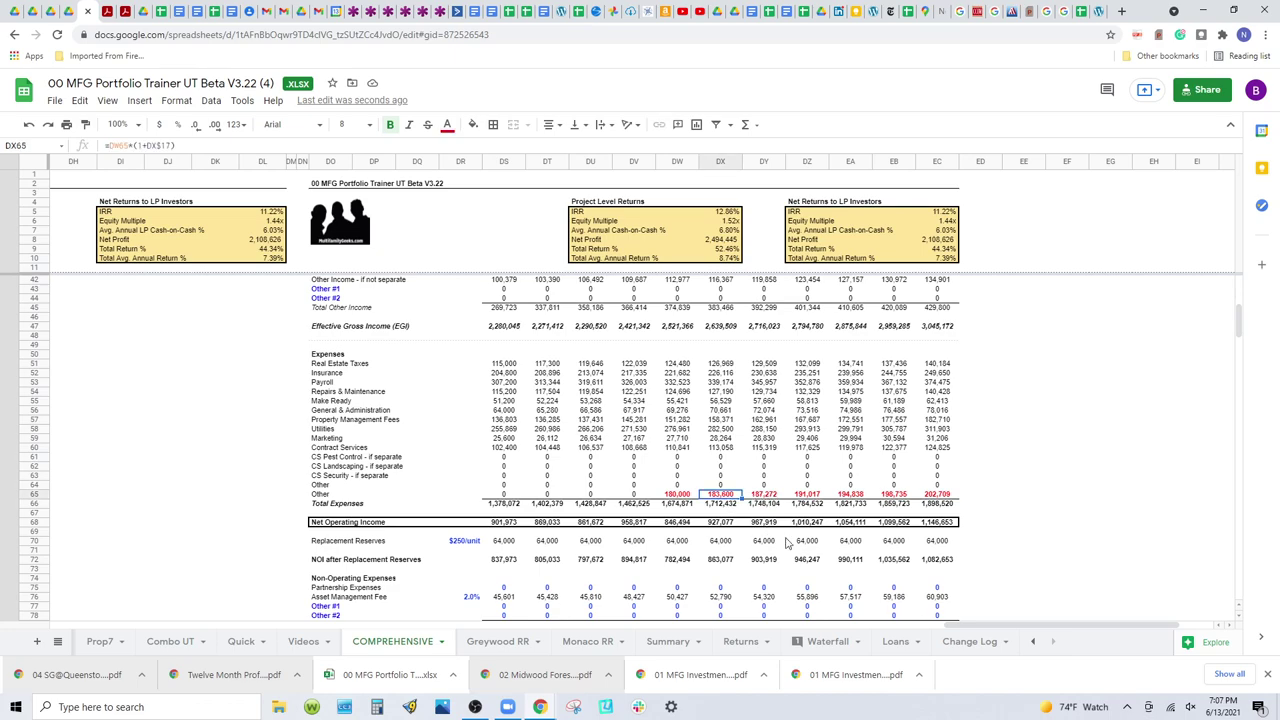
pyautogui.write('180000')
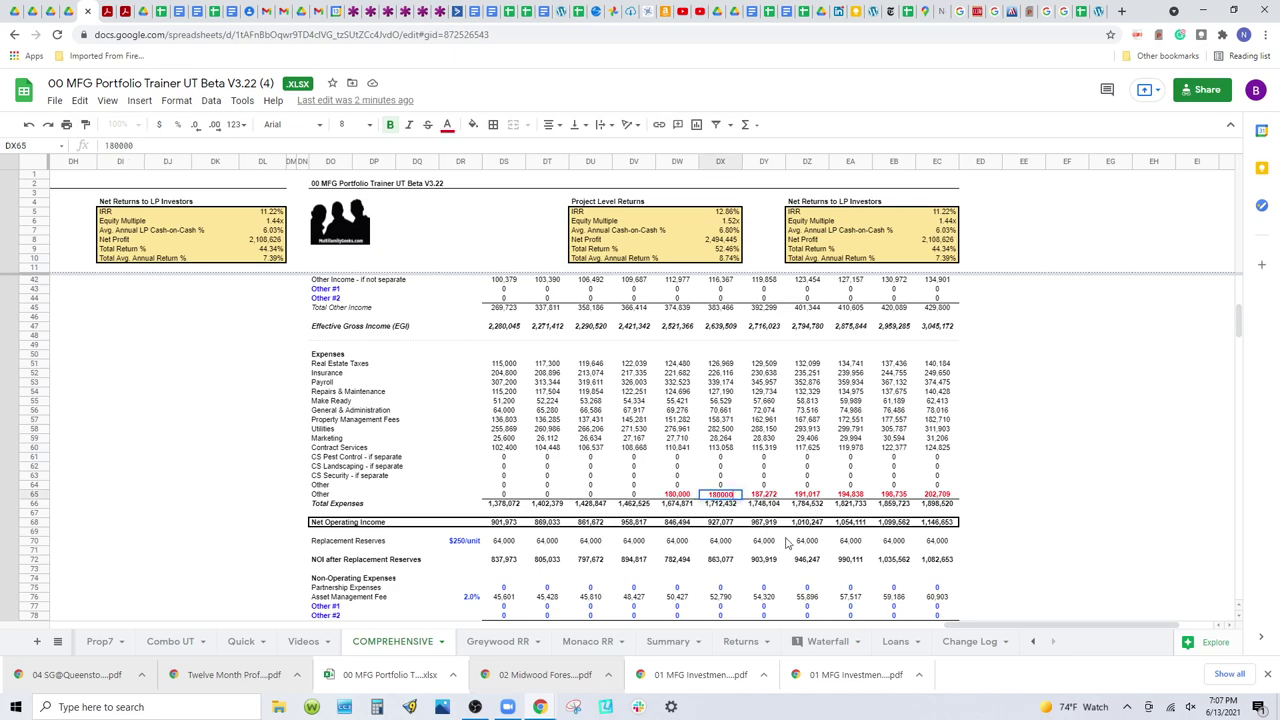
pyautogui.press('Tab')
pyautogui.write('180000')
pyautogui.press('Tab')
pyautogui.write('180000')
pyautogui.press('Tab')
pyautogui.write('180,00')
pyautogui.write('0')
pyautogui.press('Tab')
pyautogui.write('180000')
pyautogui.press('Tab')
pyautogui.write('180,0')
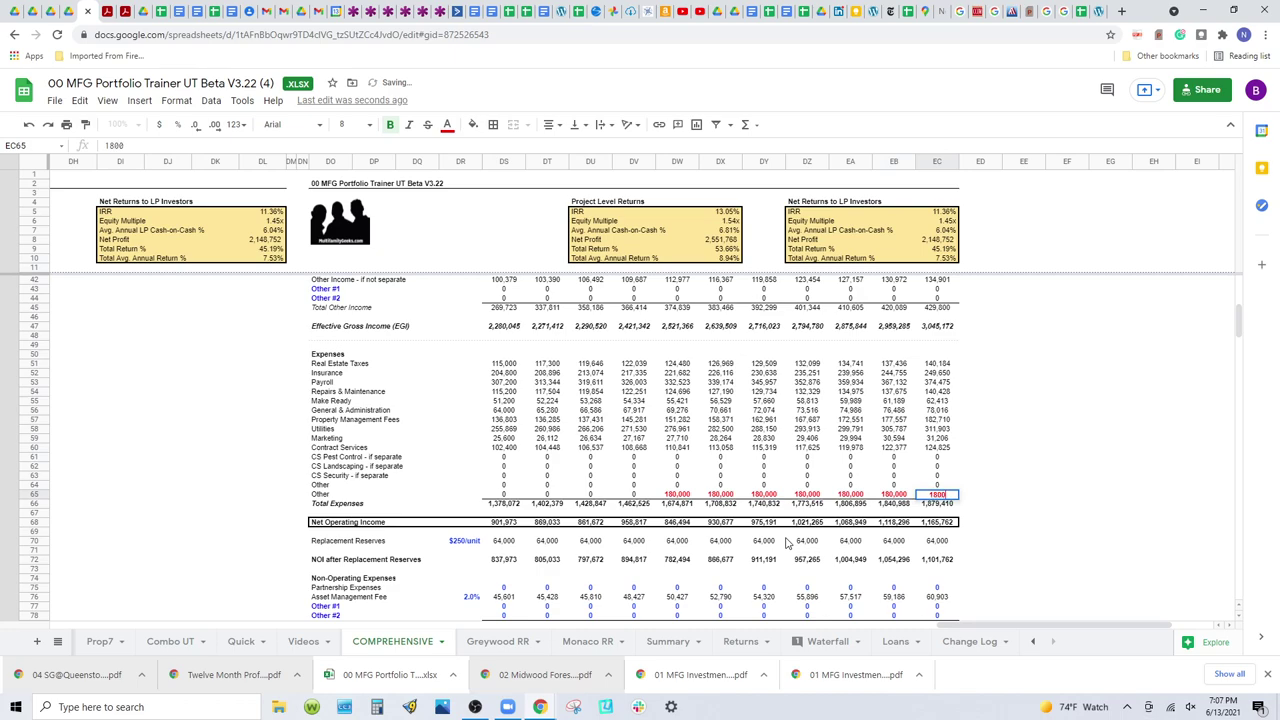
pyautogui.write('00')
pyautogui.press('Tab')
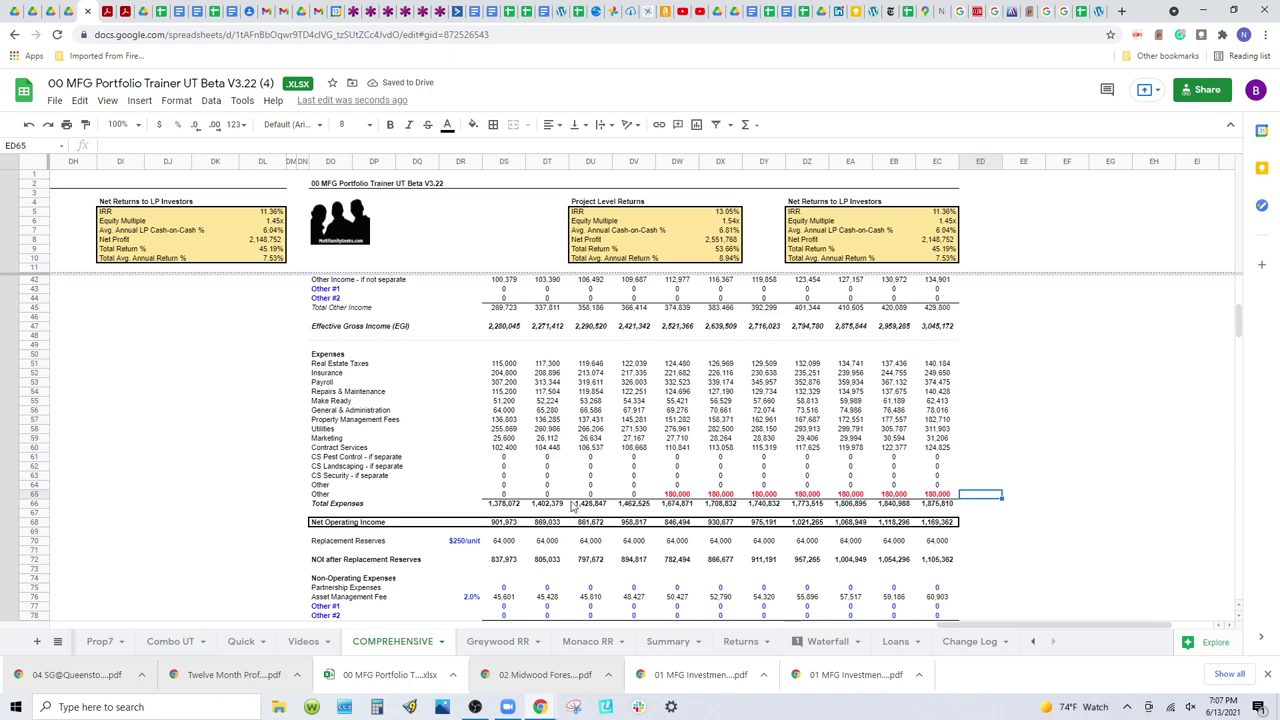
# Step: Examine the replacement reserves, non-operating expenses, debt service and net cash flow in the Step 14 proforma against its income lines
pyautogui.scroll(-2, 572, 507)
pyautogui.scroll(-1, 572, 507)
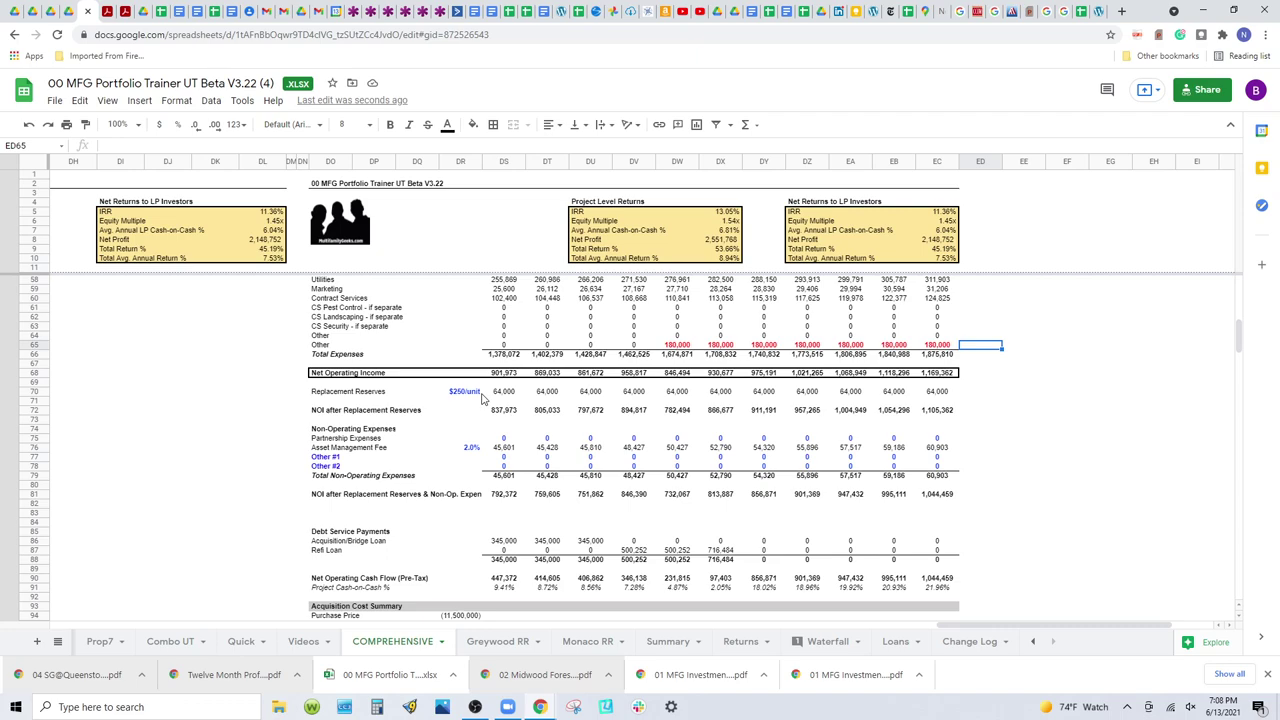
pyautogui.scroll(-2, 623, 577)
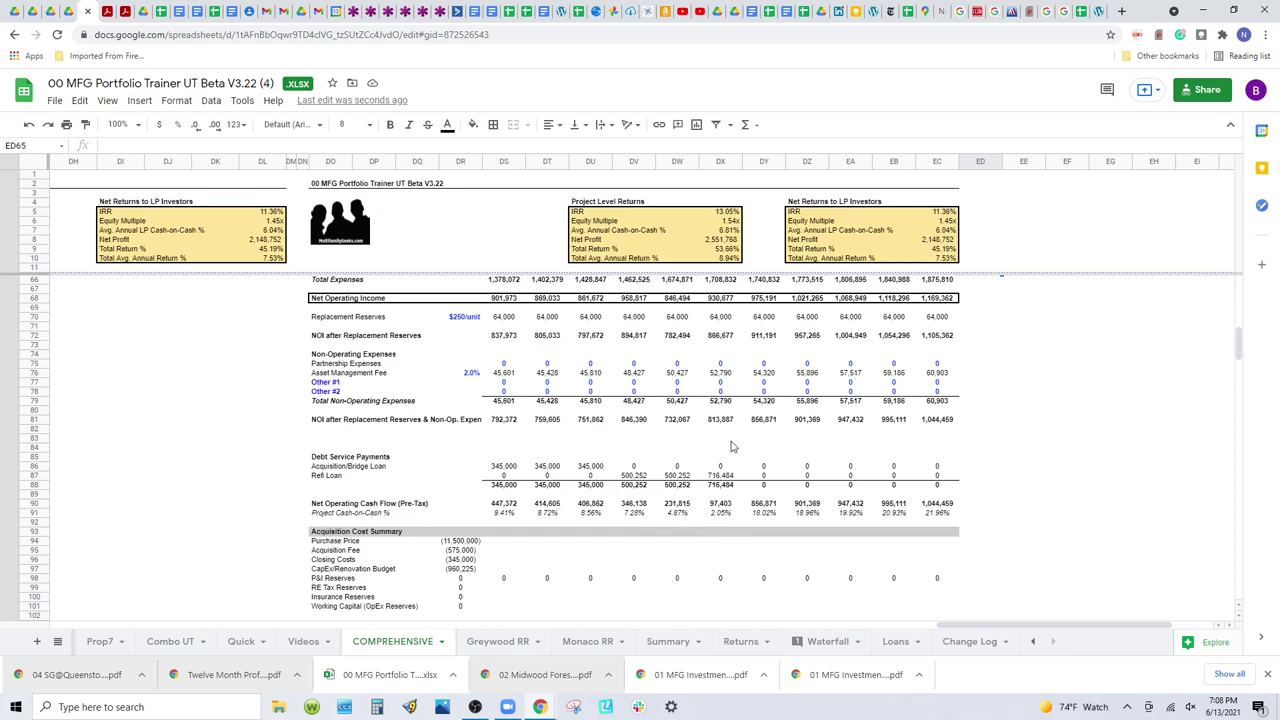
pyautogui.scroll(1, 714, 494)
pyautogui.scroll(10, 714, 494)
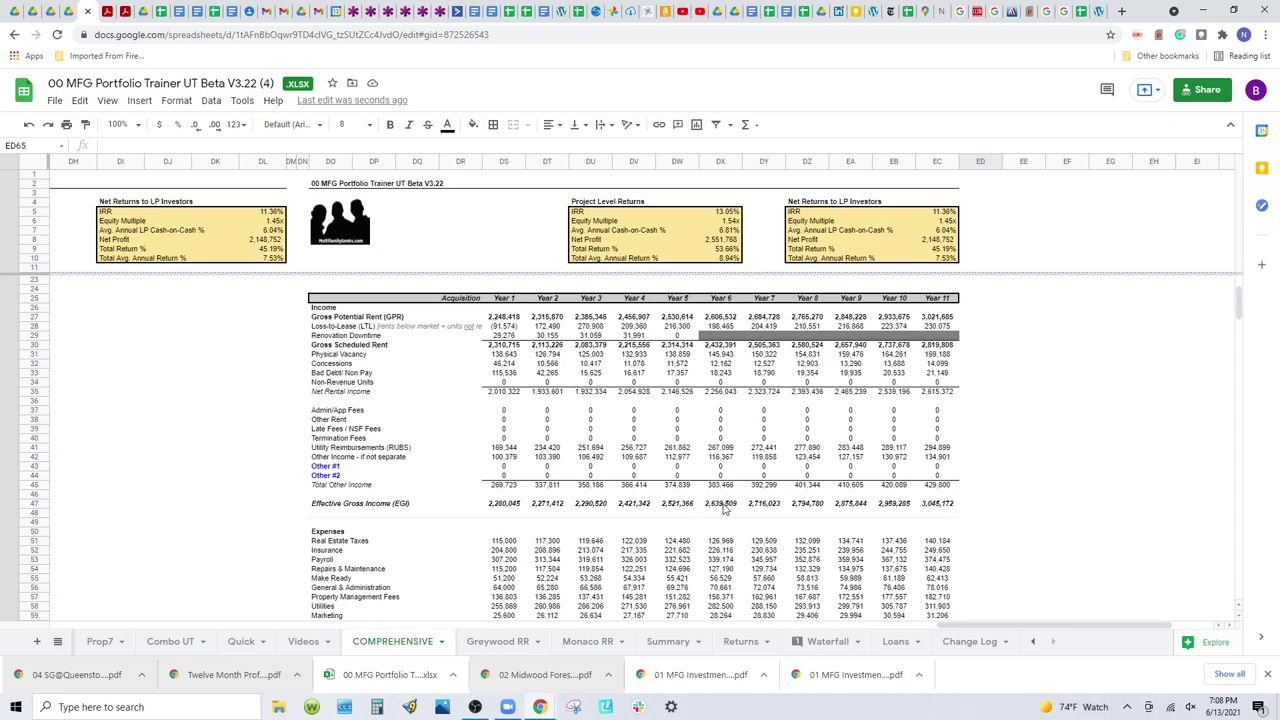
pyautogui.scroll(-10, 724, 506)
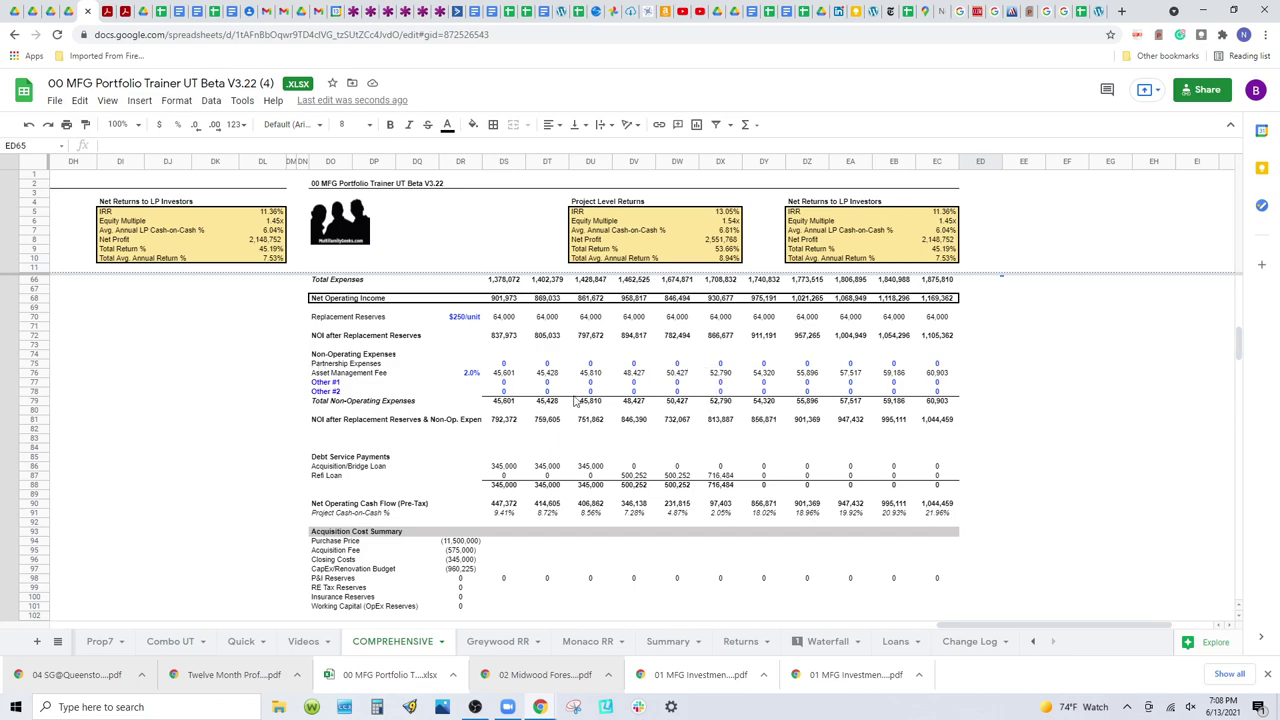
# Step: Try an Asset Management Fee of 1% in the Step 14 non-operating expenses
pyautogui.click(475, 376)
pyautogui.write('1')
pyautogui.press('Return')
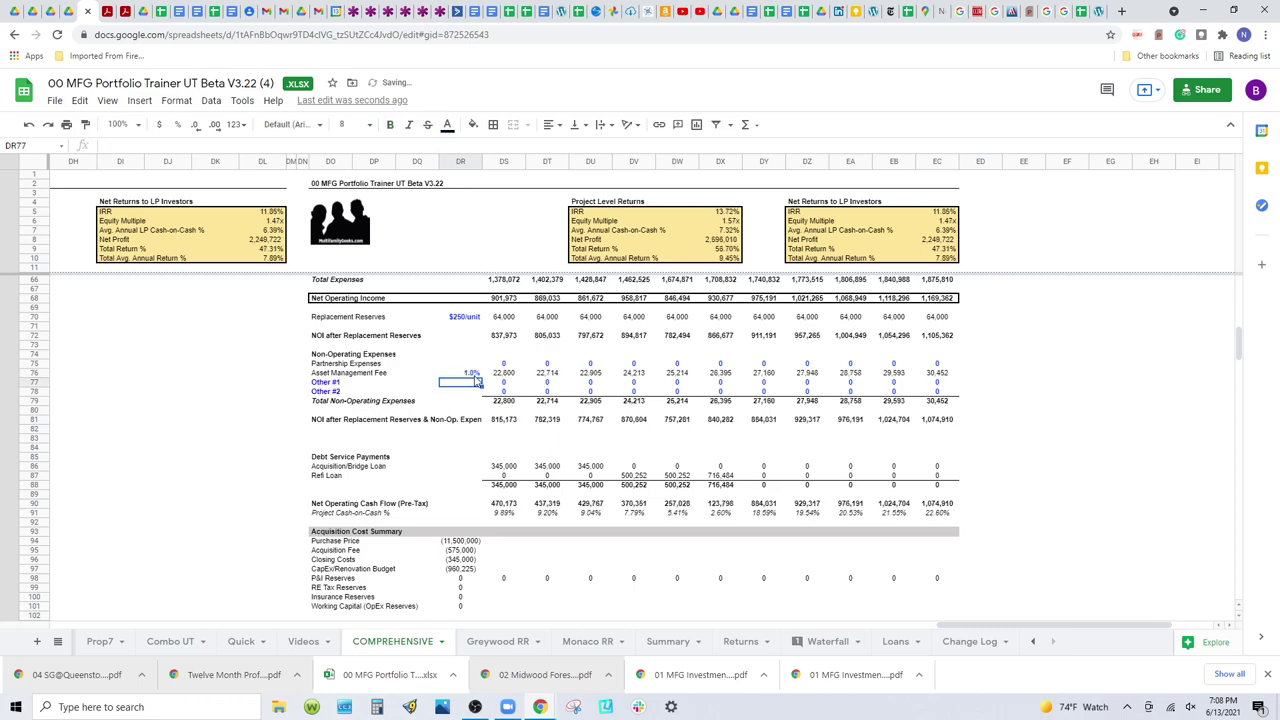
# Step: Set the Asset Management Fee to 1.5% in the Step 14 non-operating expenses
pyautogui.click(475, 377)
pyautogui.write('1.5')
pyautogui.press('Return')
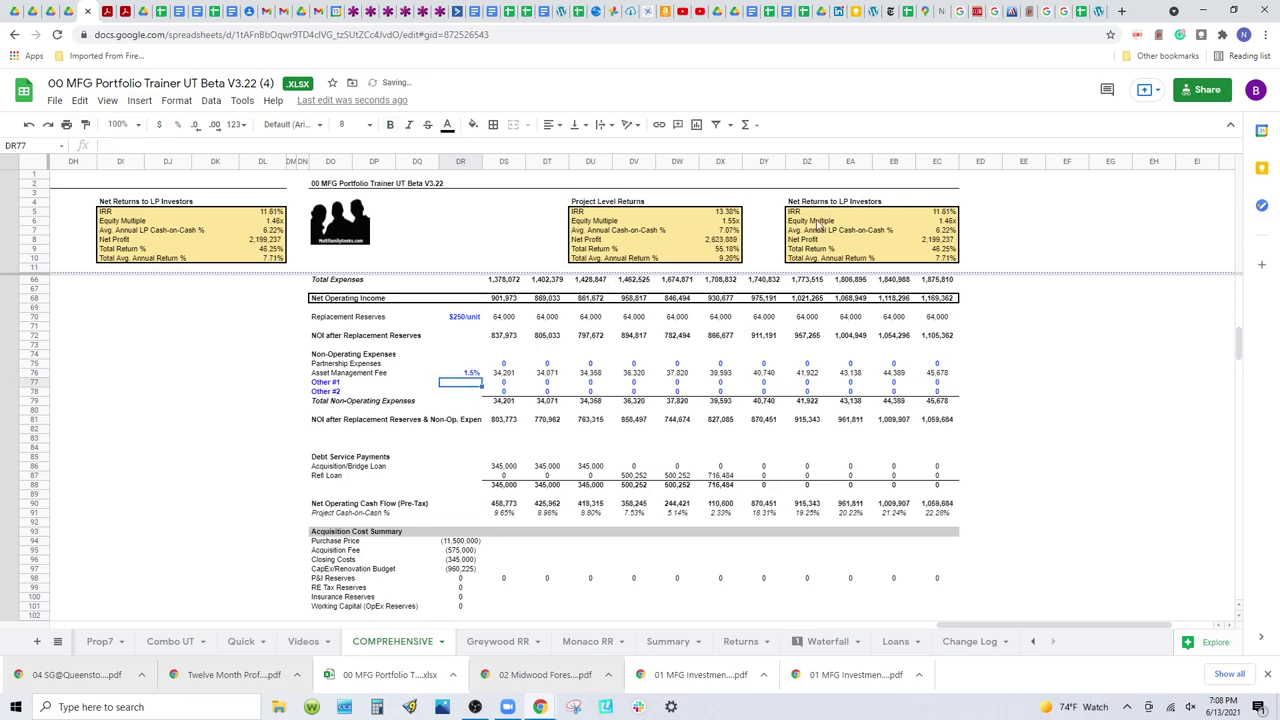
# Step: Set the Asset Management Fee to 2% in the Step 14 non-operating expenses
pyautogui.scroll(-5, 676, 488)
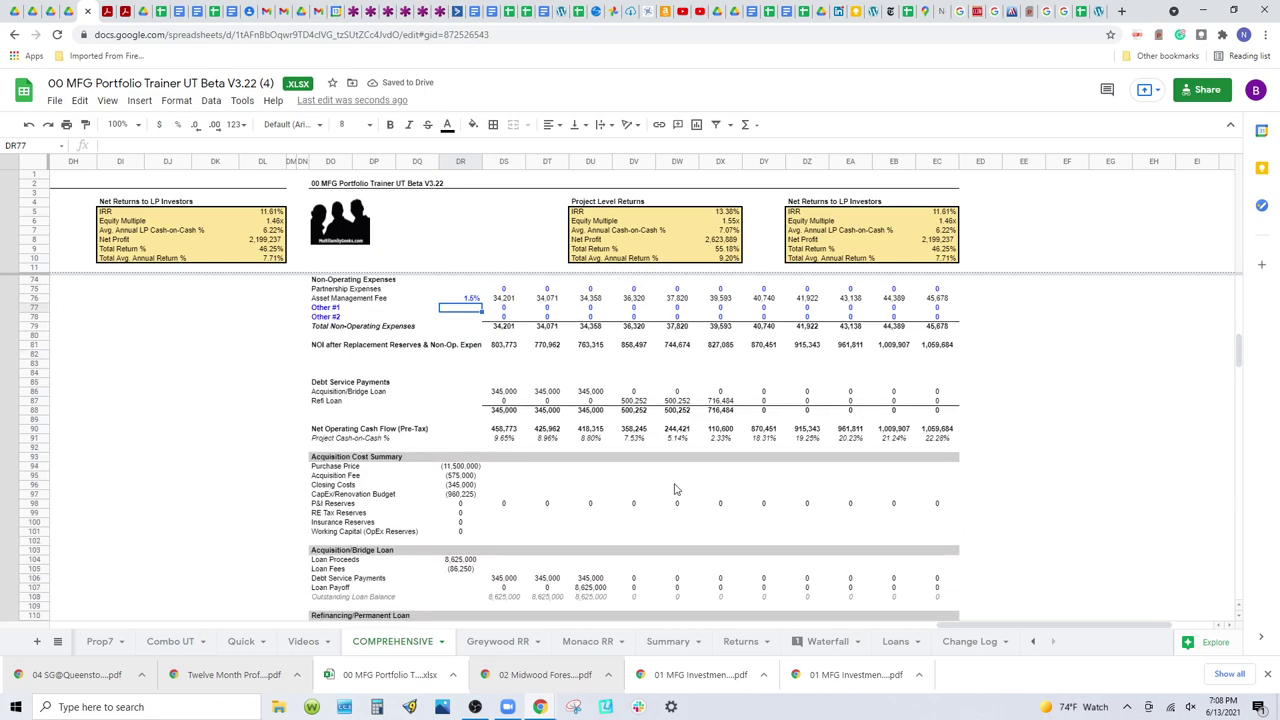
pyautogui.scroll(4, 676, 488)
pyautogui.click(473, 327)
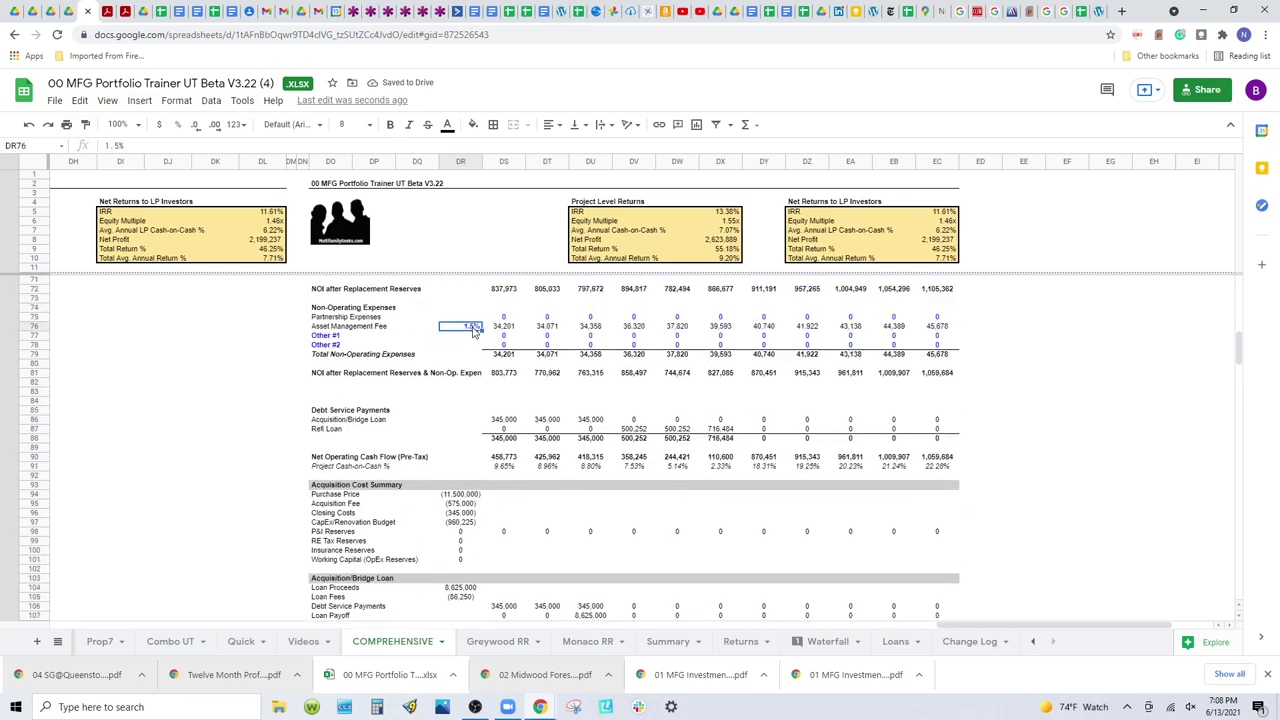
pyautogui.write('2%')
pyautogui.press('Return')
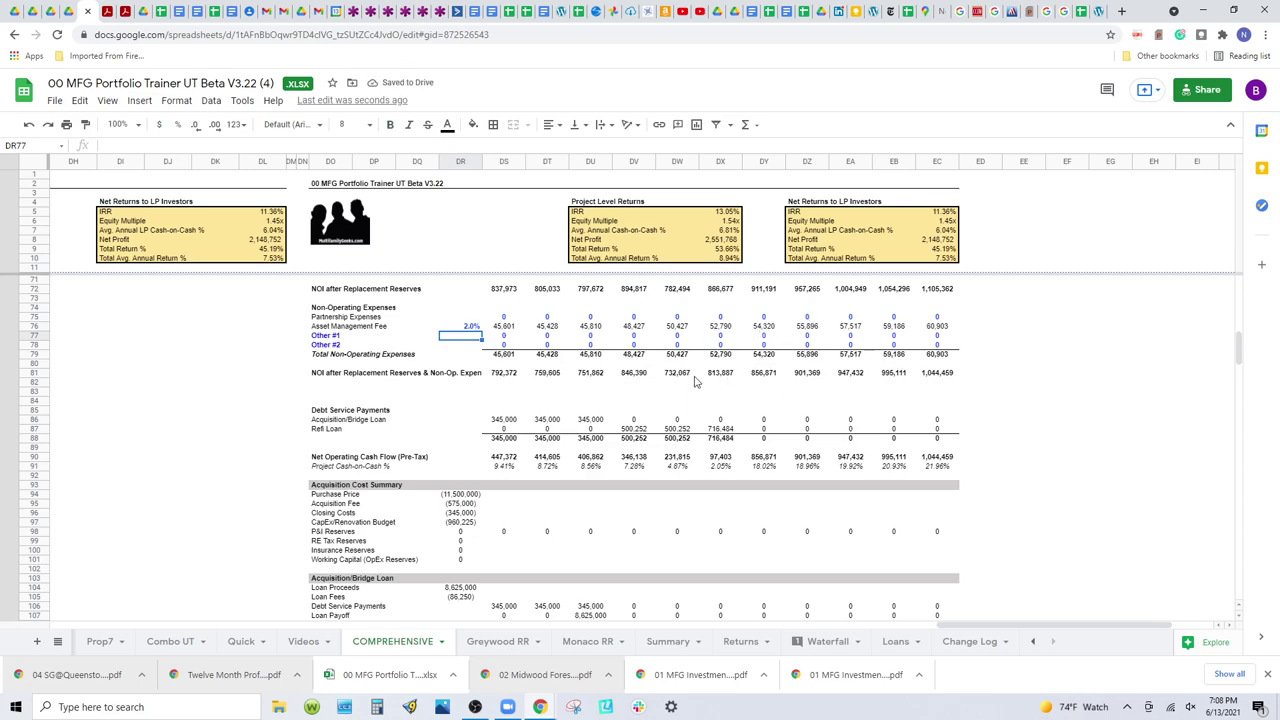
pyautogui.click(476, 329)
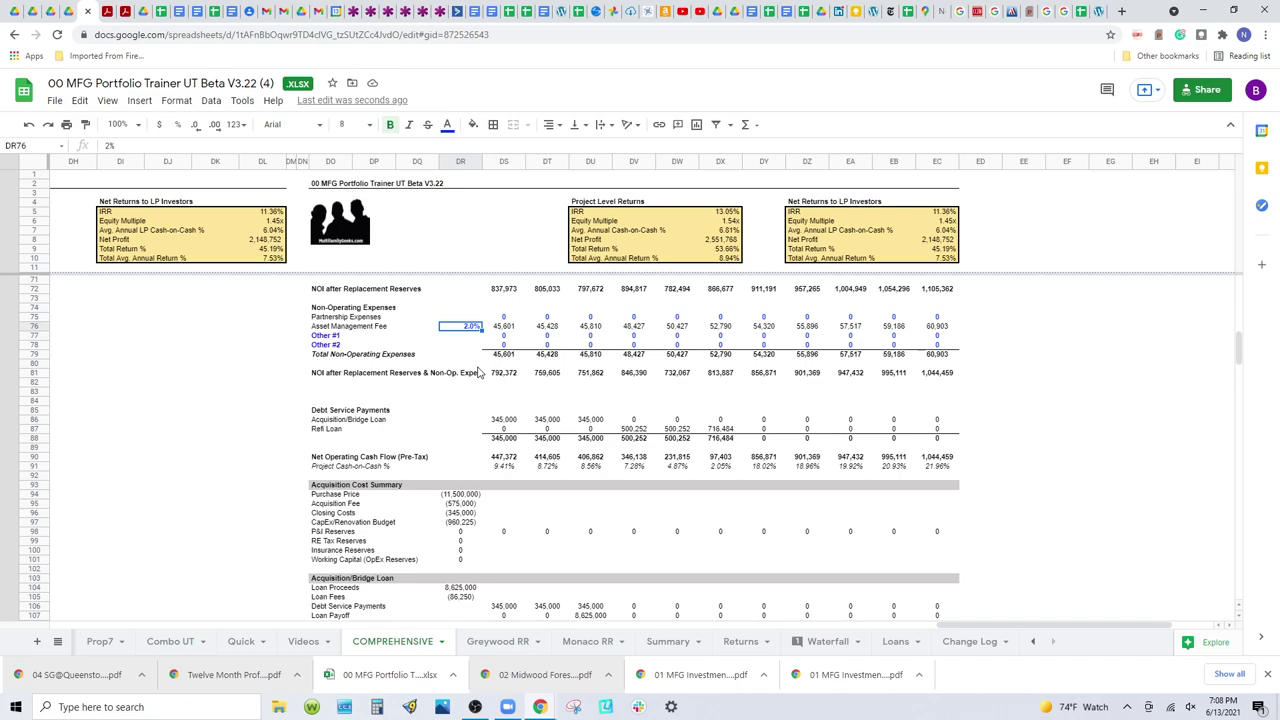
# Step: Set the Purchase Price in the Step 2 purchase summary to 11,000,000
pyautogui.scroll(-3, 601, 527)
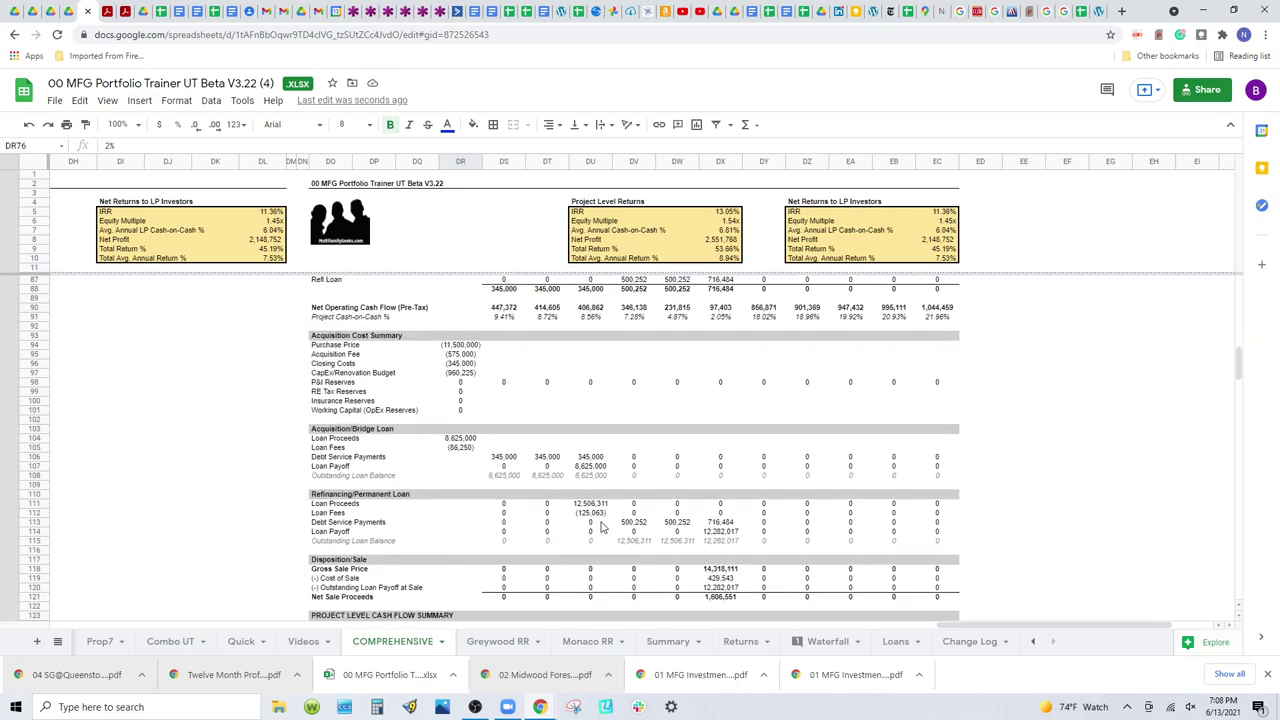
pyautogui.scroll(-2, 601, 527)
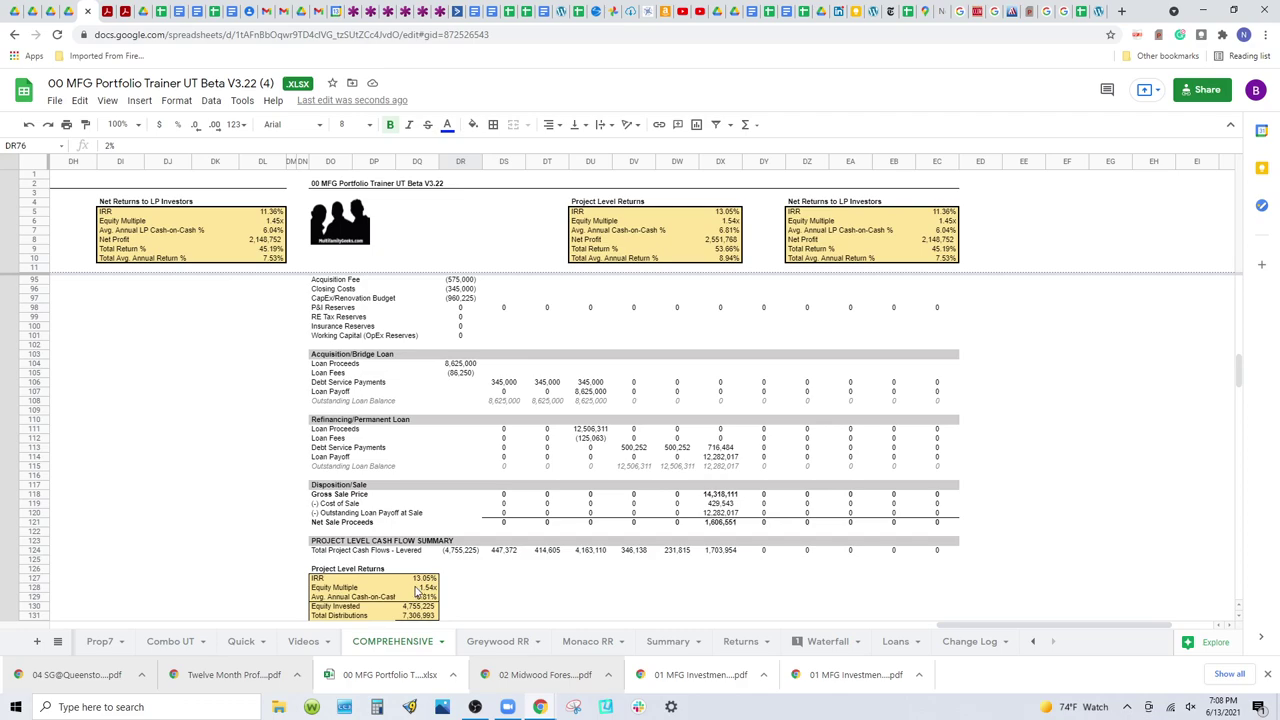
pyautogui.moveTo(980, 627); pyautogui.dragTo(70, 706)
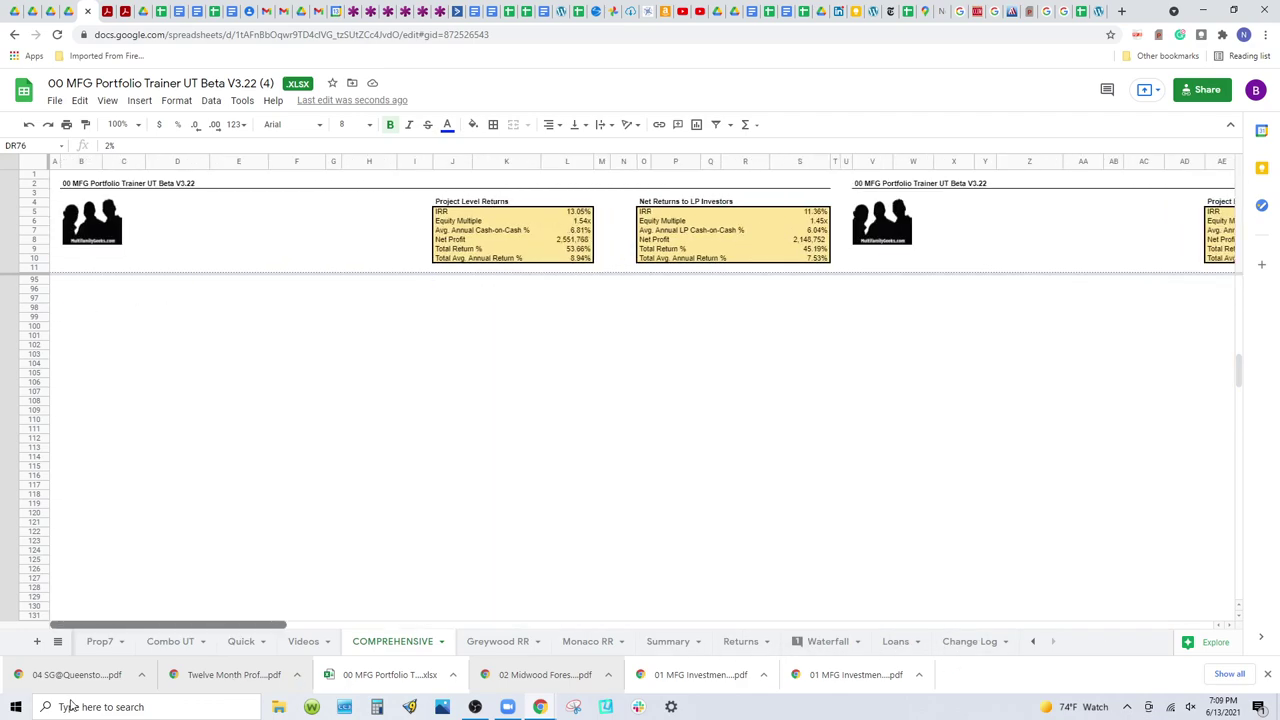
pyautogui.scroll(7, 280, 466)
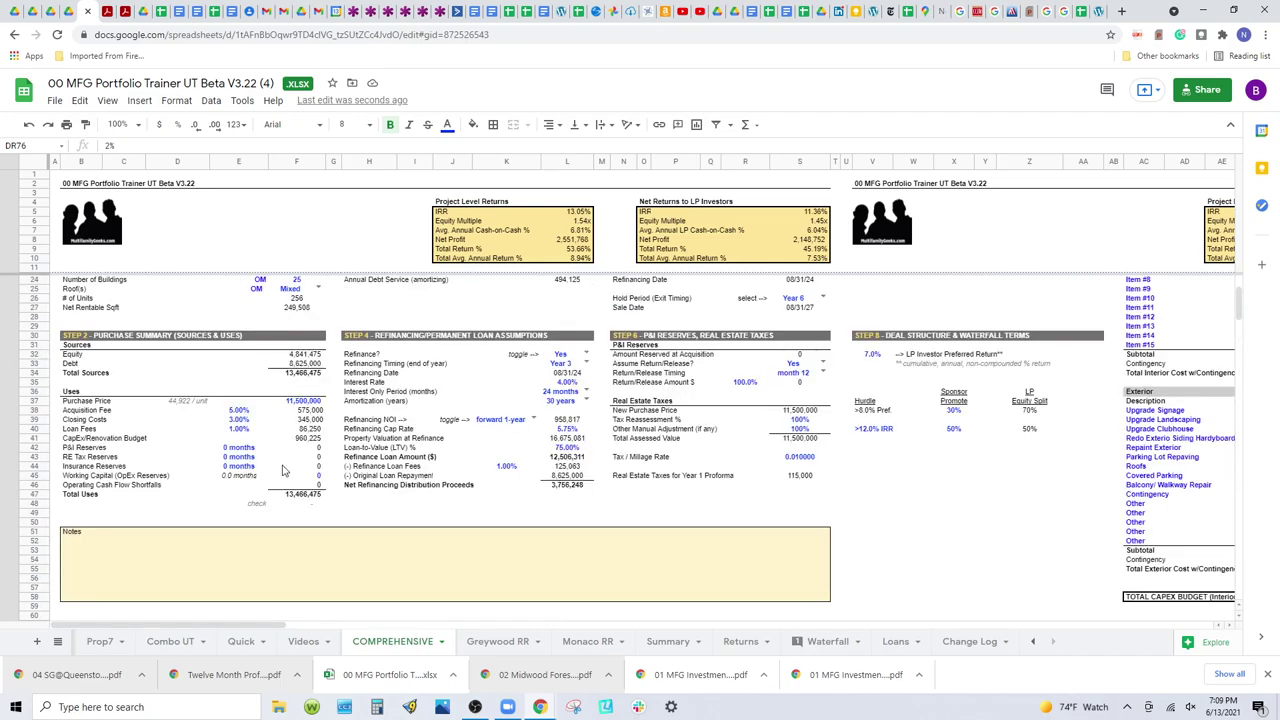
pyautogui.click(290, 401)
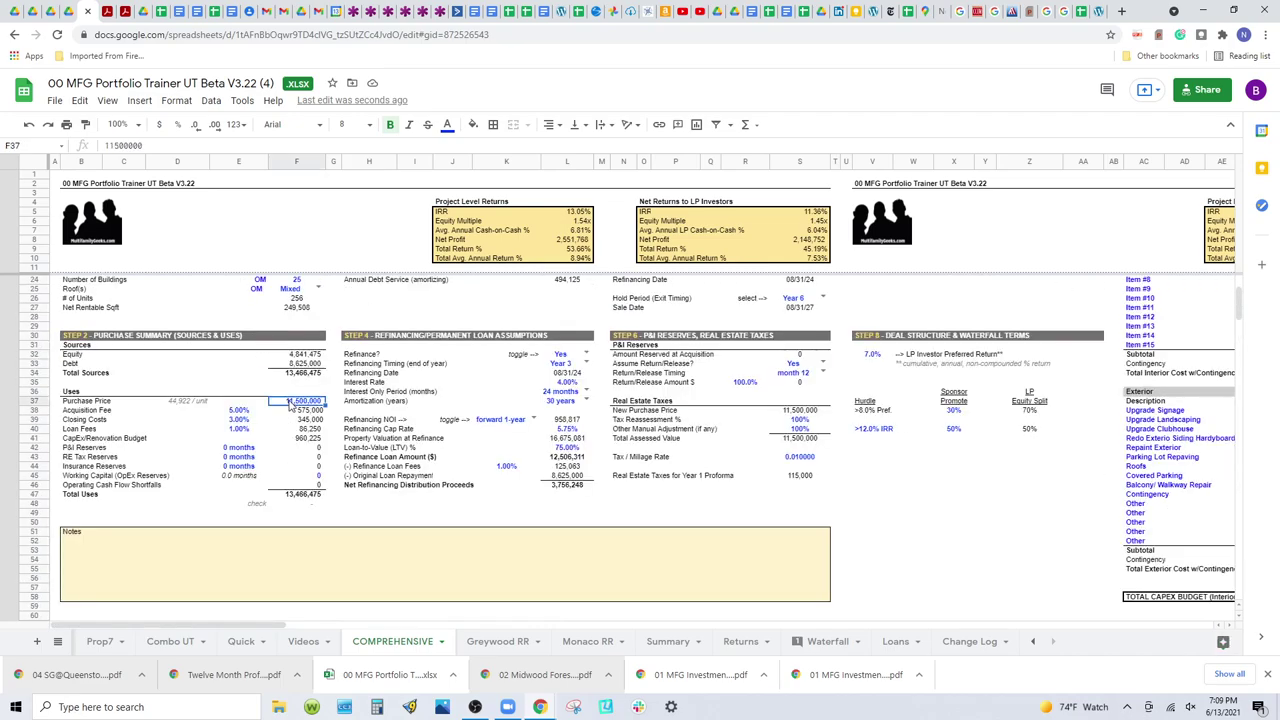
pyautogui.write('11000000')
pyautogui.press('Tab')
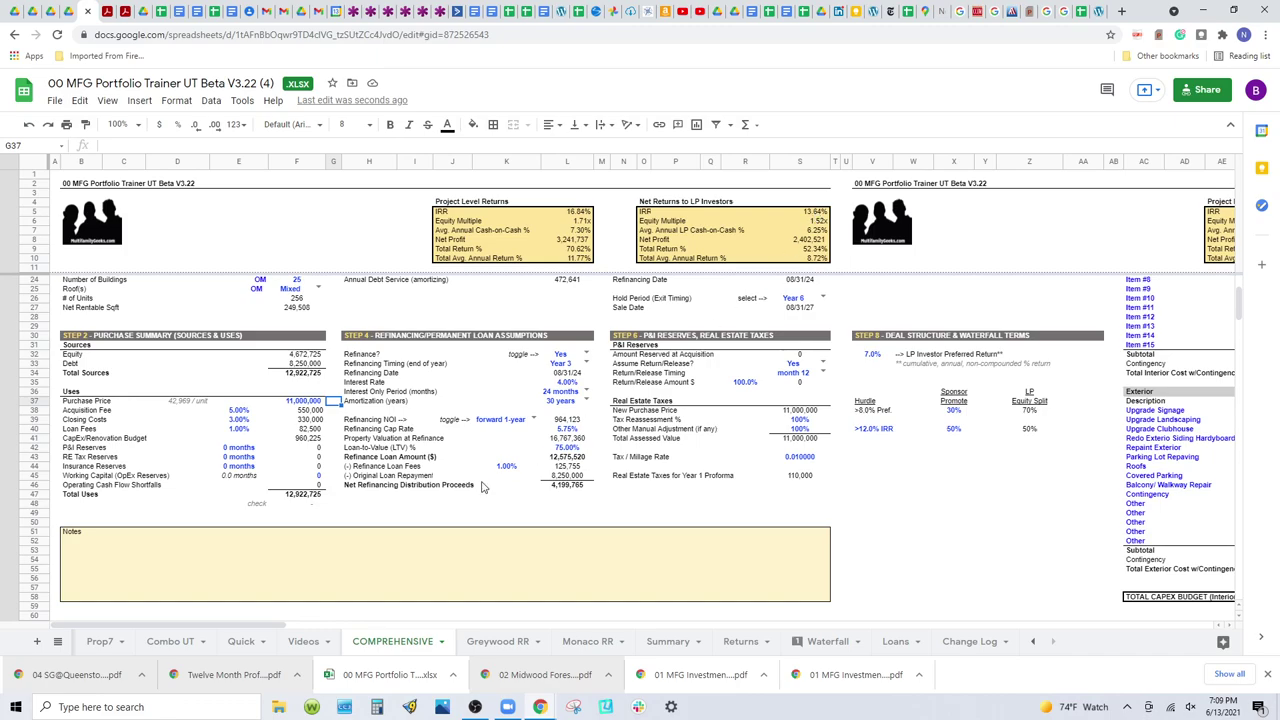
# Step: Check the LP investor IRR, loan and sale cash flows, and project-level IRR in the Step 14 proforma
pyautogui.moveTo(249, 628); pyautogui.dragTo(1100, 628)
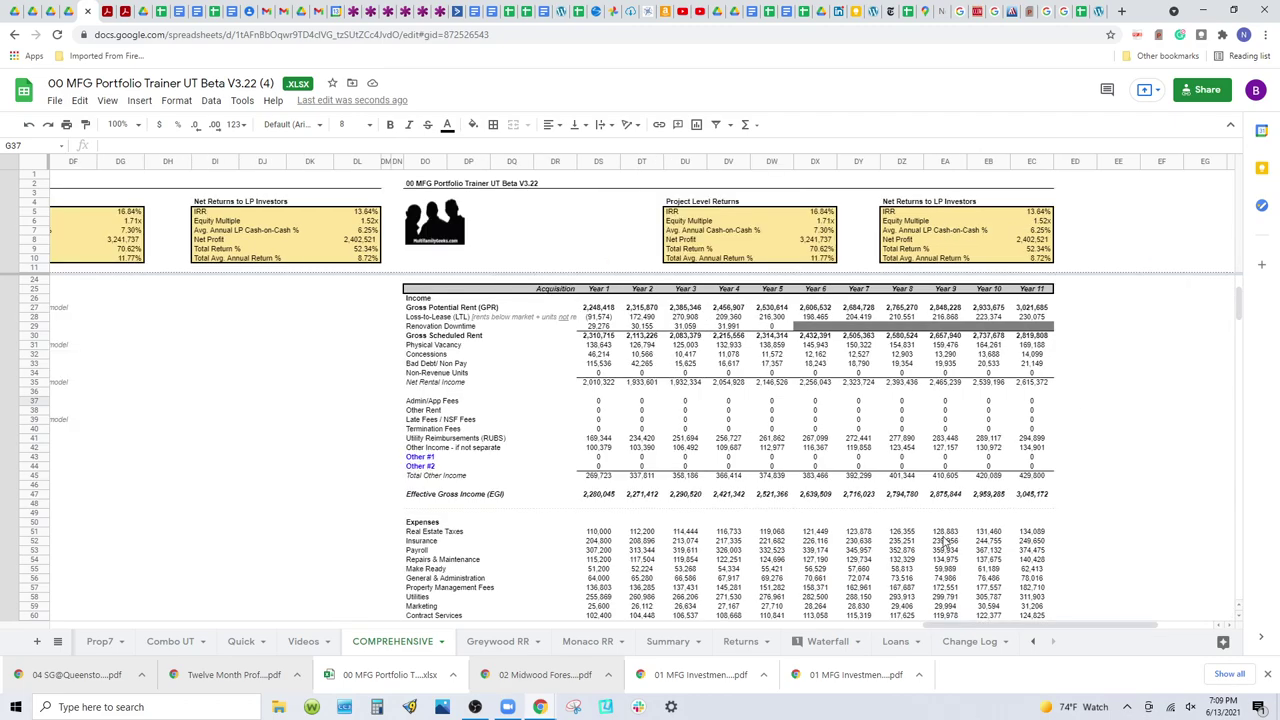
pyautogui.click(1030, 213)
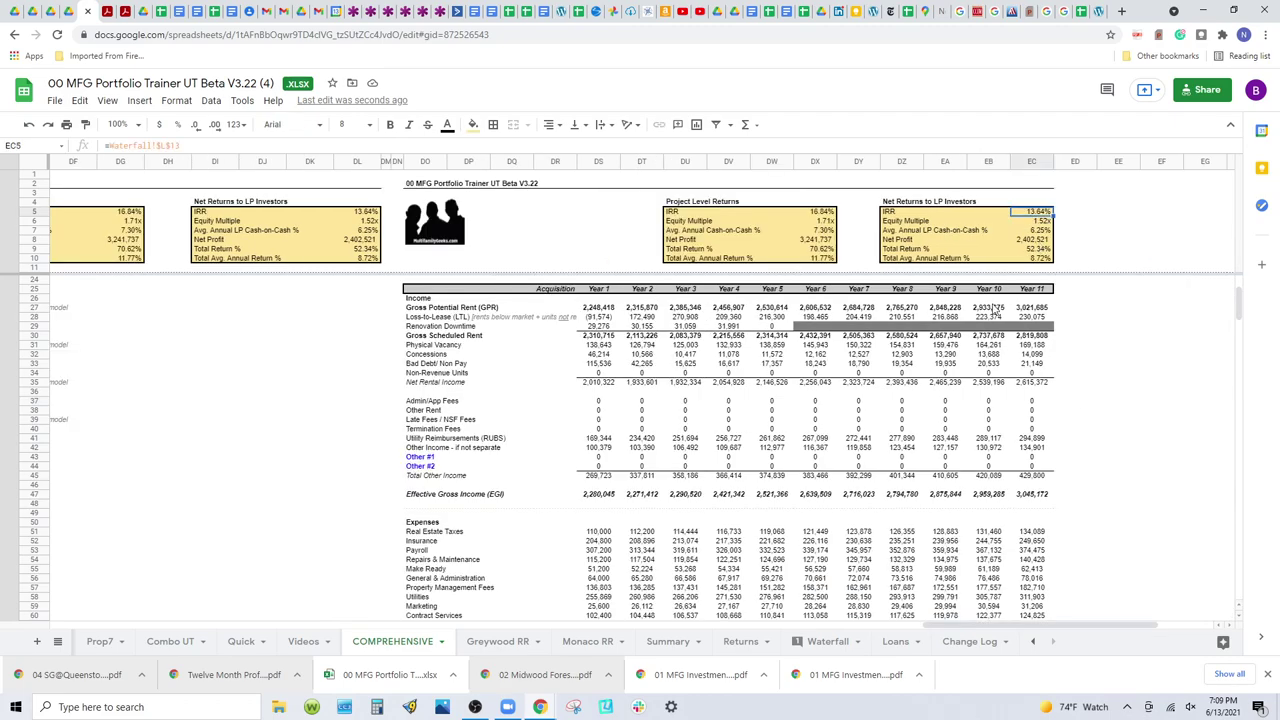
pyautogui.scroll(-5, 910, 466)
pyautogui.scroll(-2, 908, 466)
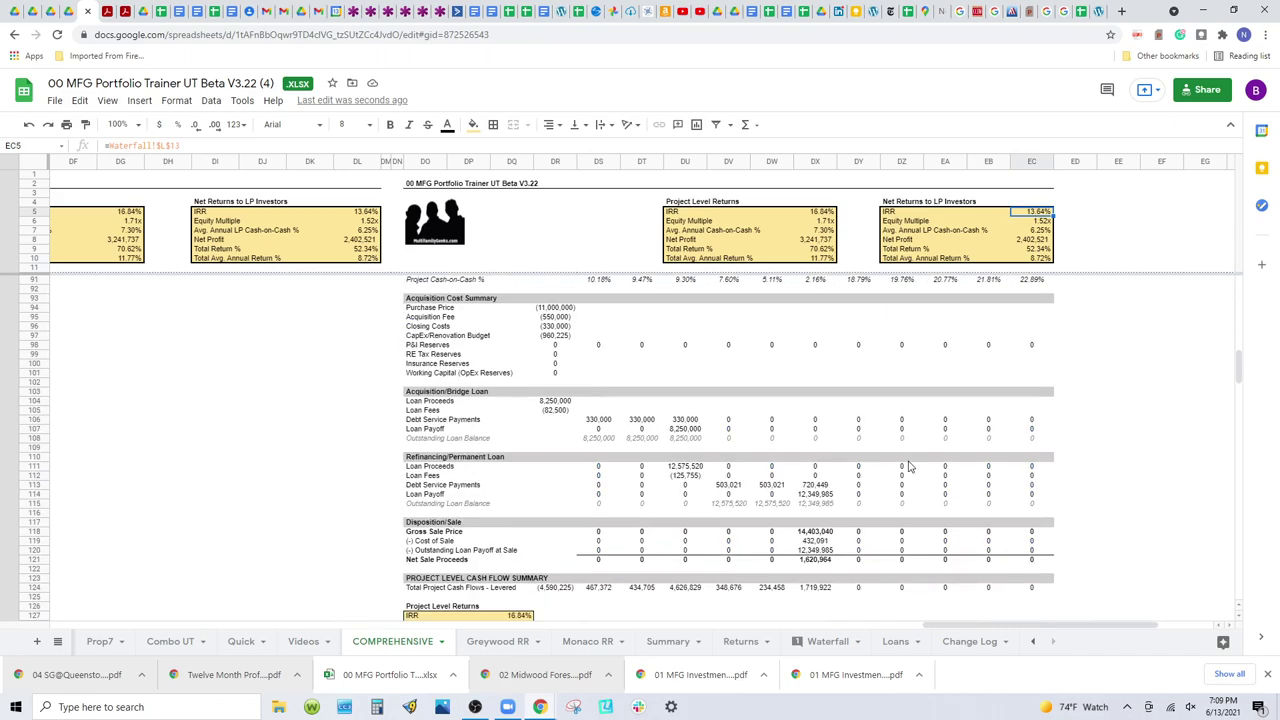
pyautogui.scroll(-1, 908, 466)
pyautogui.click(519, 514)
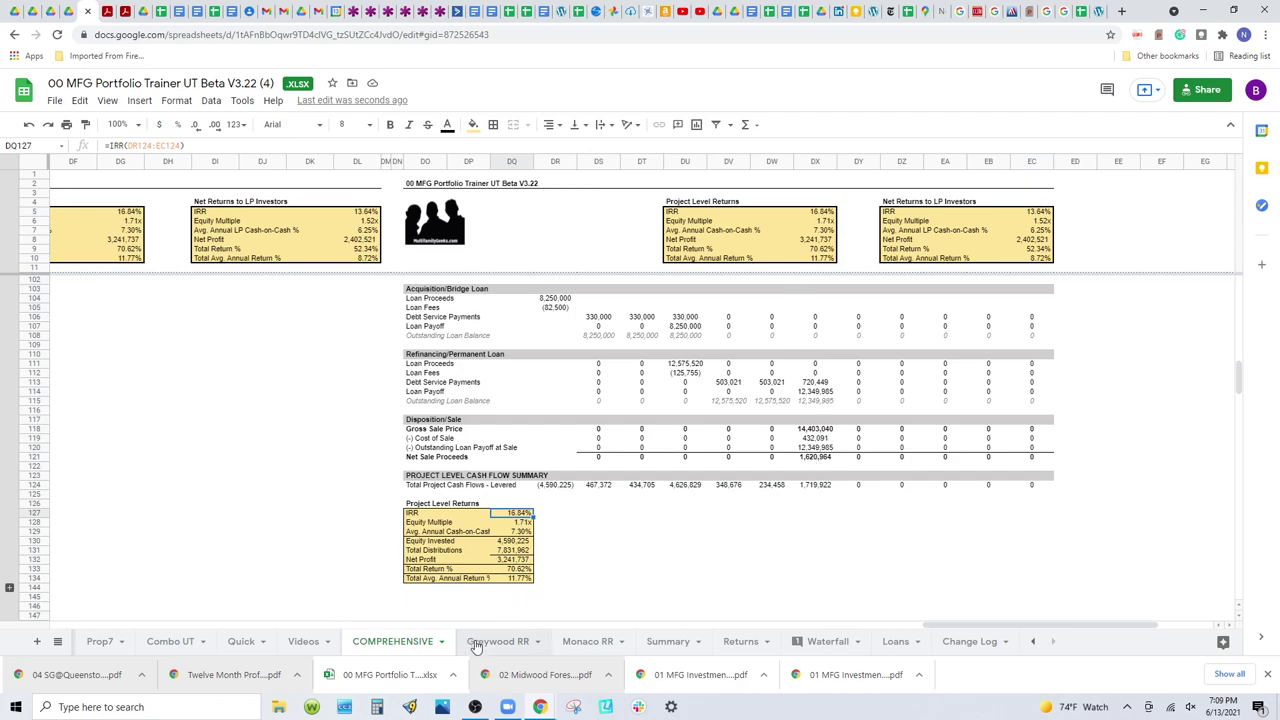
# Step: Set the hypothetical investment on the Returns sheet to 100,000
pyautogui.click(738, 643)
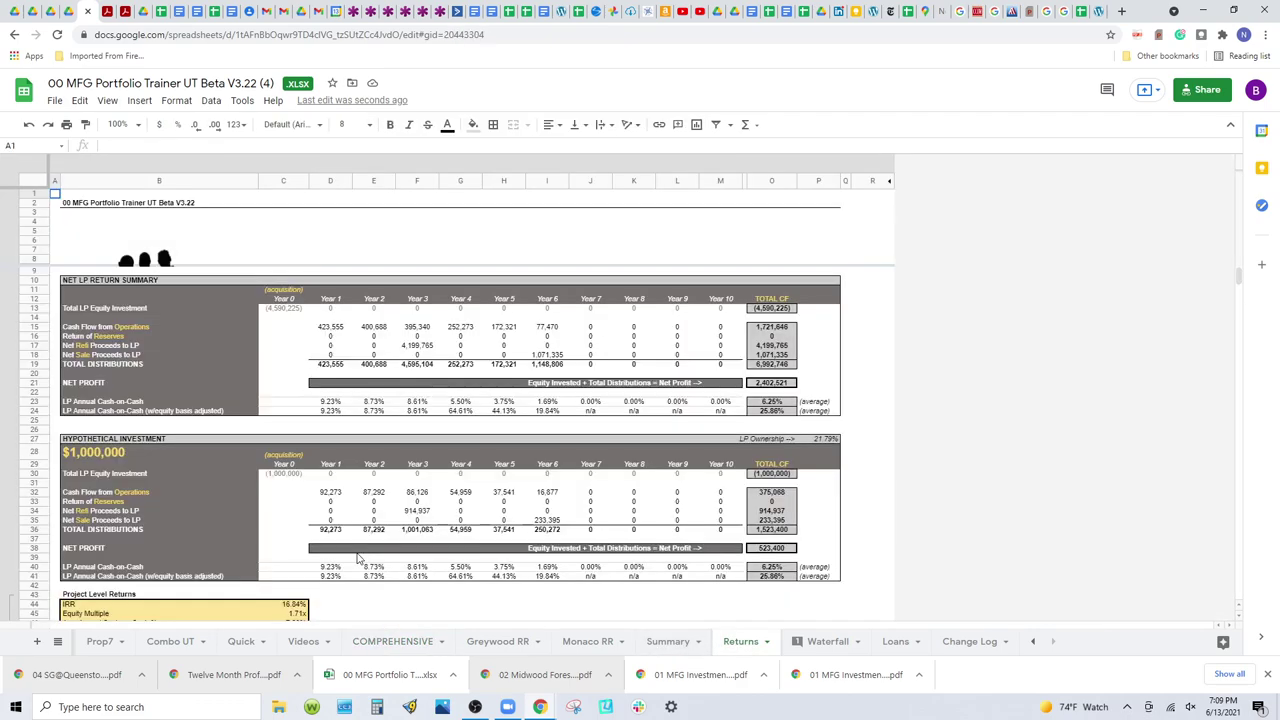
pyautogui.click(92, 457)
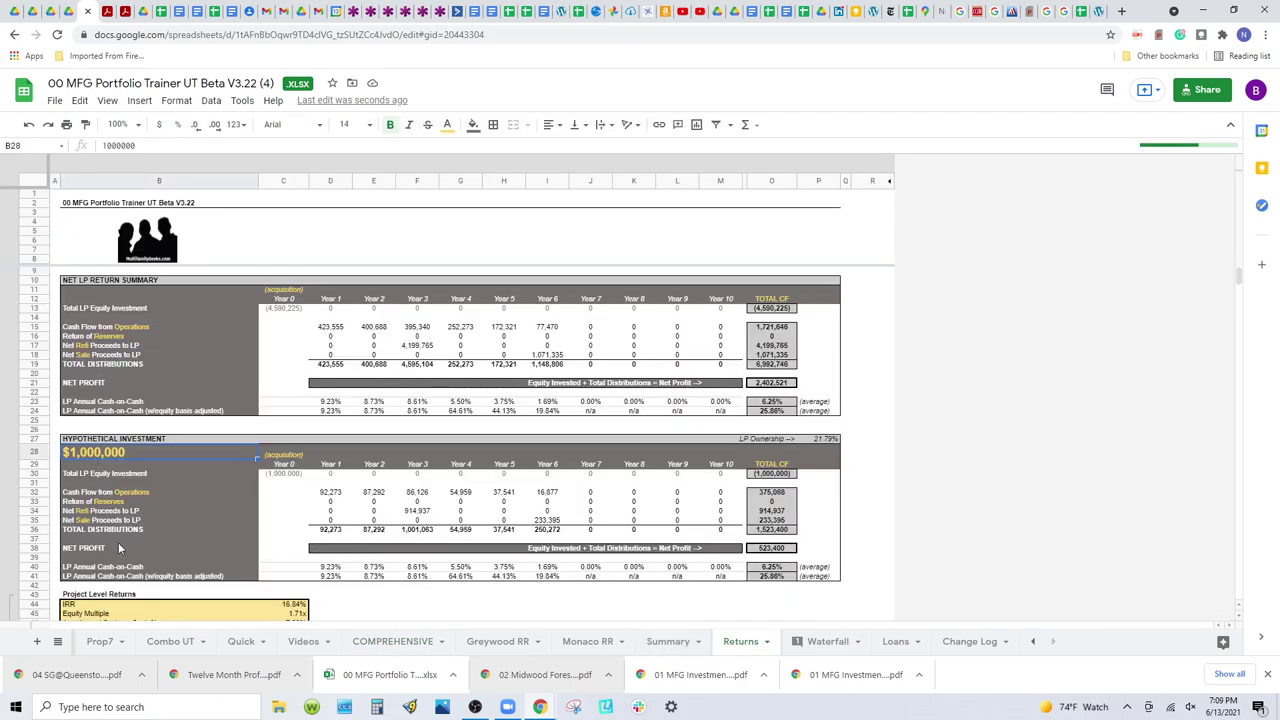
pyautogui.write('100')
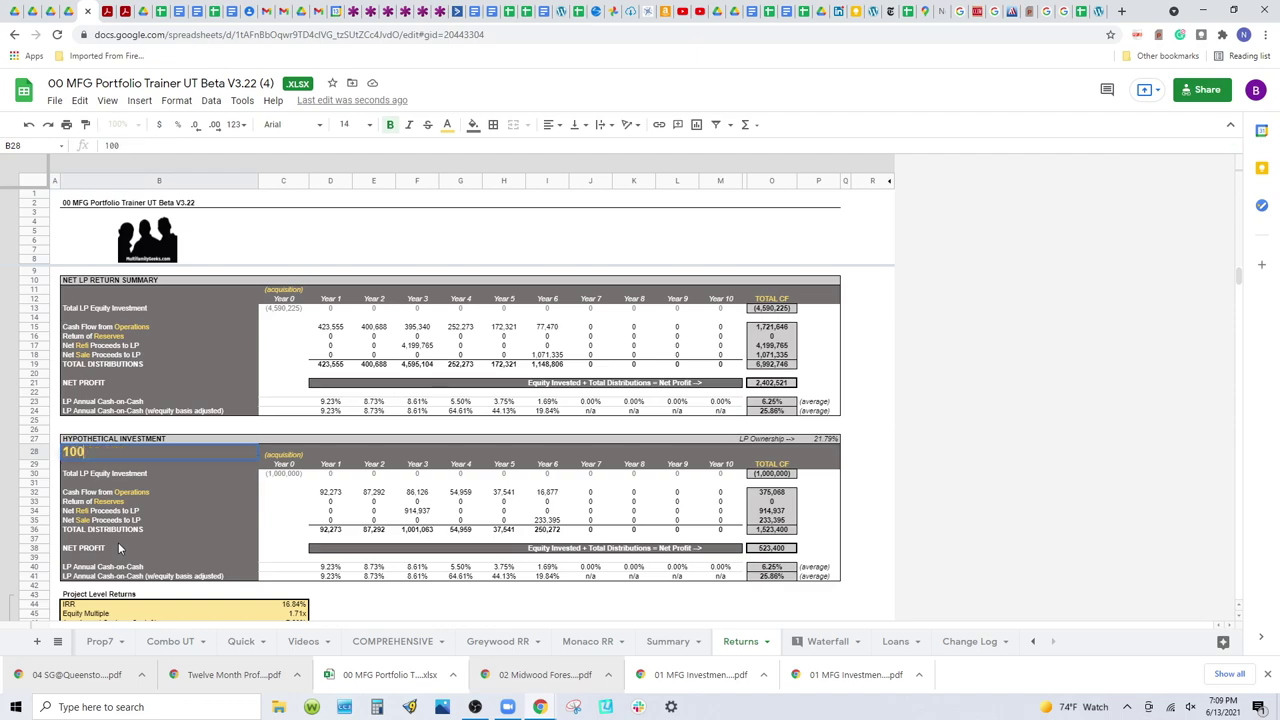
pyautogui.write(',00000')
pyautogui.press('Return')
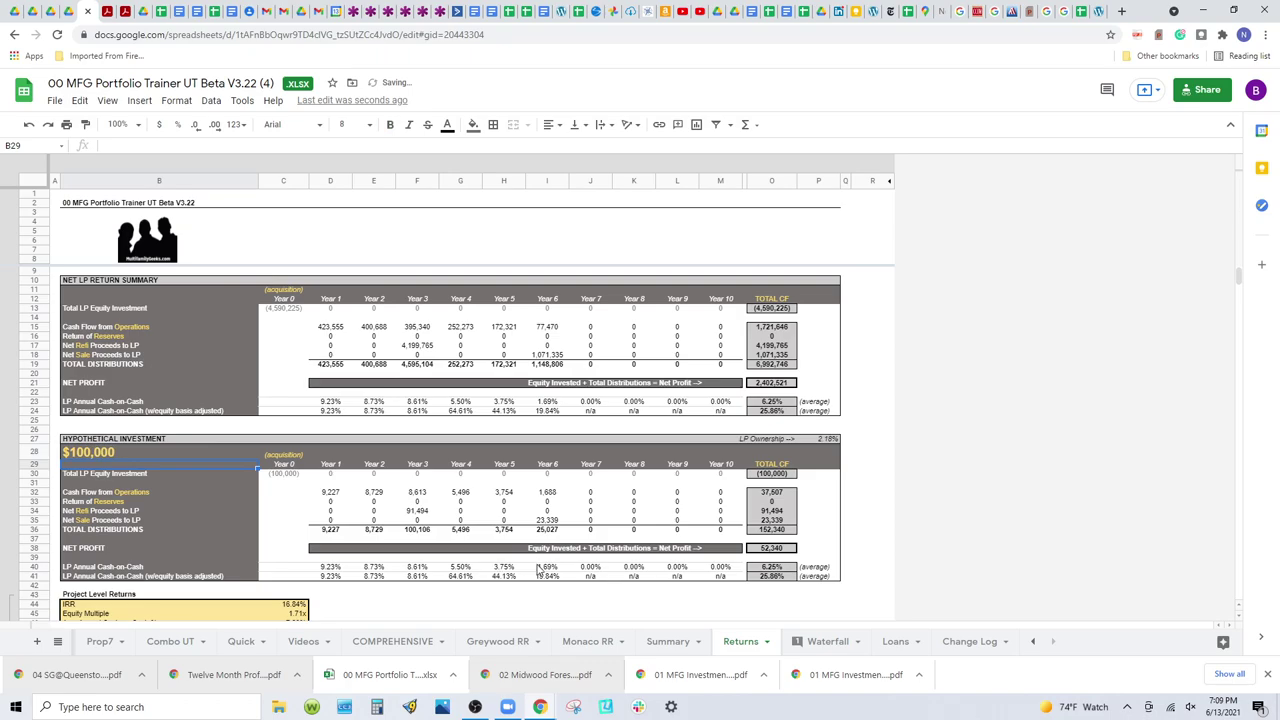
# Step: Examine the hypothetical investment's total distributions for Years 3 through 6 and overall, along with the project and LP returns
pyautogui.scroll(-5, 477, 562)
pyautogui.scroll(4, 477, 562)
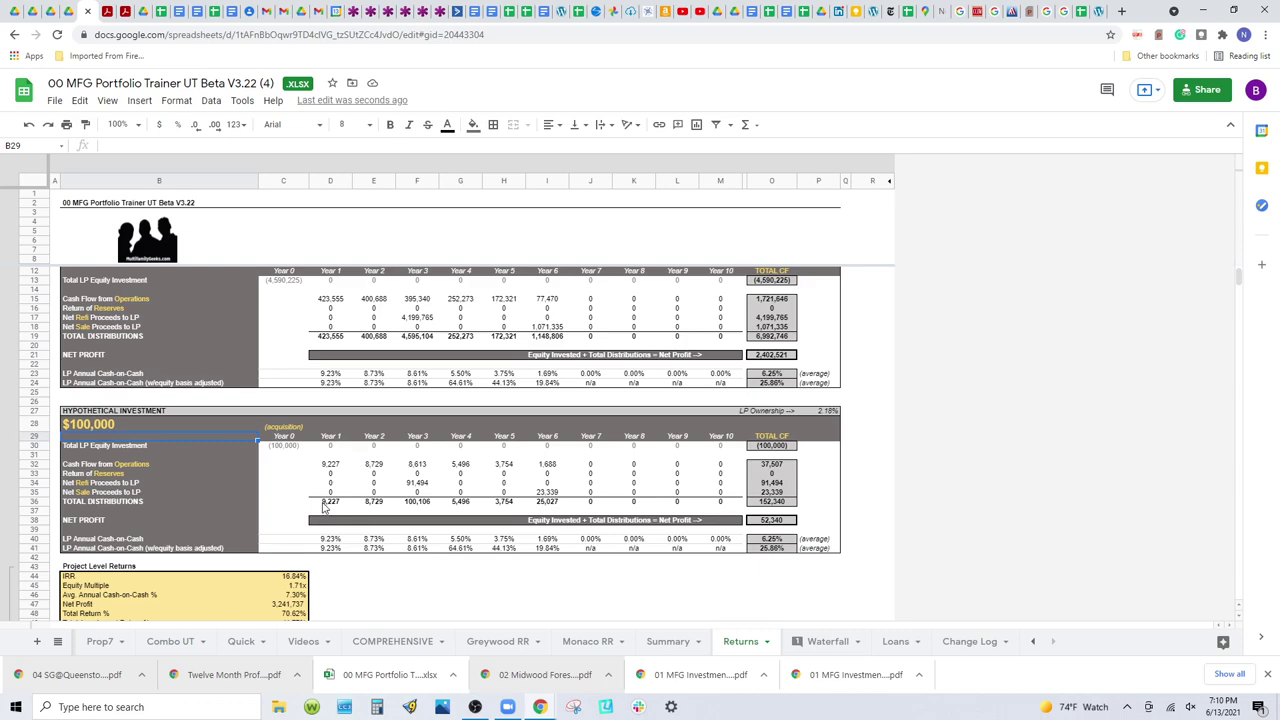
pyautogui.click(414, 505)
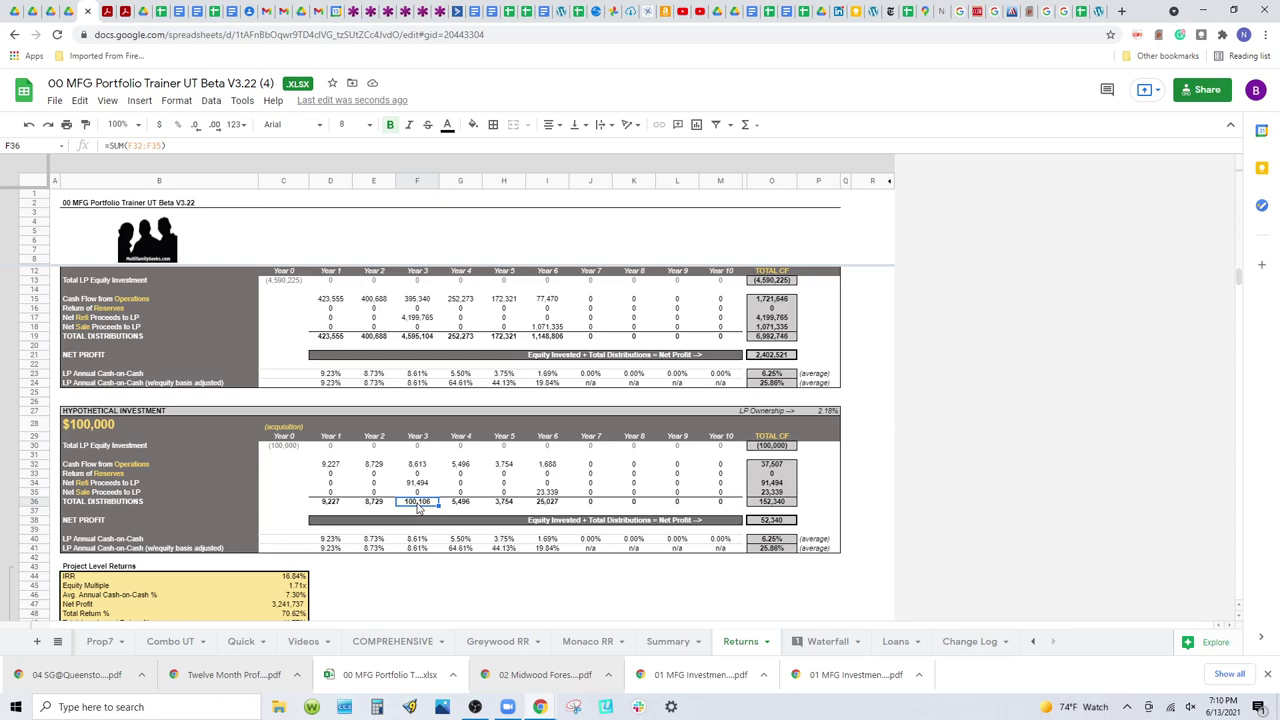
pyautogui.click(463, 503)
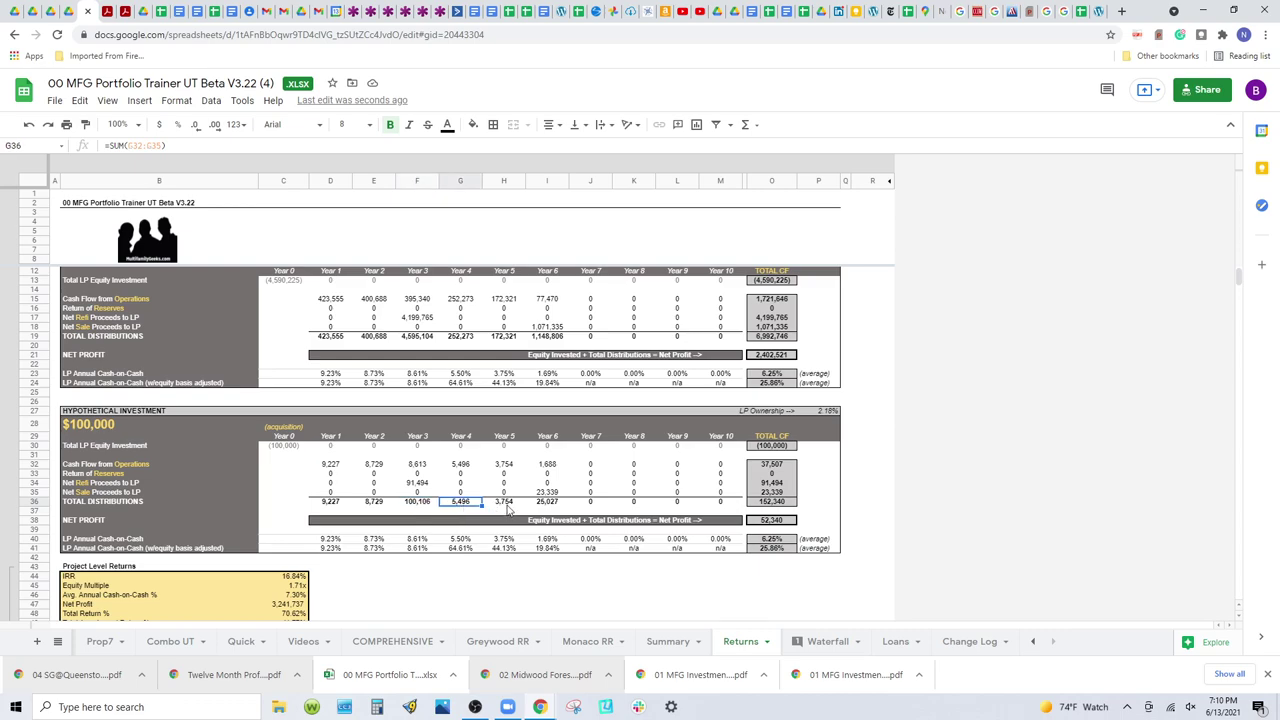
pyautogui.click(510, 504)
pyautogui.click(548, 506)
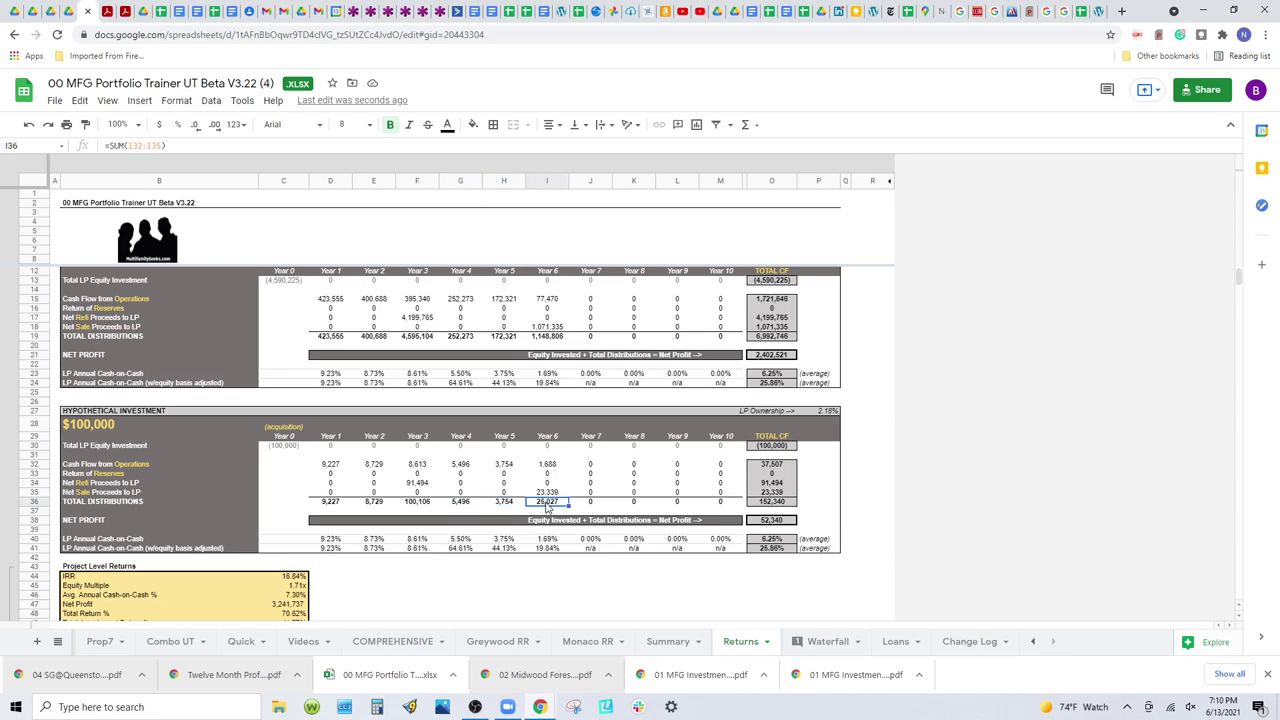
pyautogui.click(775, 503)
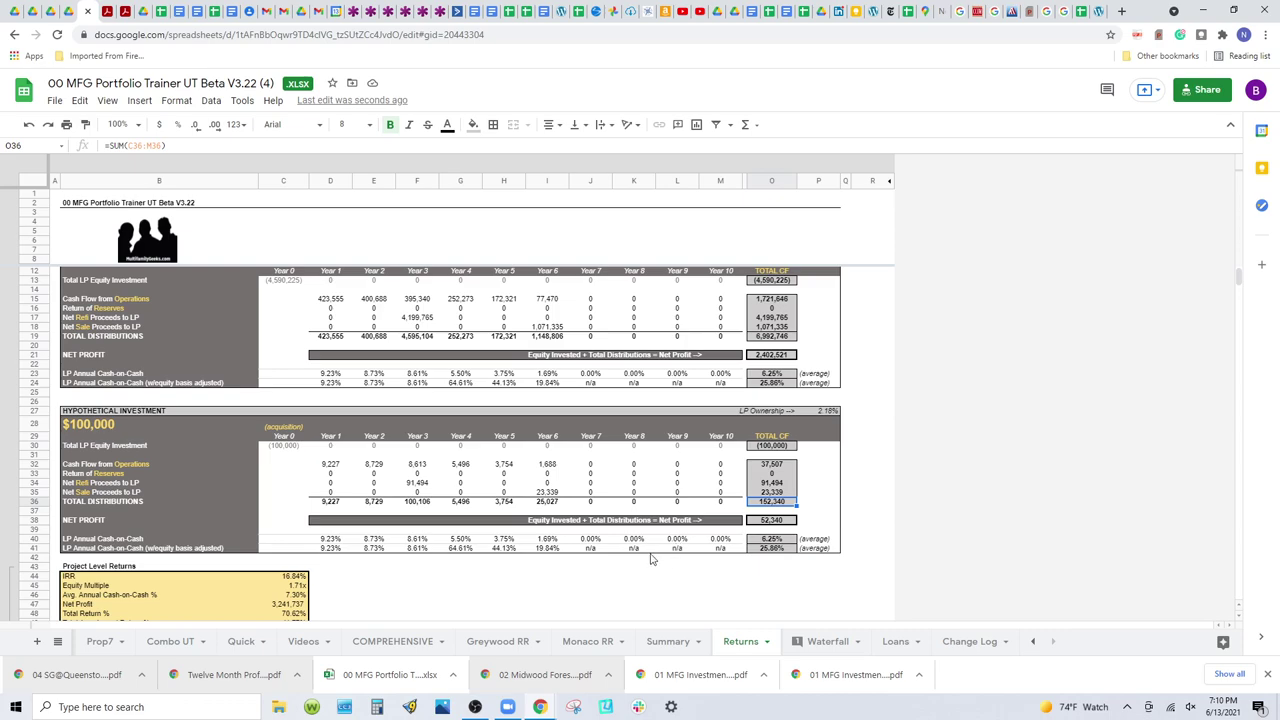
pyautogui.scroll(-1, 630, 541)
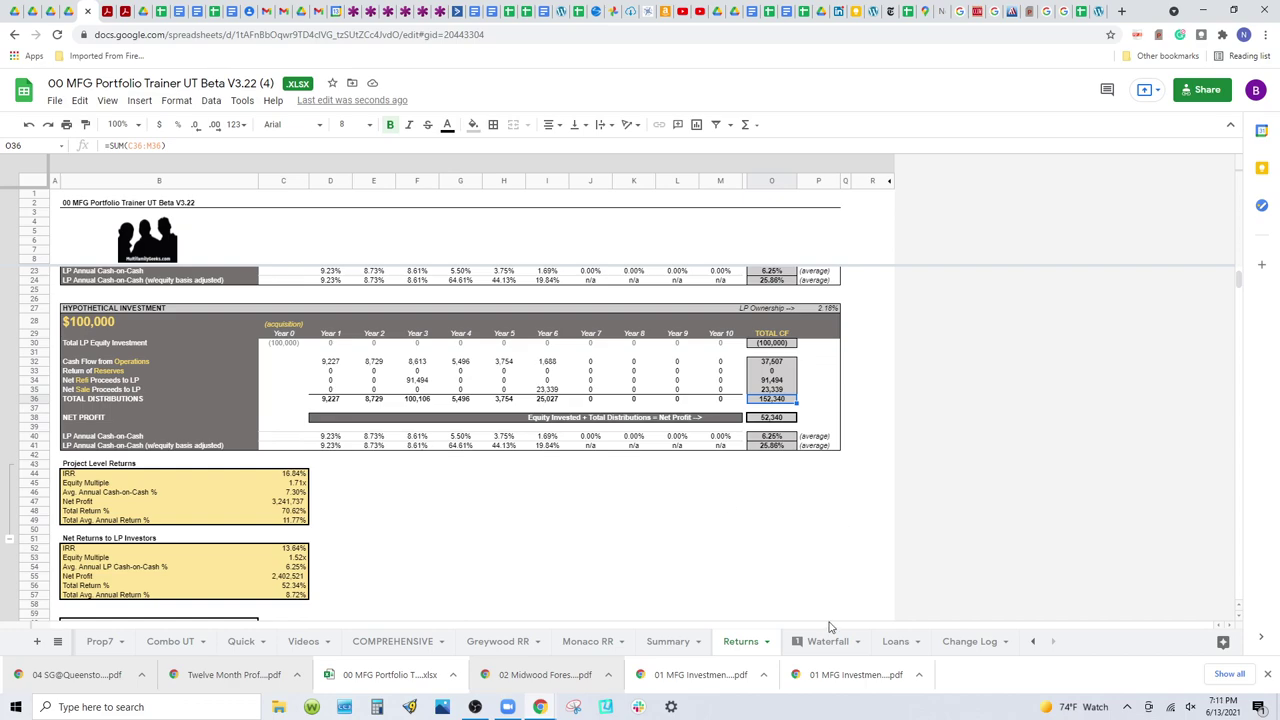
pyautogui.scroll(5, 632, 576)
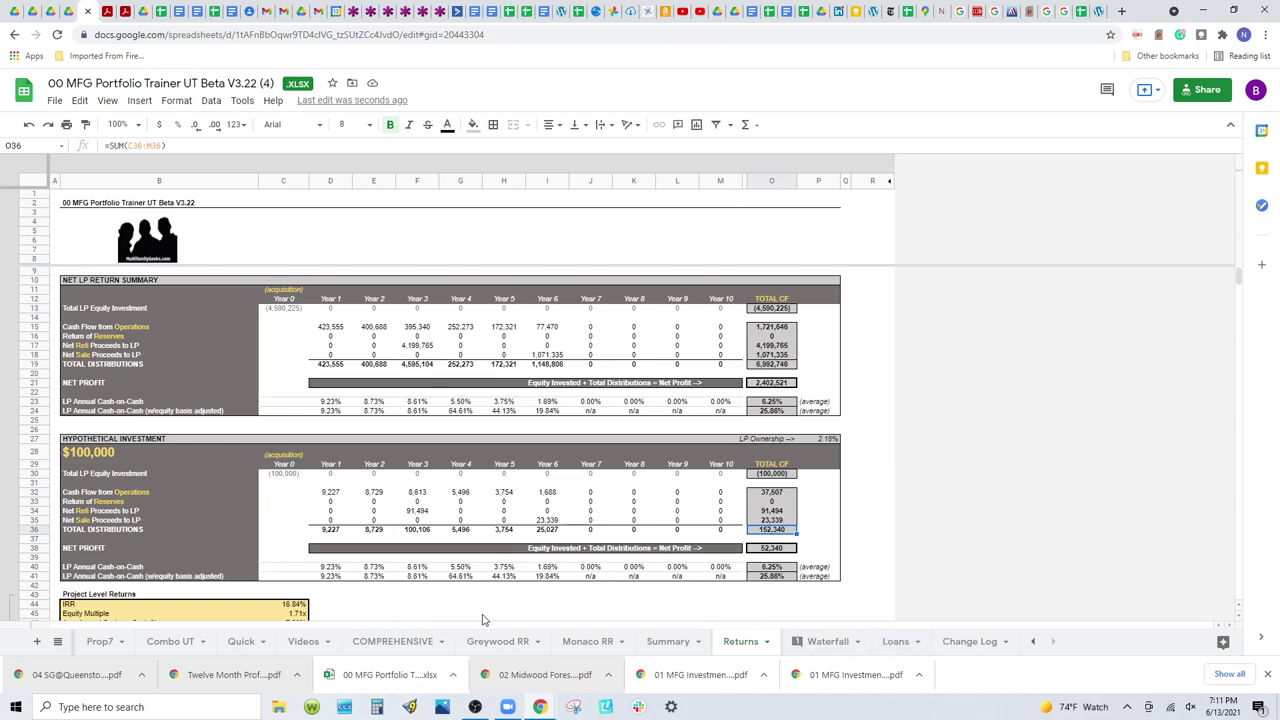
# Step: Return to the Step 1 to 8 assumptions on the COMPREHENSIVE sheet and reveal the workbook's first sheets, from Welcome onward
pyautogui.click(401, 643)
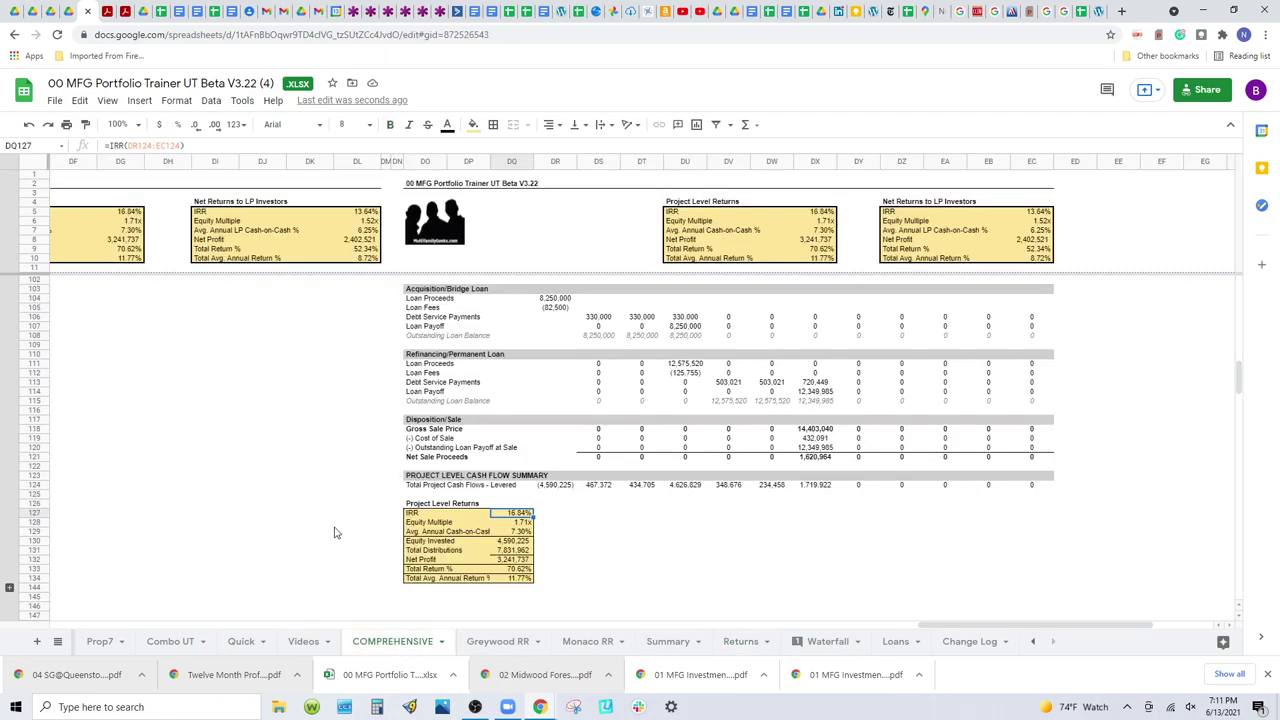
pyautogui.moveTo(967, 627); pyautogui.dragTo(40, 622)
pyautogui.scroll(10, 147, 521)
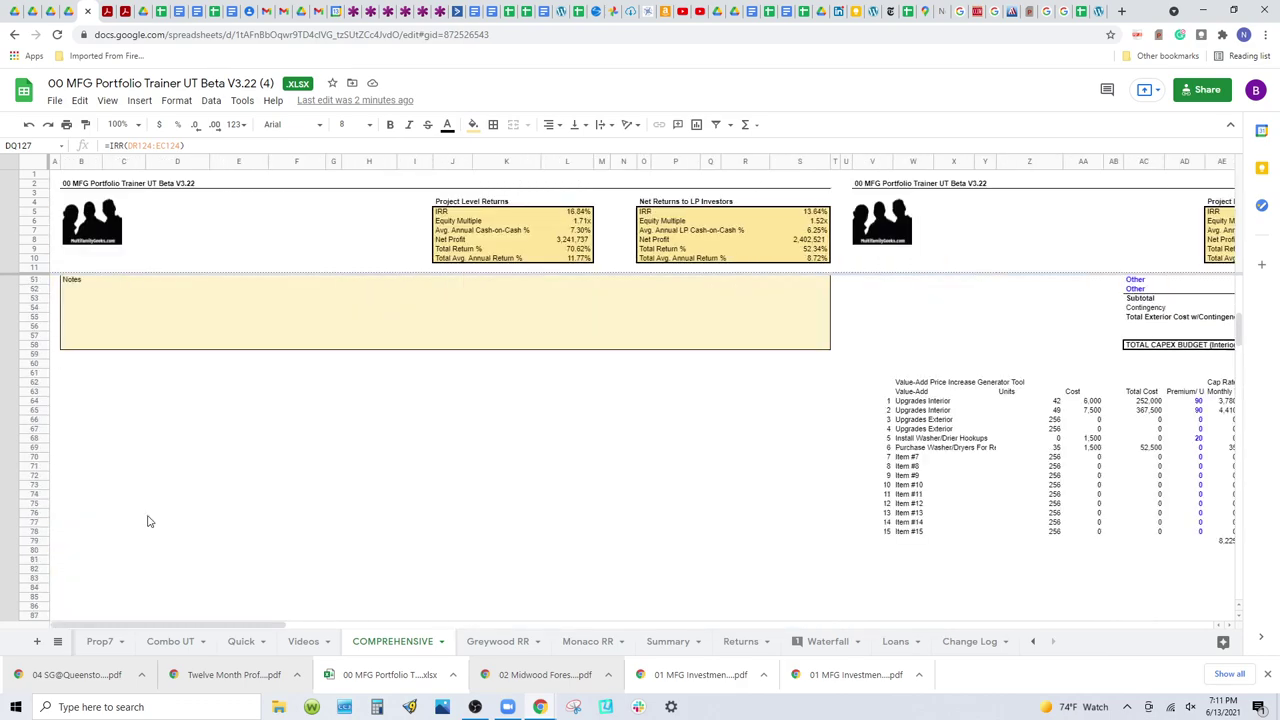
pyautogui.scroll(8, 147, 521)
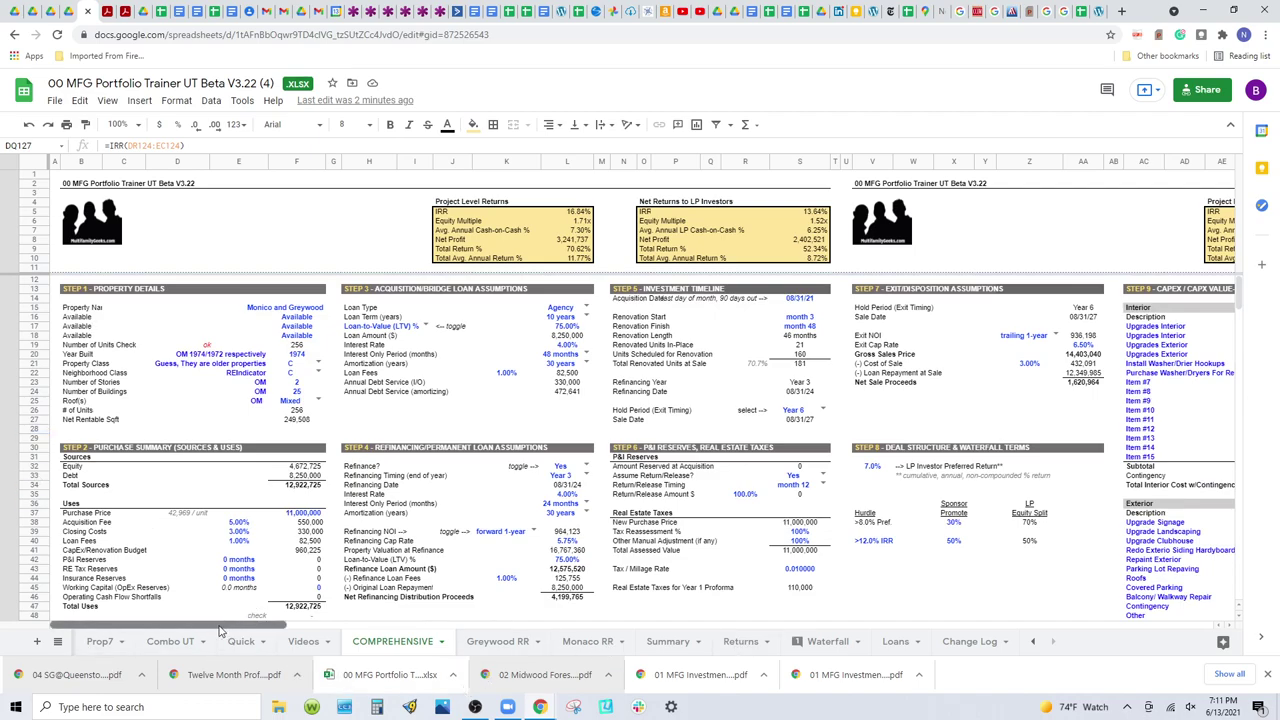
pyautogui.click(1036, 643)
pyautogui.click(1036, 643)
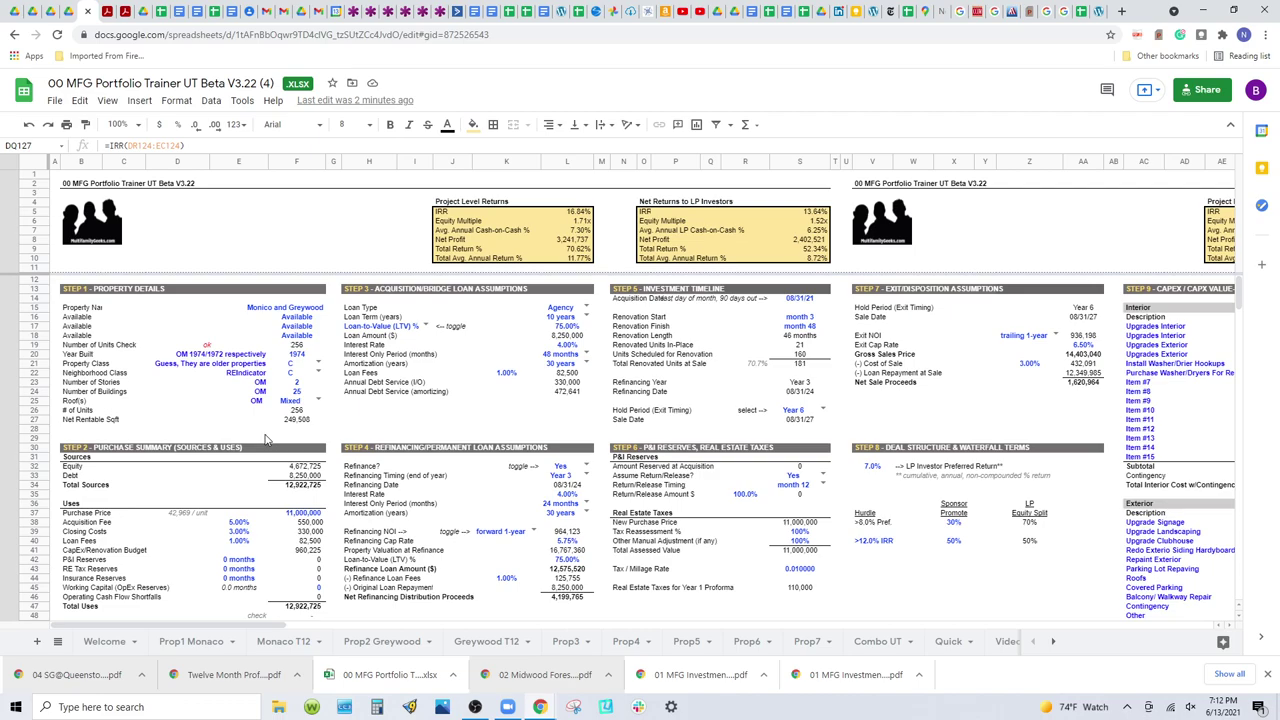
# Step: Switch to the multifamilygeeks.com page and find the Contact section offering the free Multifamily Portfolio Underwriting Template
pyautogui.click(1083, 11)
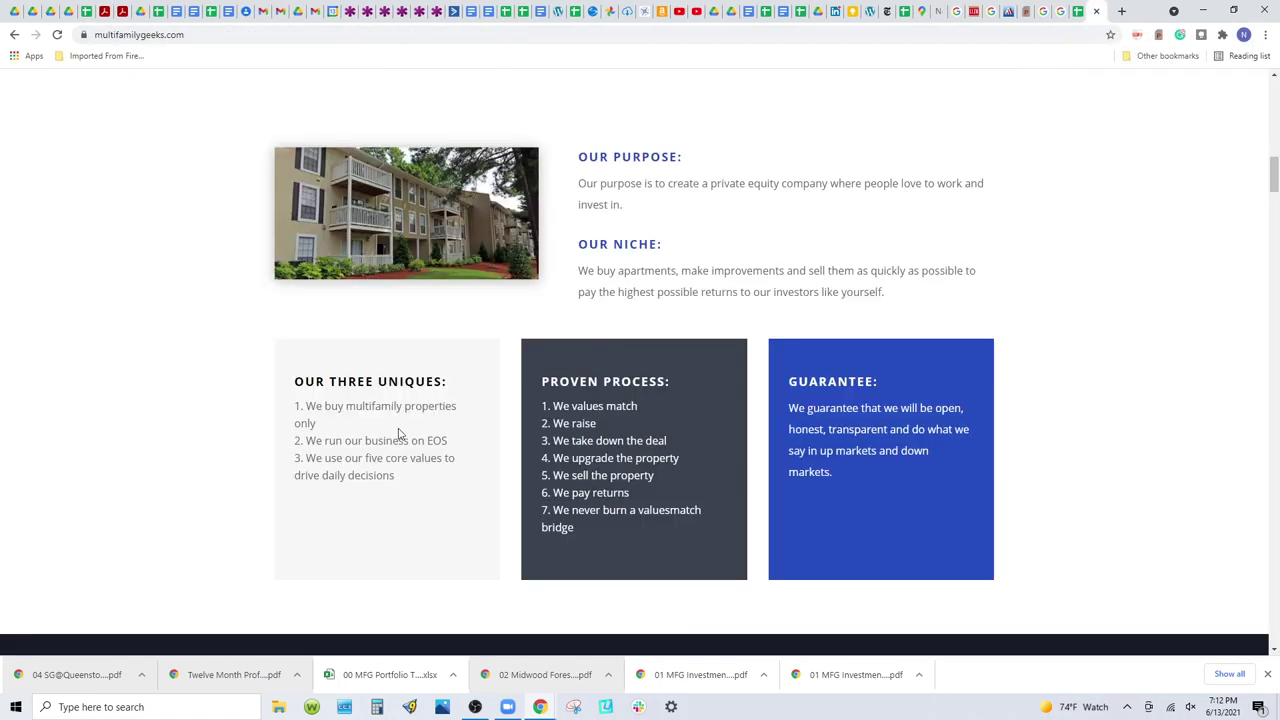
pyautogui.scroll(-20, 398, 433)
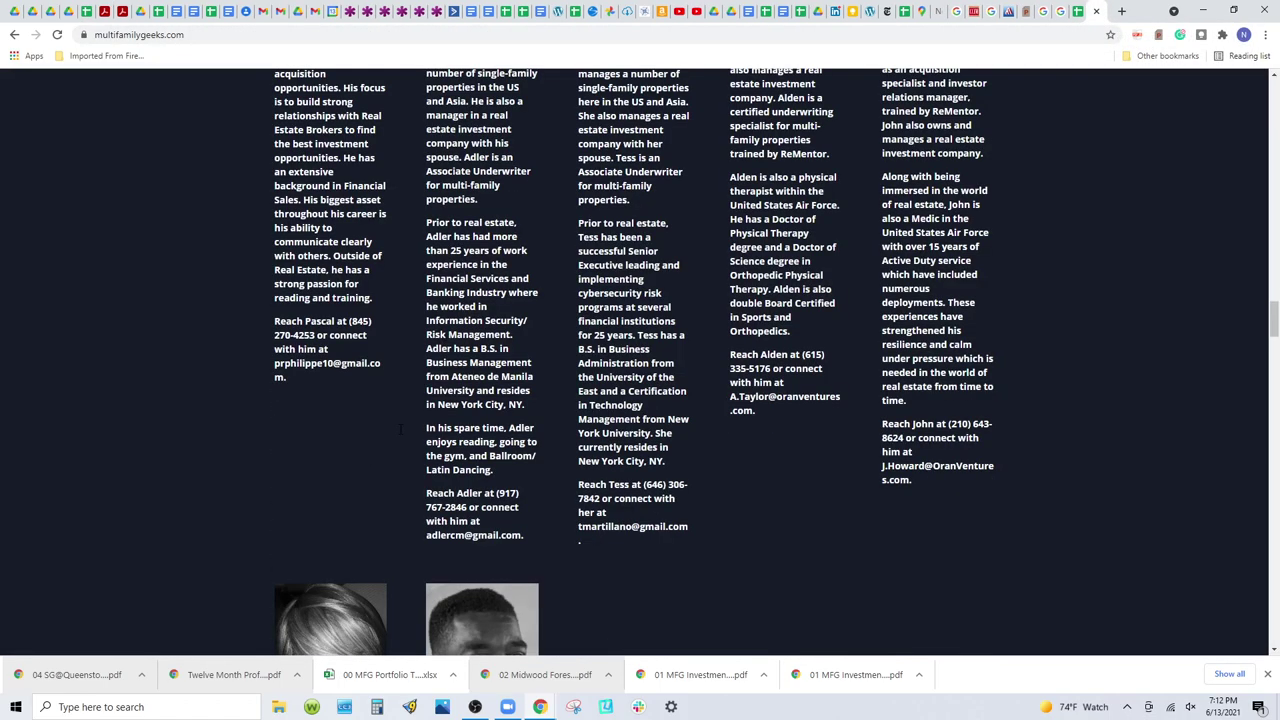
pyautogui.scroll(-8, 400, 429)
pyautogui.scroll(-12, 400, 430)
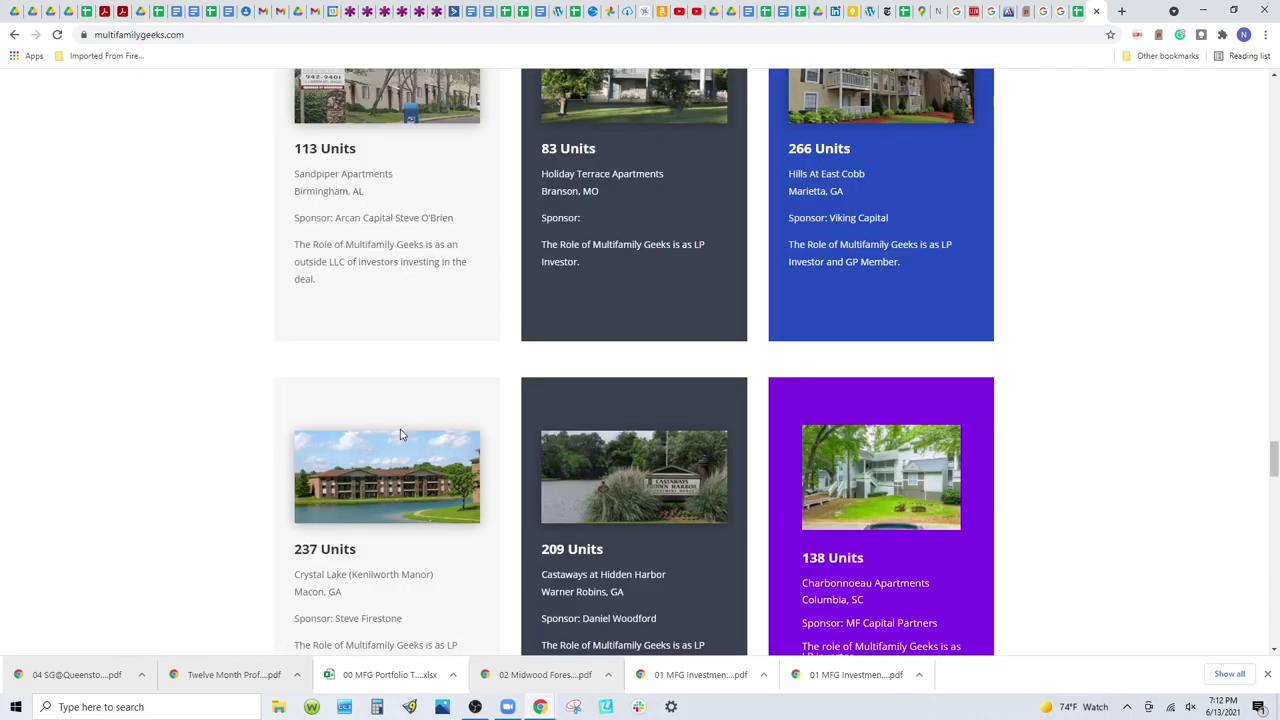
pyautogui.scroll(-20, 400, 433)
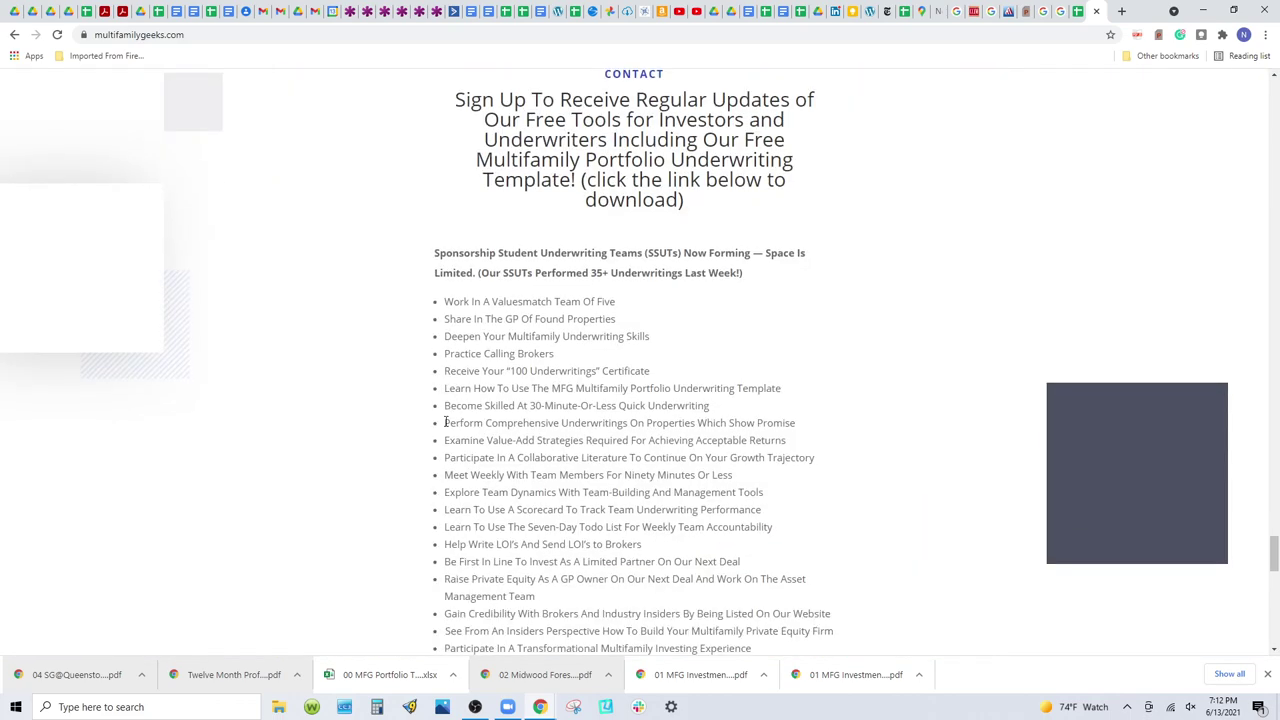